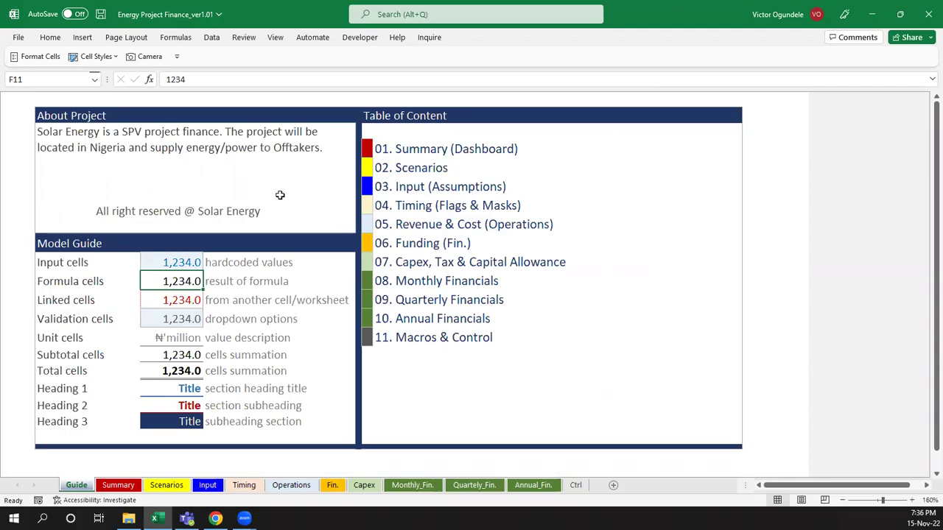
Examine the Model Guide legend on the Guide sheet, from the input cell style through the heading styles
scroll(280, 195, "up", 3)
key("Down")
key("Down")
key("Down")
key("Down")
key("Down")
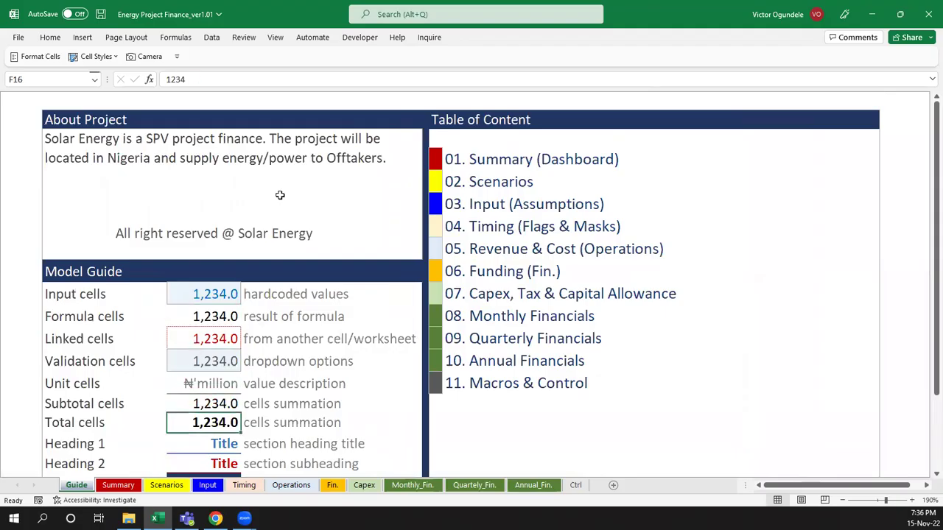
key("Down")
key("Down")
key("Down")
key("Up")
key("Up")
key("Up")
key("Up")
key("Up")
key("Up")
key("Up")
key("Up")
key("Up")
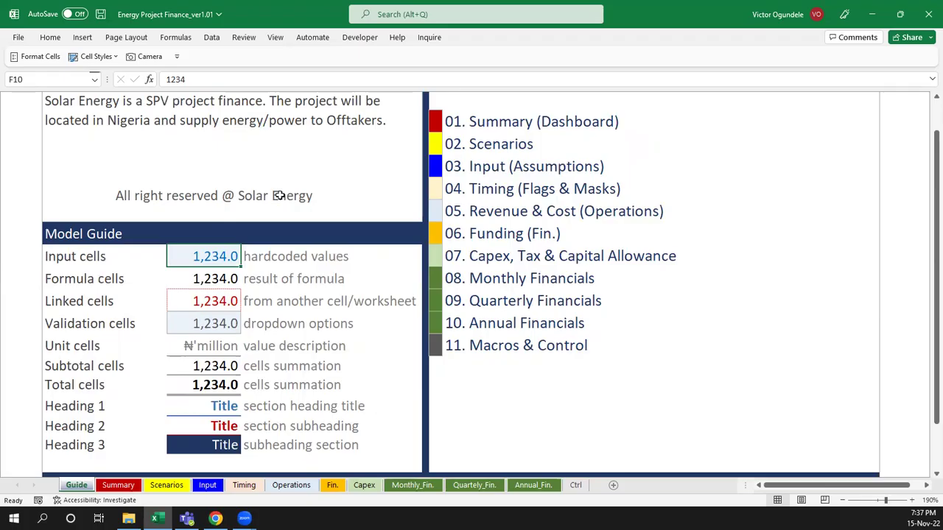
Review the guide's formula, linked and validation cell styles together with their descriptions
key("Down")
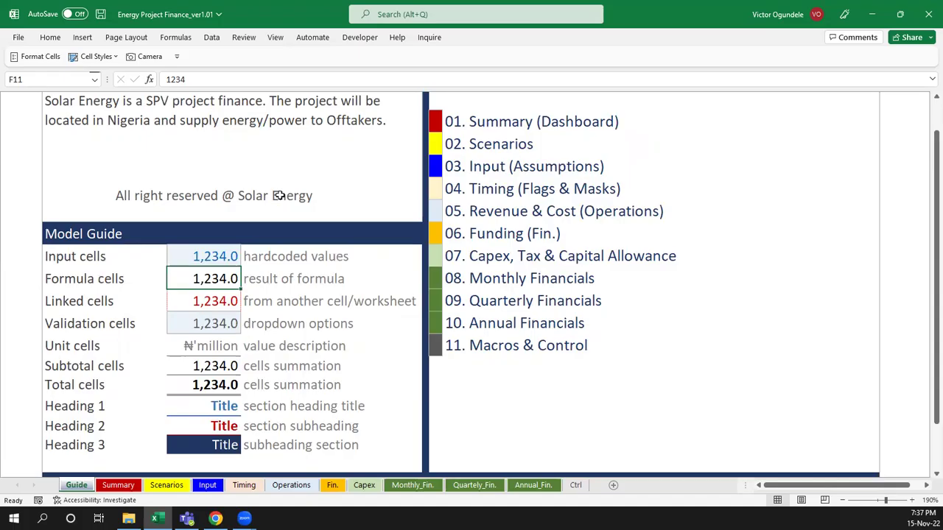
key("Down")
key("Right")
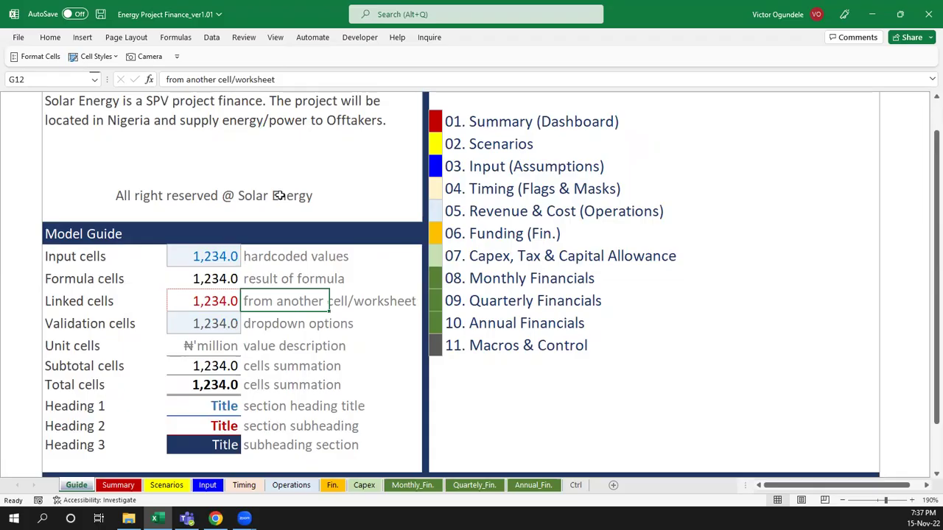
key("Down")
key("Down")
key("Down")
key("Down")
key("Up")
key("Up")
key("Up")
key("Left")
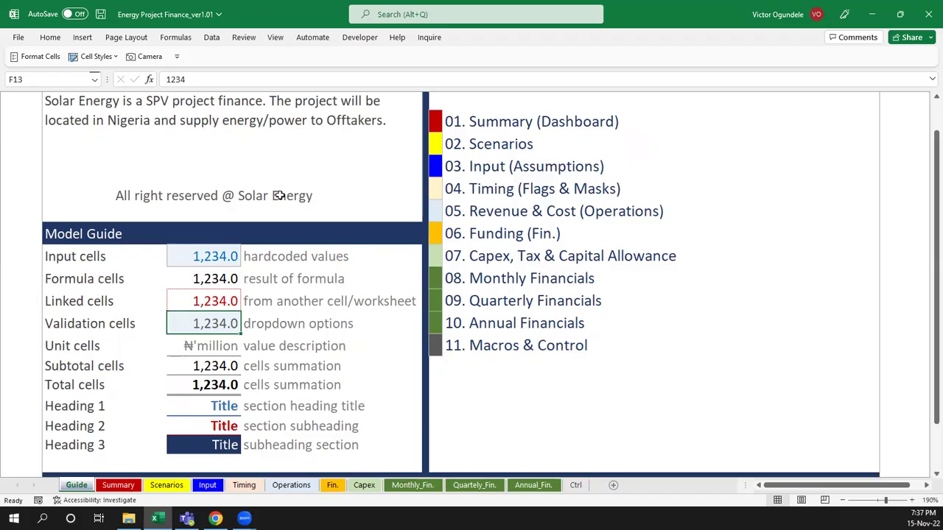
key("Right")
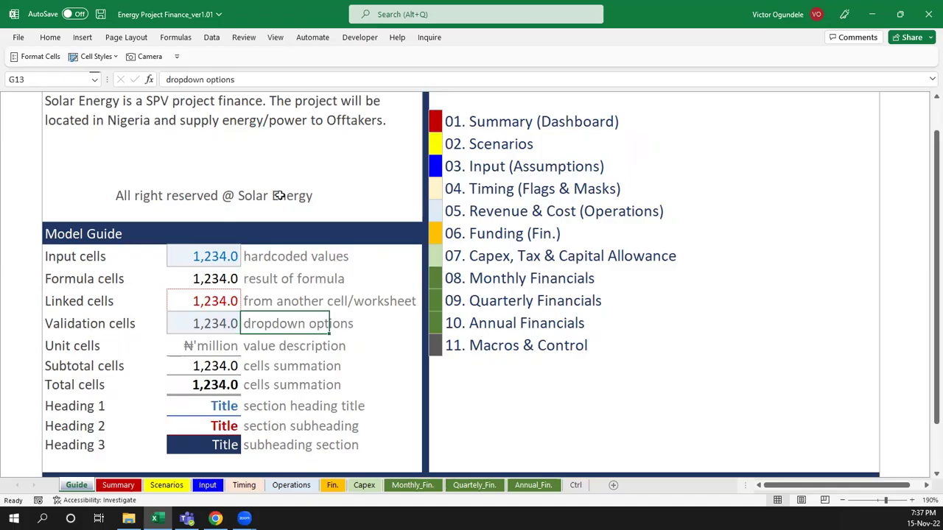
scroll(280, 195, "down", 4)
Follow the table of contents link to the Annual Financials sheet and return to the Guide sheet
key("ctrl+Home")
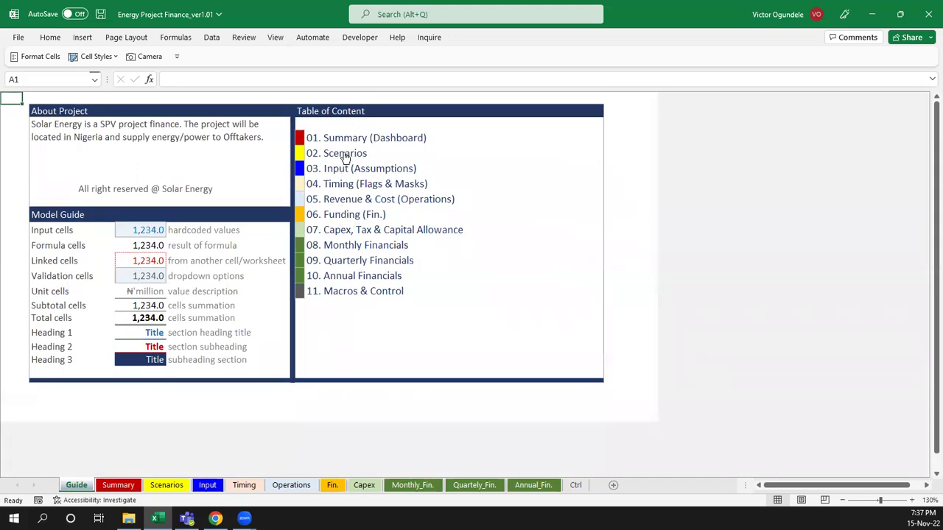
left_click(336, 282)
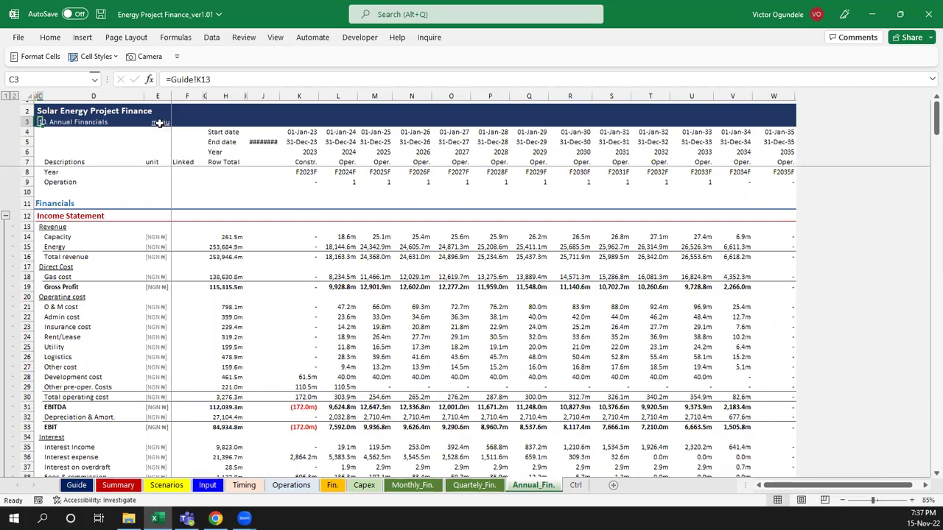
scroll(159, 123, "up", 4, "ctrl")
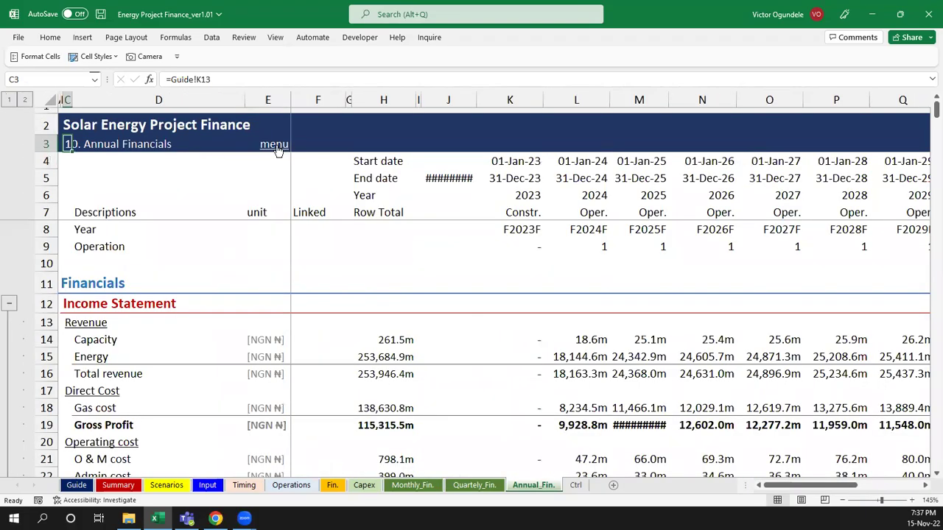
left_click(275, 145)
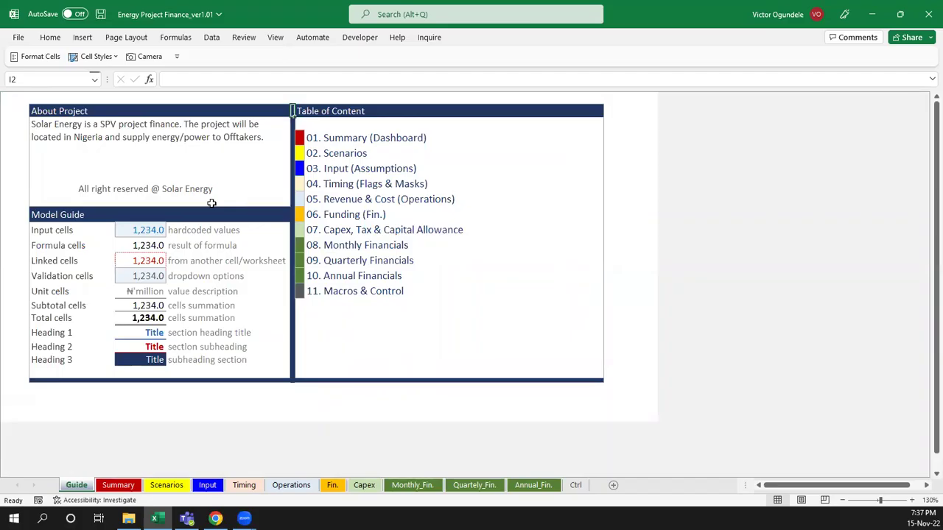
Go to the Summary sheet and look over the dashboard, including the average DSCR output and Model Check list
key("ctrl+Page_Down")
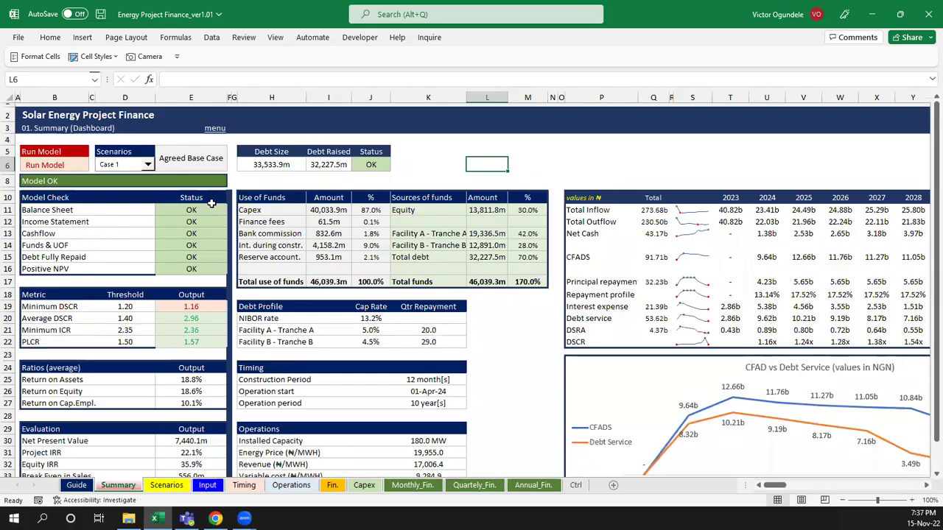
scroll(211, 204, "down", 1, "ctrl")
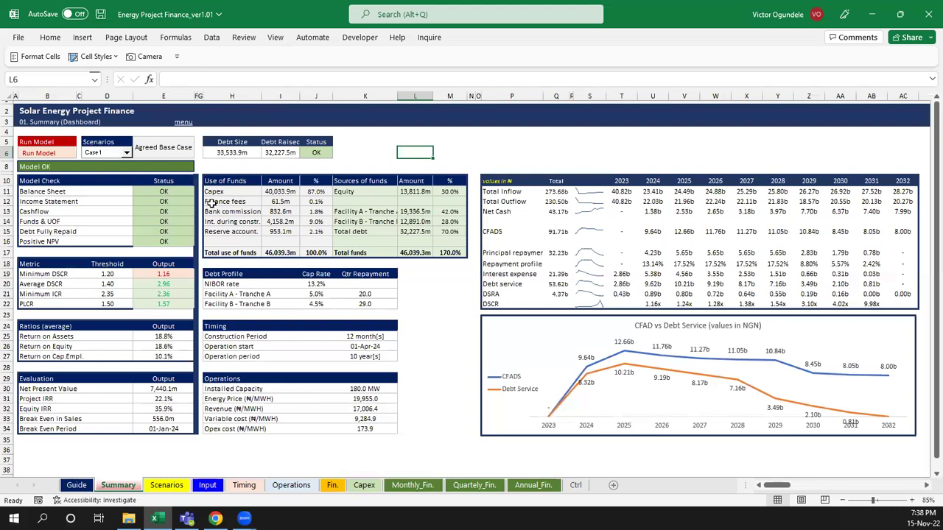
left_click(444, 295)
left_click(158, 286)
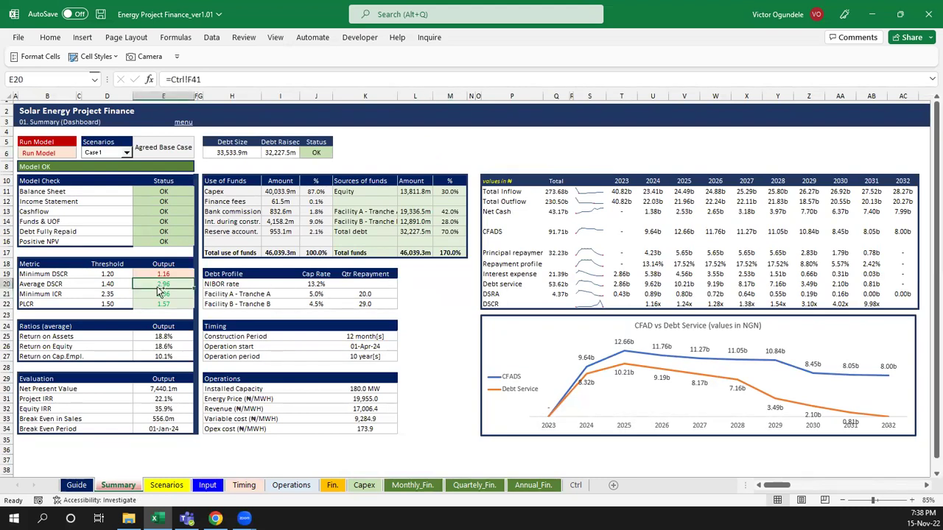
scroll(157, 287, "up", 2)
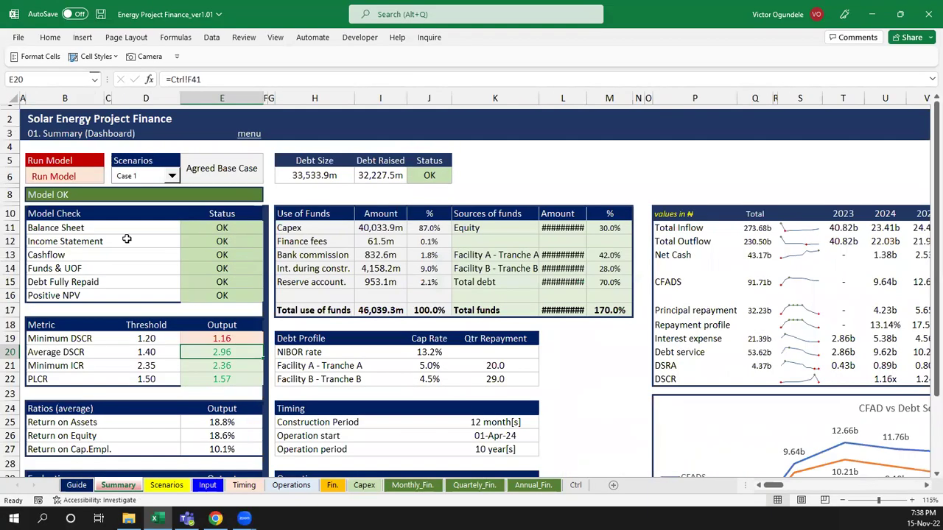
left_click(77, 228)
key("Down")
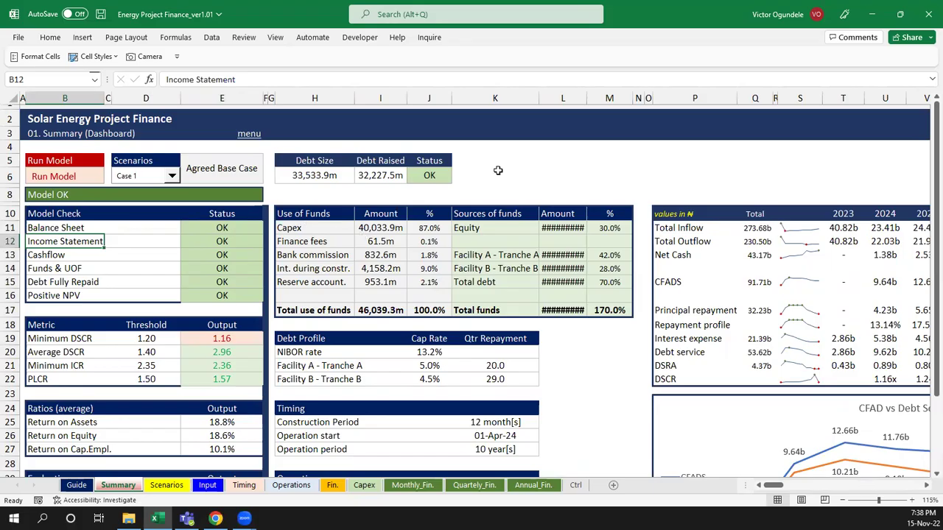
Autofit columns L and K to the equity amount in L11 and the Facility A - Tranche A label in K13
left_click(563, 230)
key("alt+h")
key("o")
key("i")
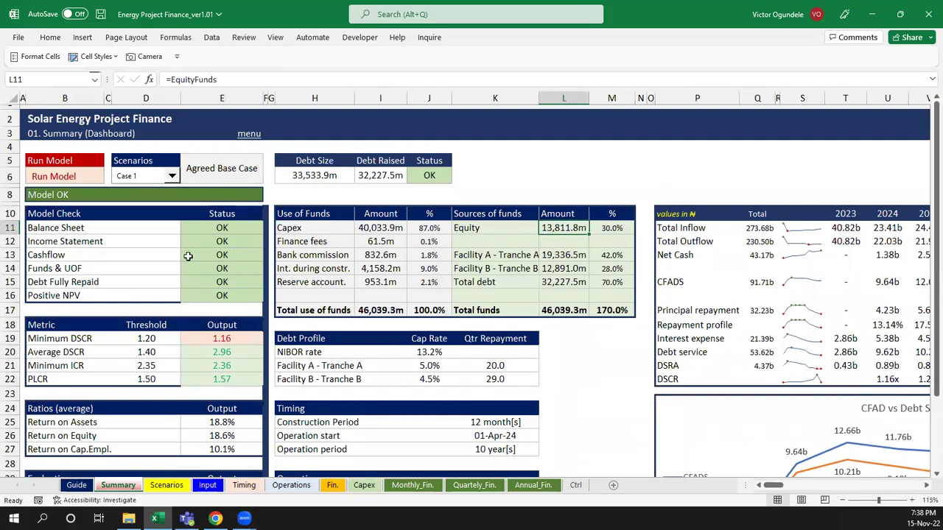
left_click(486, 253)
key("alt+h")
key("o")
key("i")
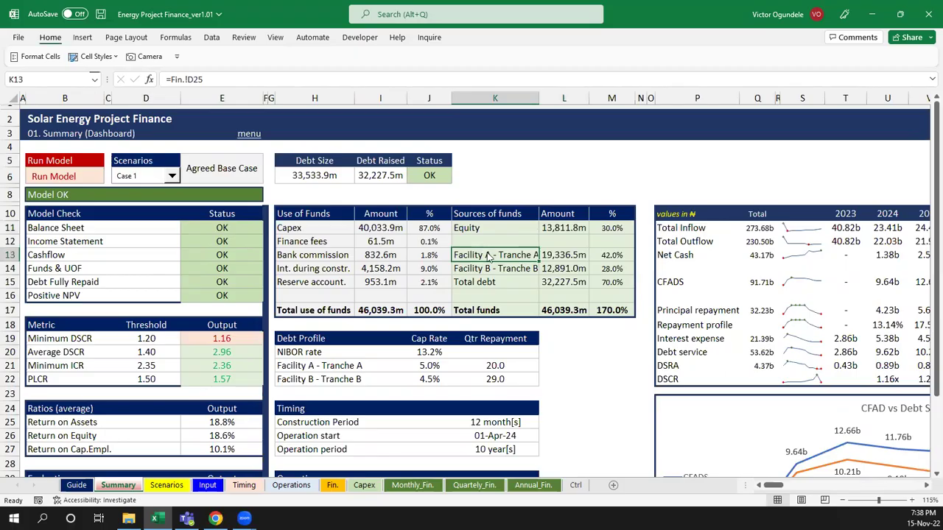
Review the Model Check statuses for income statement, cashflow, funds, debt repayment and NPV
key("Left")
key("Left")
key("Left")
key("Left")
key("Left")
key("Left")
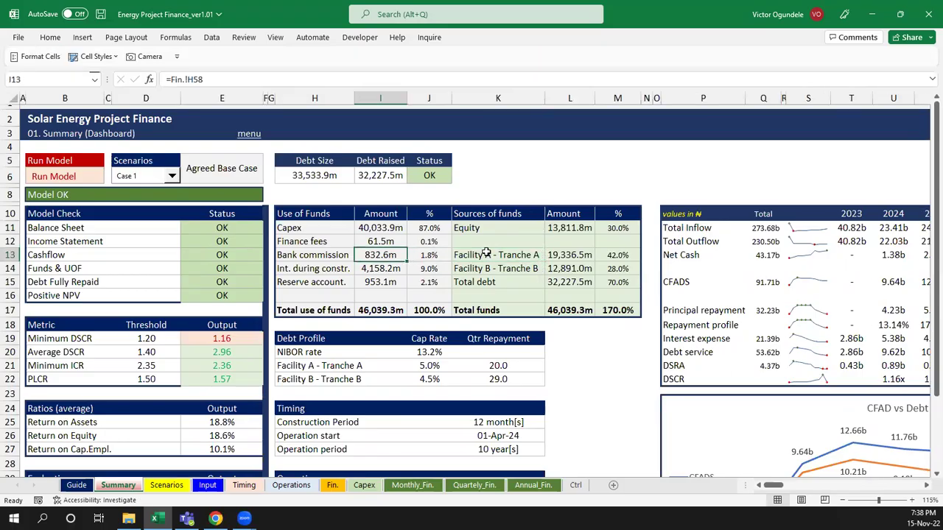
key("Up")
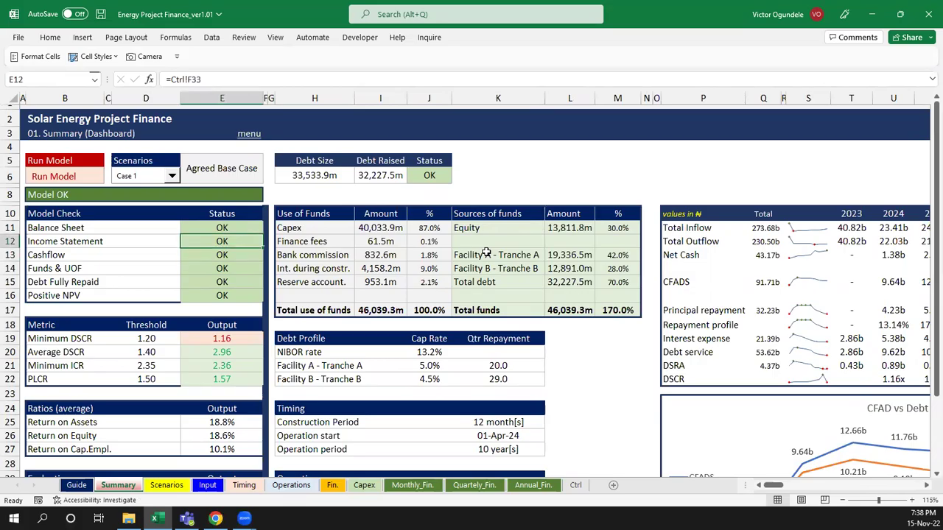
key("Down")
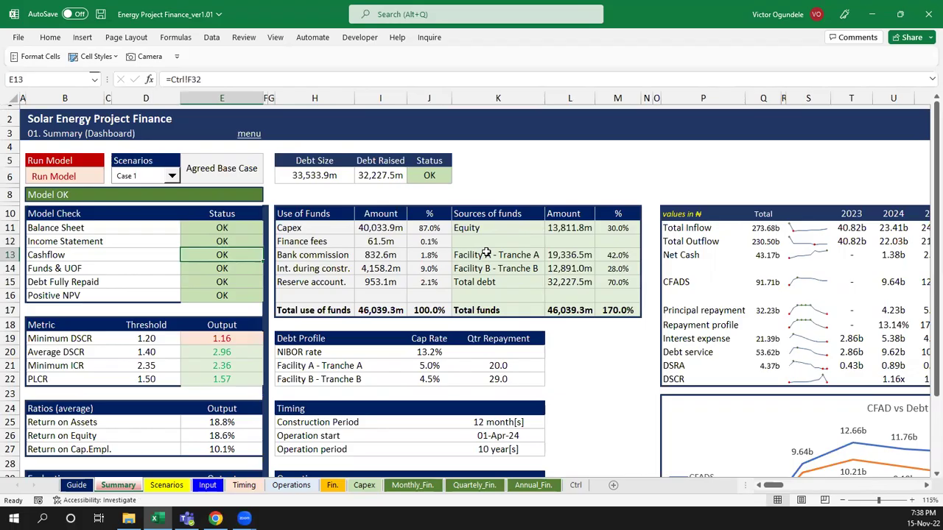
key("Down")
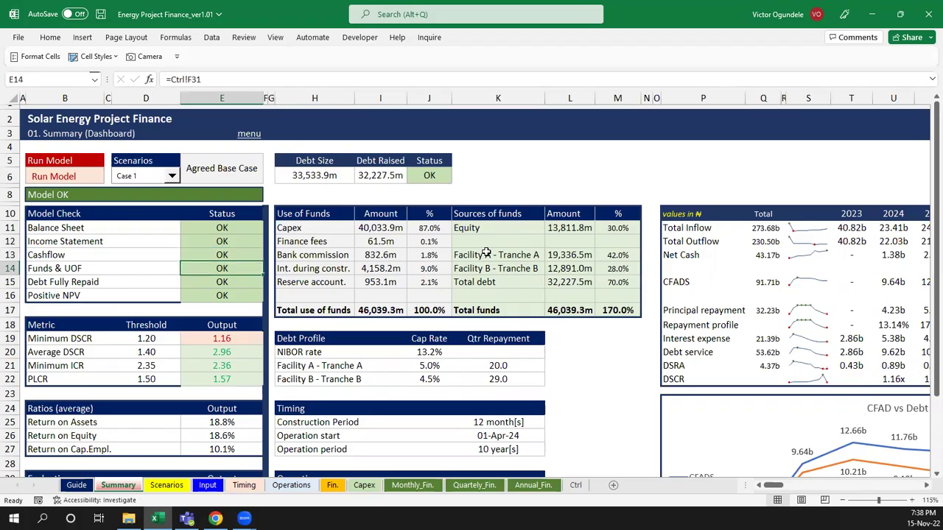
key("Down")
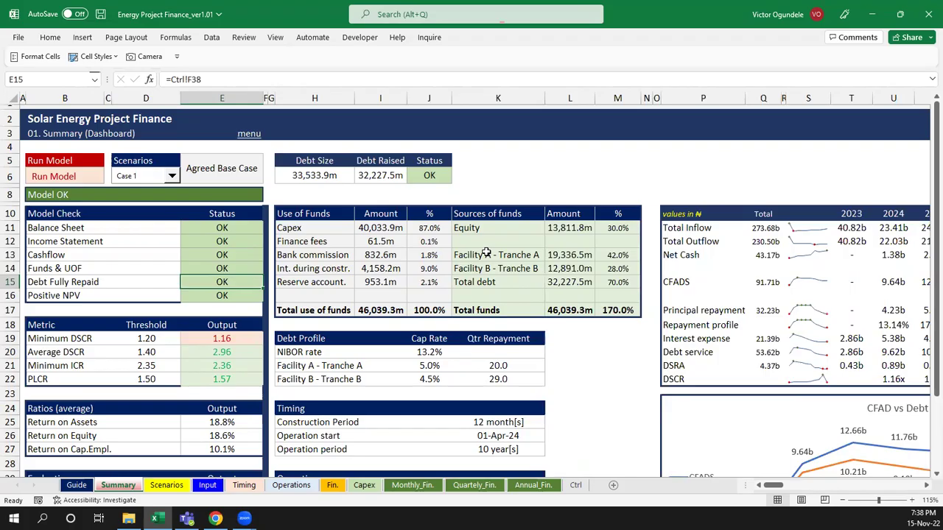
key("Down")
Examine the Metric table's thresholds and compare the minimum DSCR threshold with its output
key("Down")
key("Down")
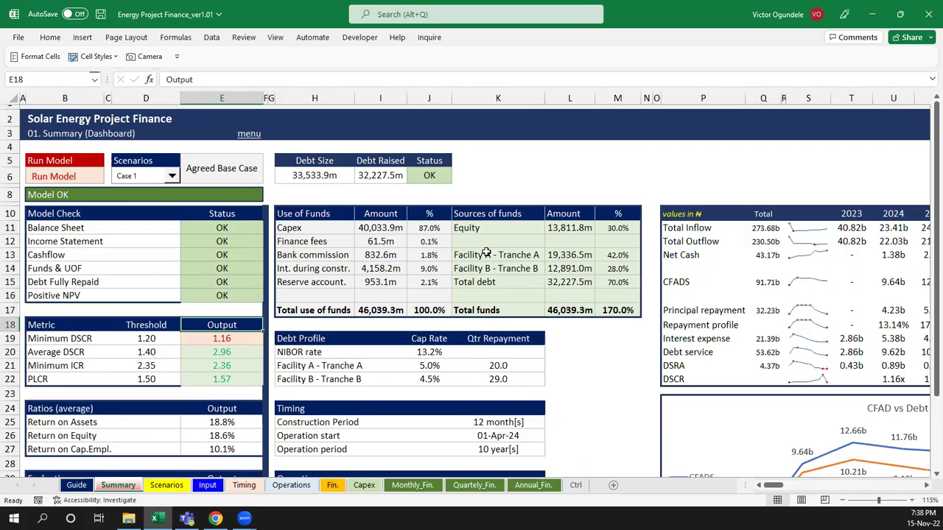
key("Left")
key("Down")
key("Down")
key("Down")
key("Down")
key("Up")
key("Up")
key("Up")
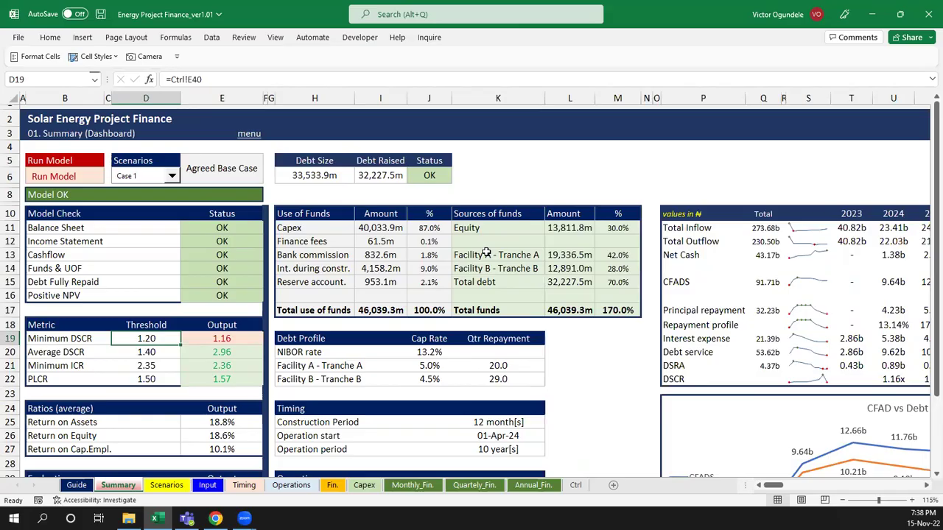
key("Right")
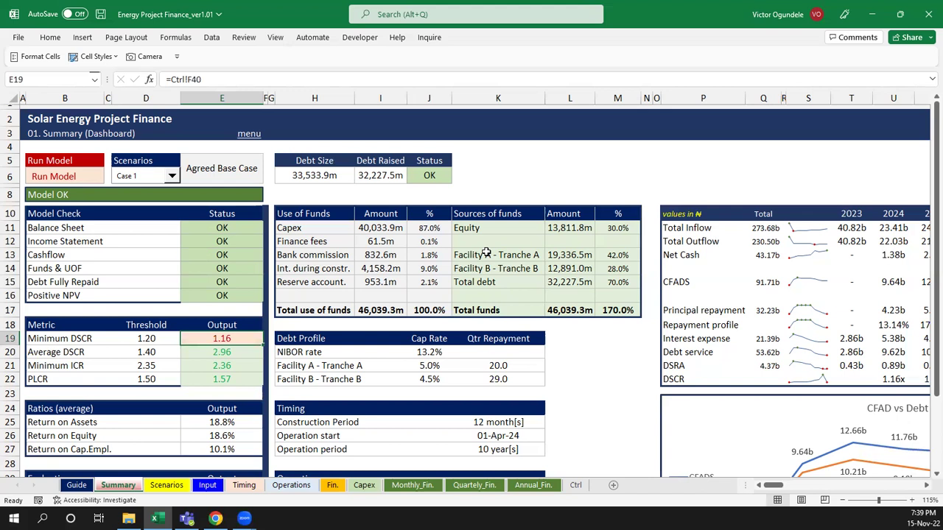
Review the remaining metric outputs and the average ratios, continuing down through the Evaluation table
key("Down")
key("Down")
key("Down")
key("Down")
key("Down")
key("Down")
key("Down")
key("Down")
key("Down")
key("Down")
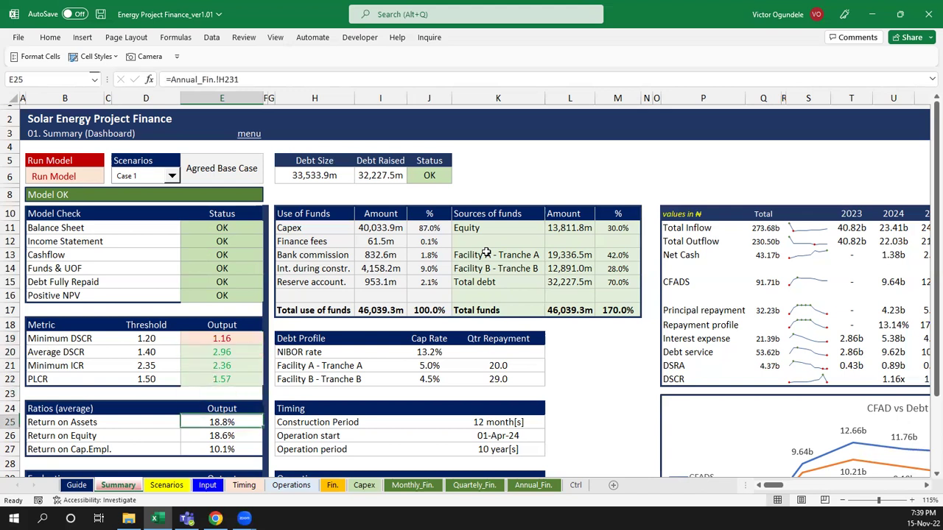
key("Down")
key("Down")
key("Down")
key("Down")
key("Down")
key("Down")
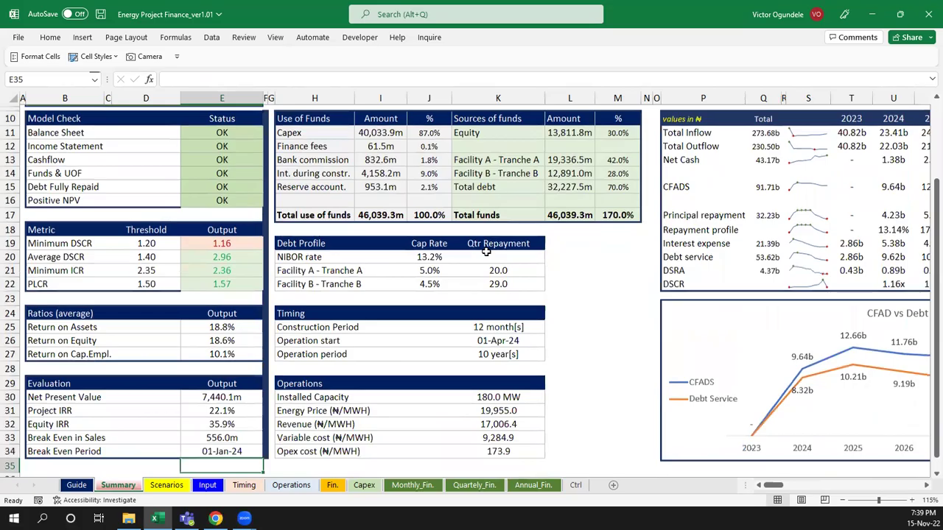
Examine the Evaluation outputs, including net present value, project IRR and equity IRR
key("Up")
key("Up")
key("Up")
key("Up")
key("Up")
key("Up")
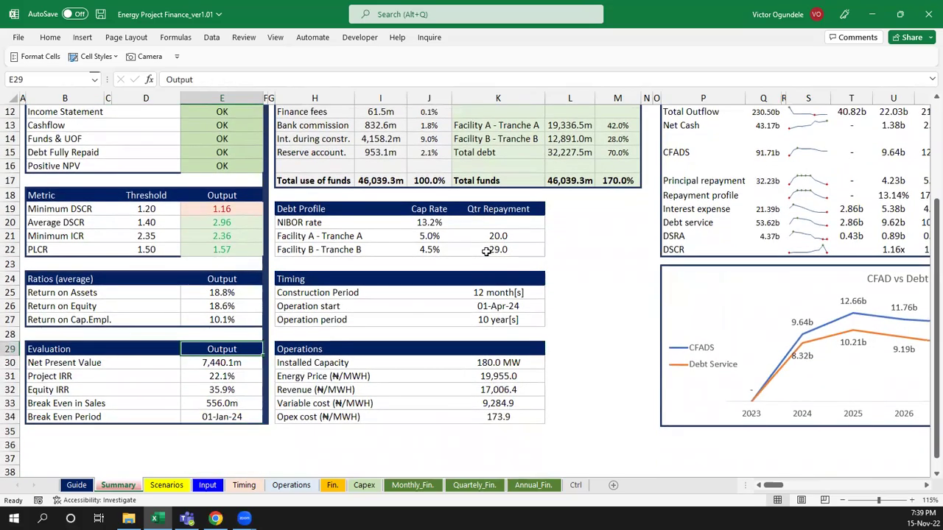
key("Down")
key("Down")
key("Down")
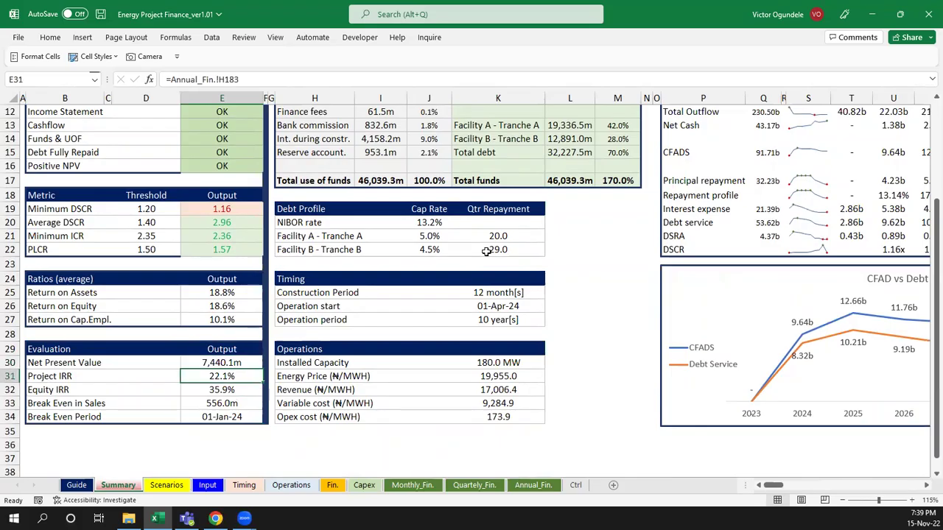
key("Down")
key("Down")
key("Up")
key("Up")
key("Up")
key("Up")
Review the Operations, Timing and Debt Profile tables, including the NIBOR rate and Facility A - Tranche A rows
key("Right")
key("Right")
key("Right")
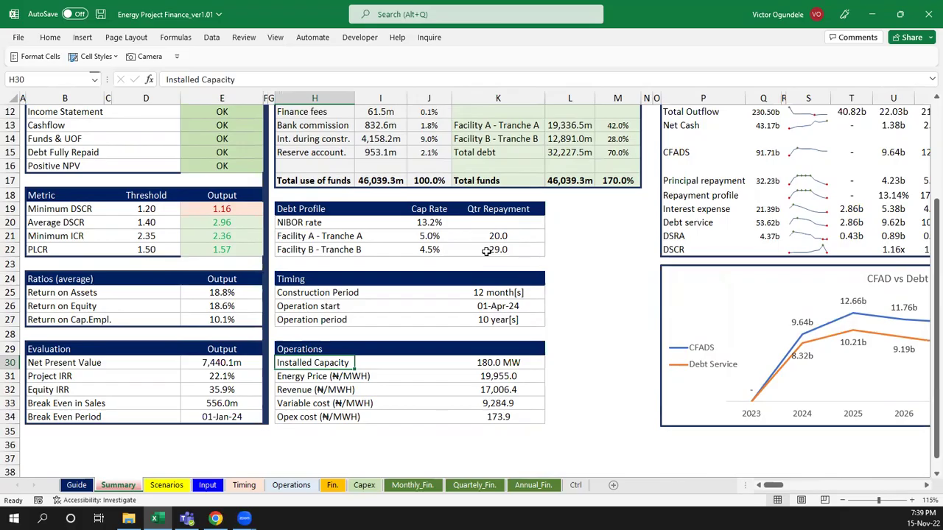
key("Up")
key("Up")
key("Up")
key("Up")
key("Up")
key("Up")
key("Up")
key("Up")
key("Up")
key("Up")
key("Up")
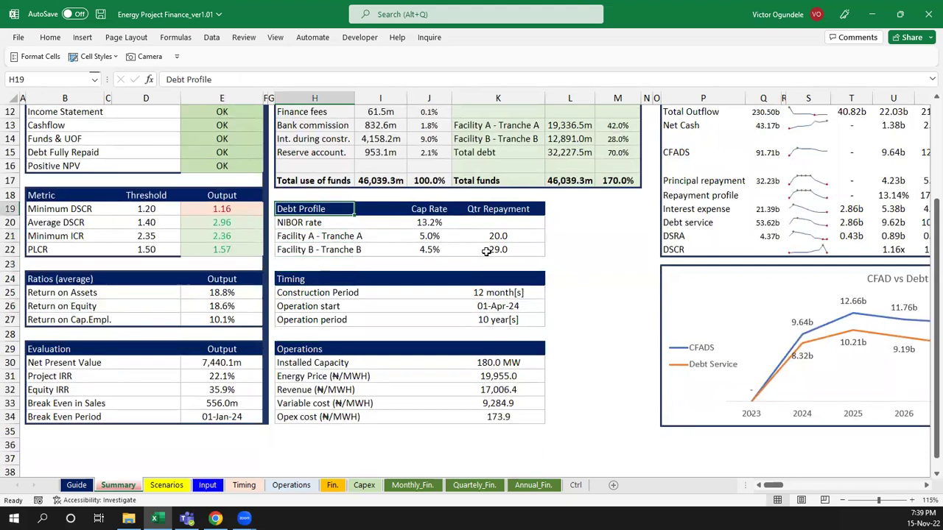
key("Down")
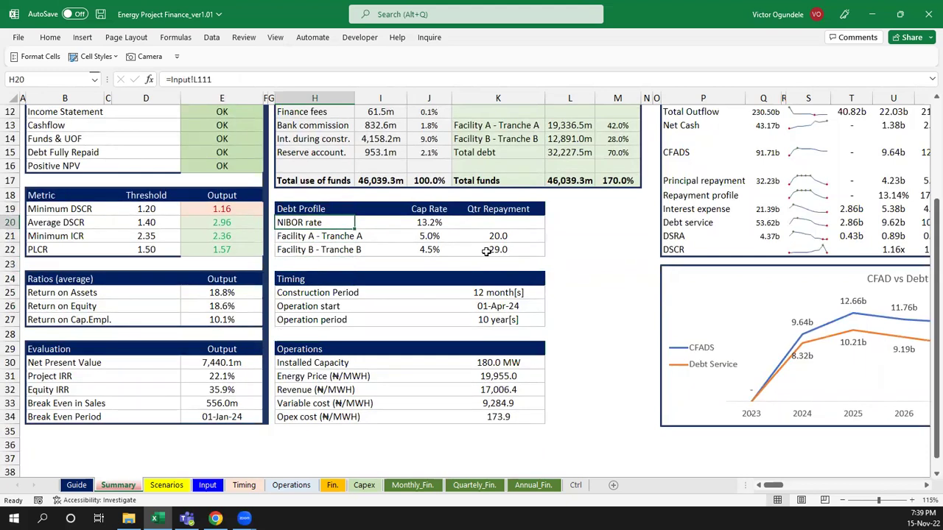
key("Down")
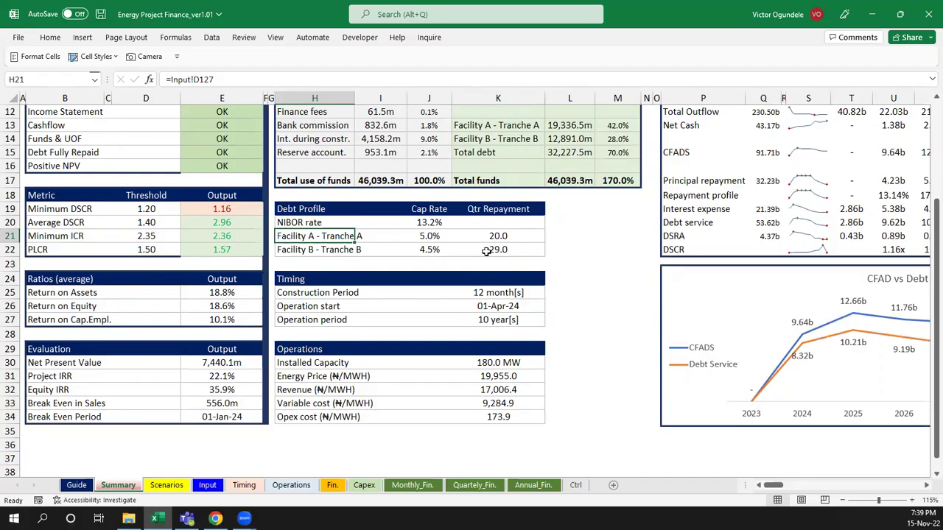
Look over the Use of Funds table and the debt size figures up to the first row of the dashboard
key("Up")
key("Up")
key("Up")
key("Up")
key("Up")
key("Up")
key("Up")
key("Up")
key("Up")
key("Up")
key("Up")
key("Up")
key("Up")
key("Up")
key("Up")
key("Up")
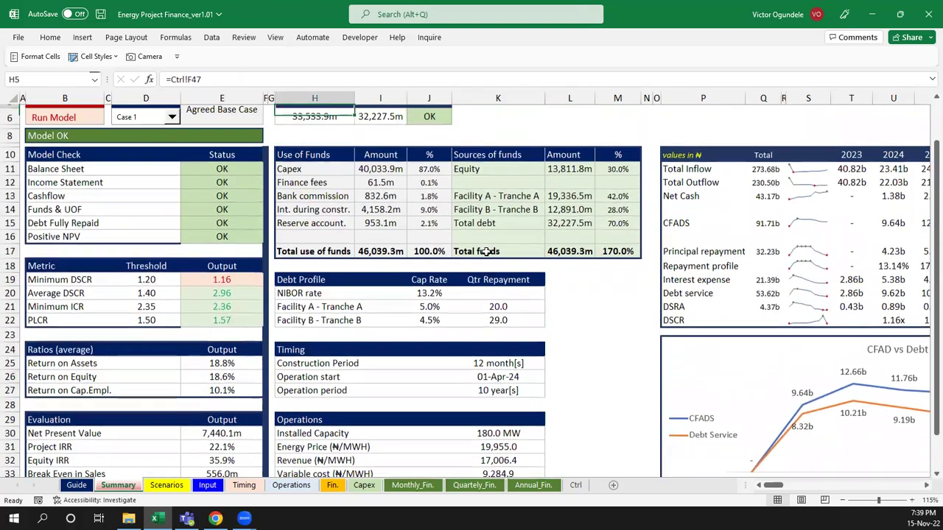
key("Up")
key("Up")
key("Up")
key("Up")
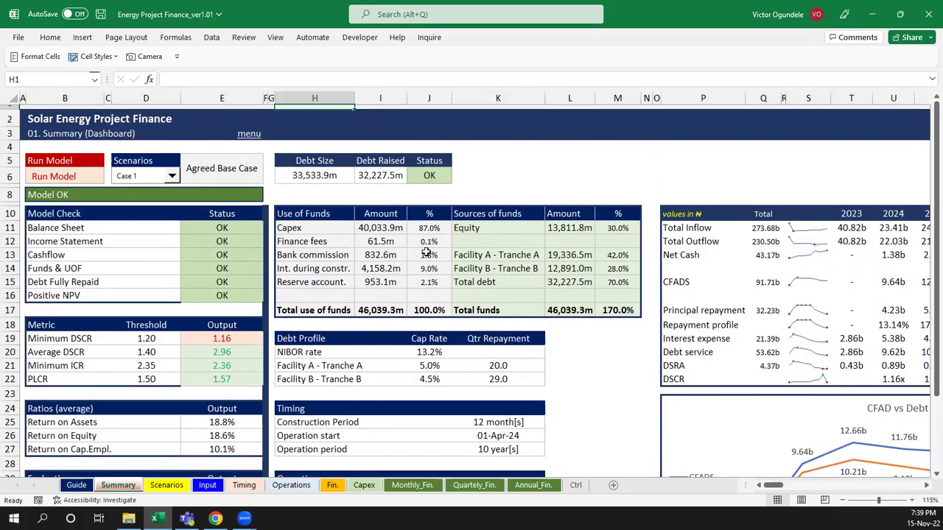
Examine the Debt Size heading and the cell reference behind the debt size figure on the Summary dashboard
left_click(307, 163)
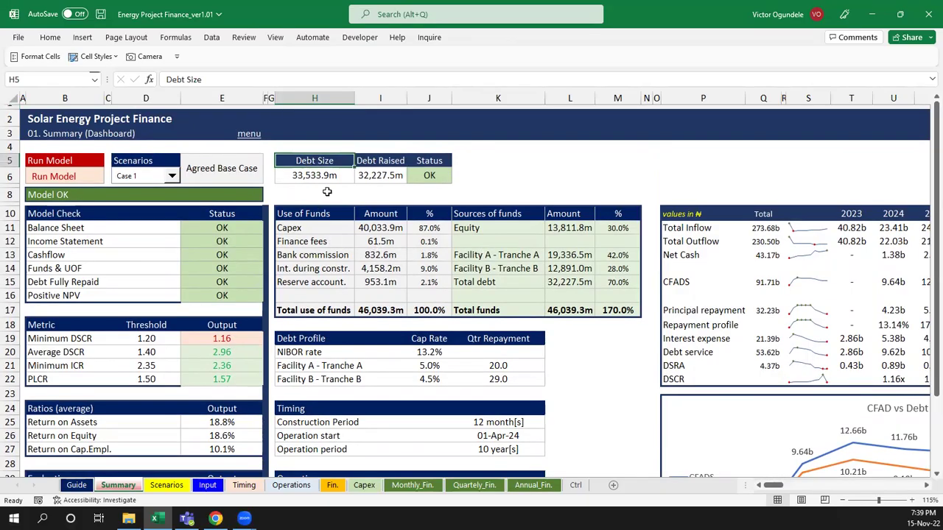
key("Down")
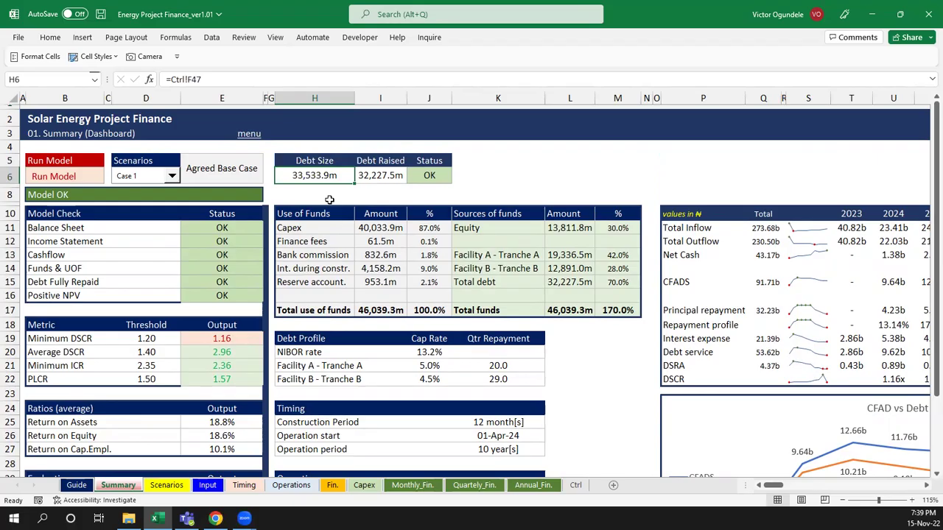
scroll(329, 200, "down", 1, "ctrl")
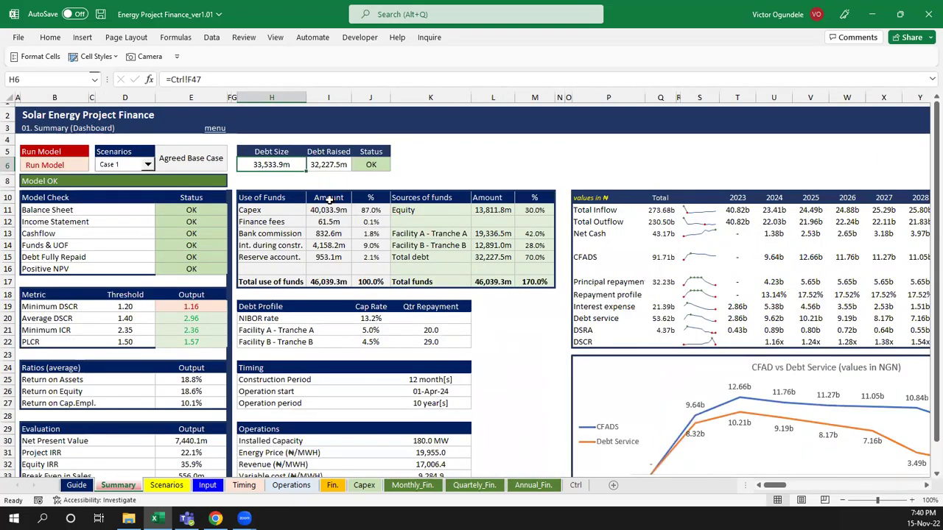
scroll(329, 200, "up", 3, "ctrl")
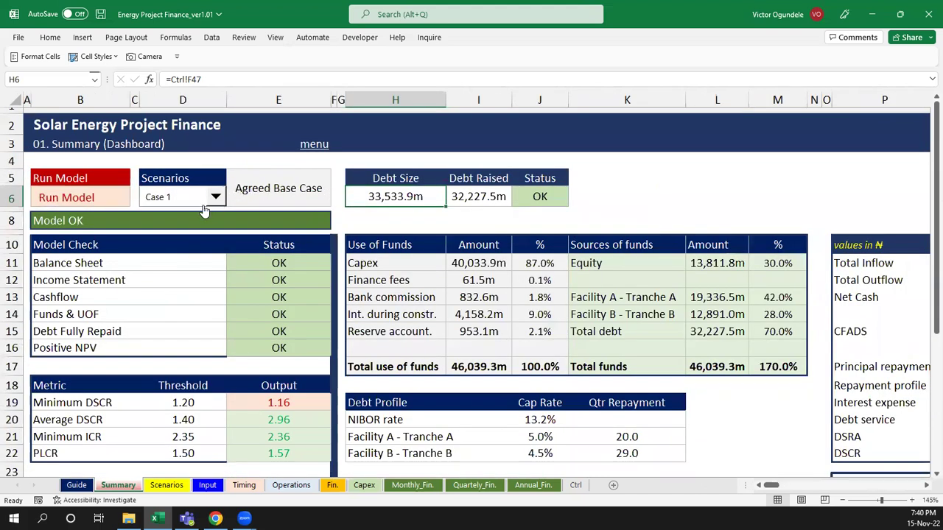
Look through the list of available scenario cases, the active scenario's description and the model status cell
left_click(215, 197)
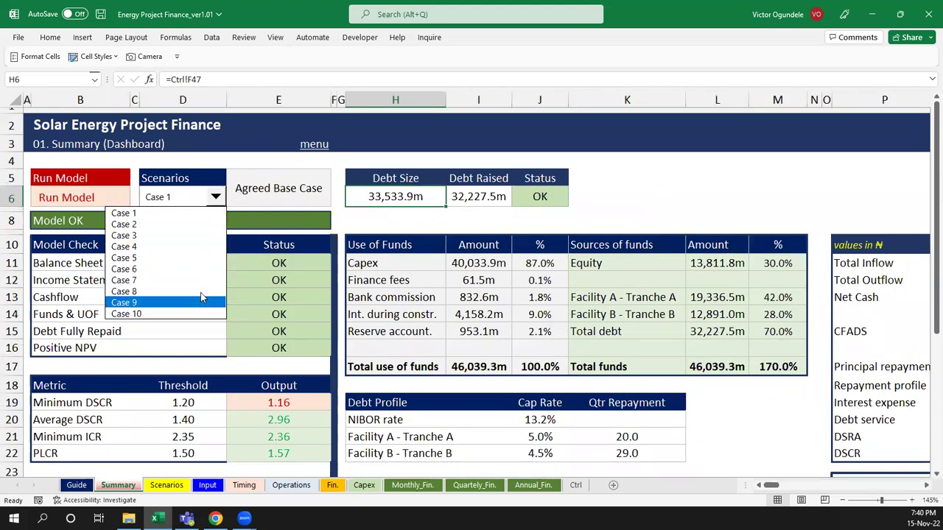
left_click(193, 199)
left_click(263, 190)
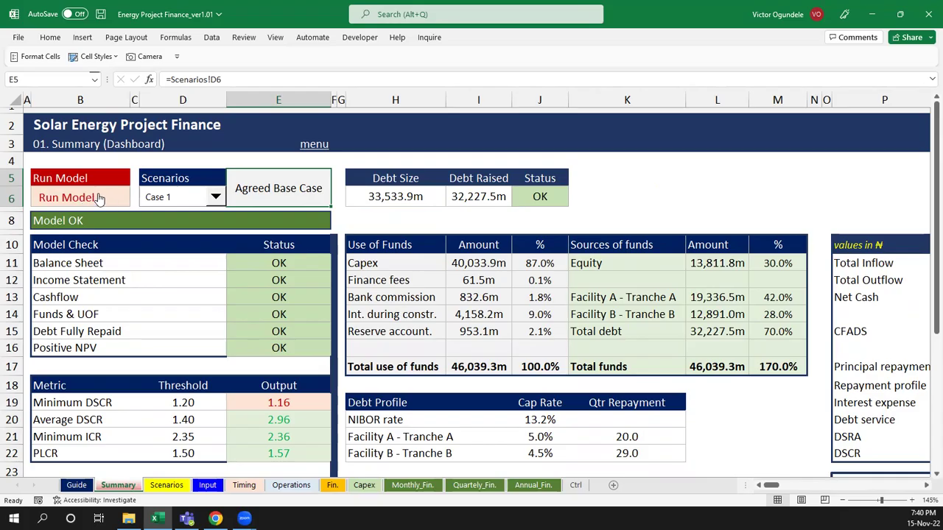
left_click(107, 223)
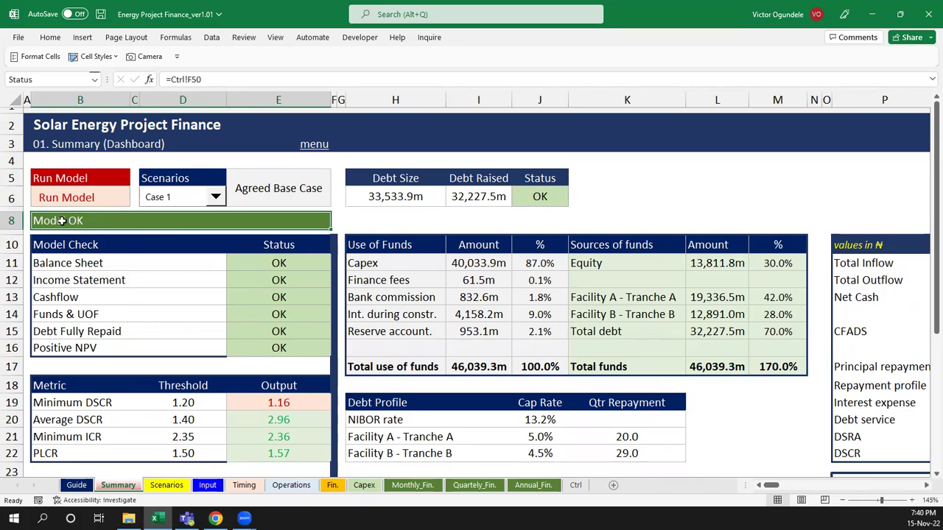
Switch the scenario to Case 5 and widen column E to fit its description, checking the model status
left_click(214, 196)
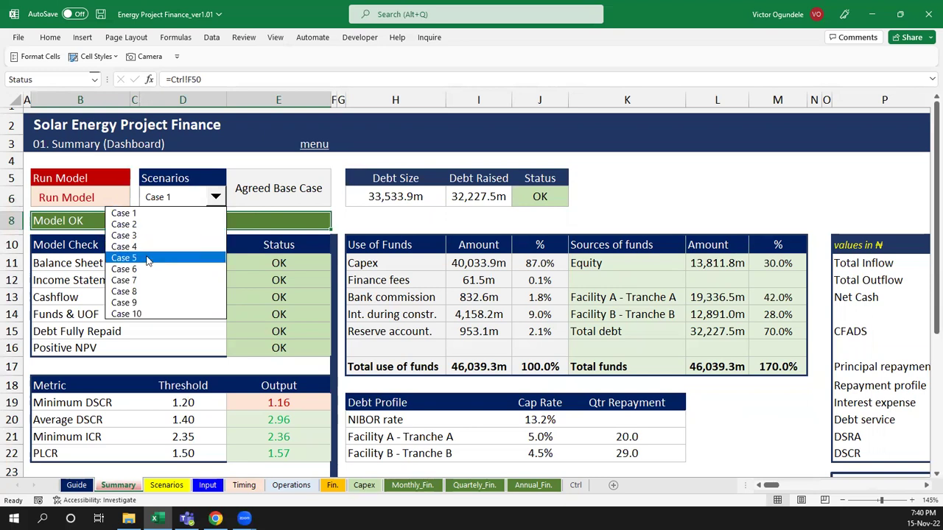
left_click(147, 258)
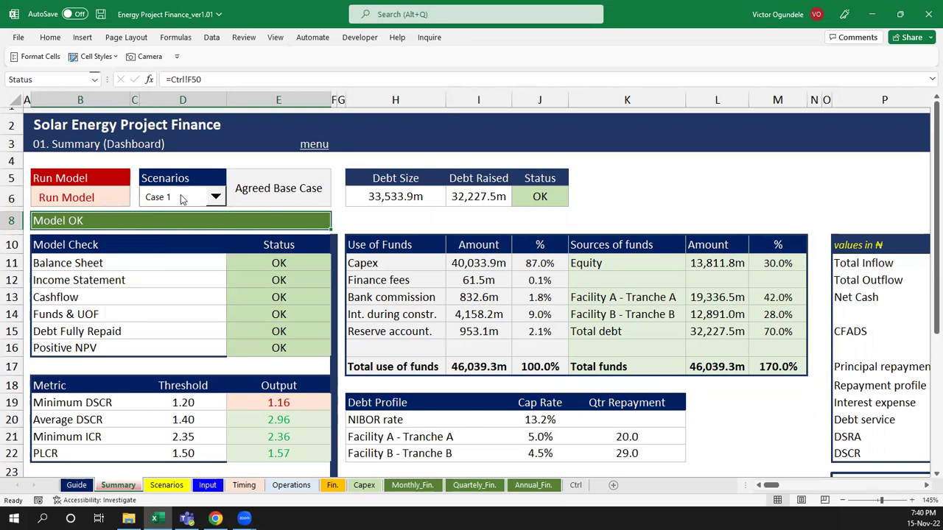
left_click(289, 188)
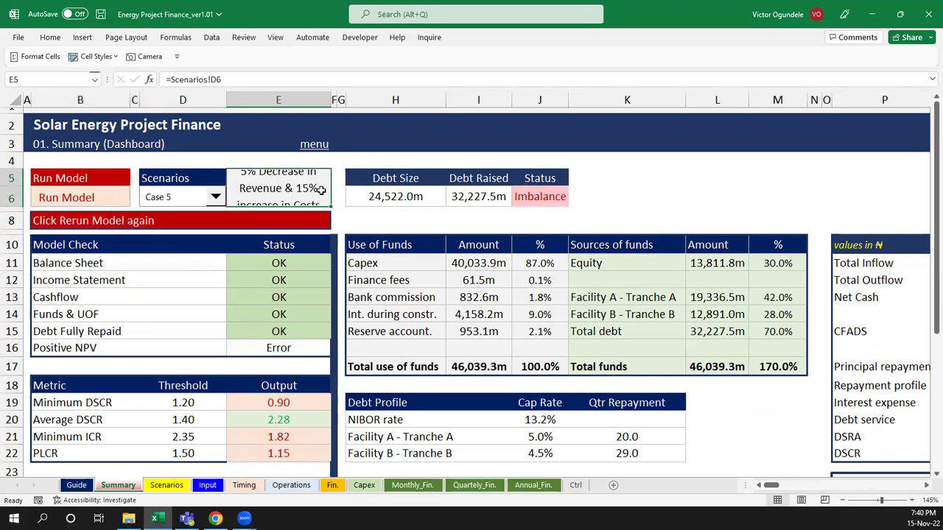
left_click_drag(330, 99, 358, 99)
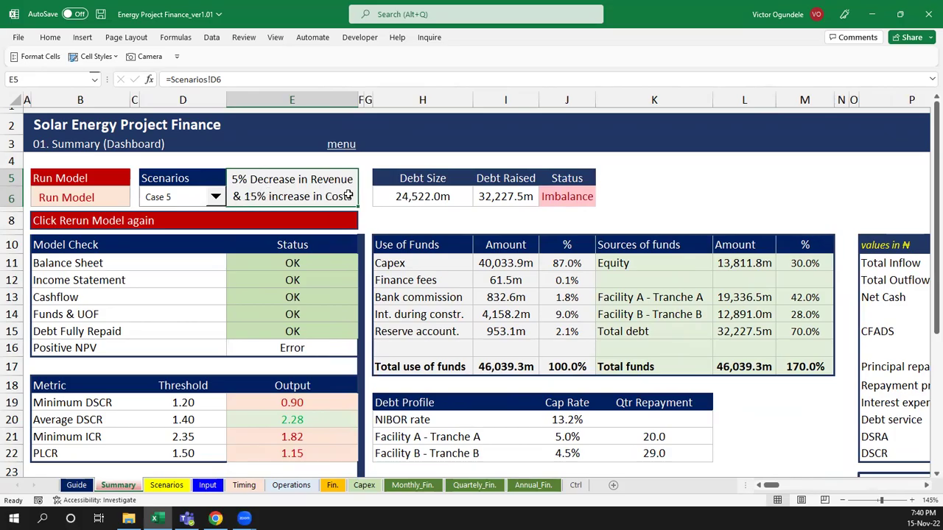
left_click(84, 223)
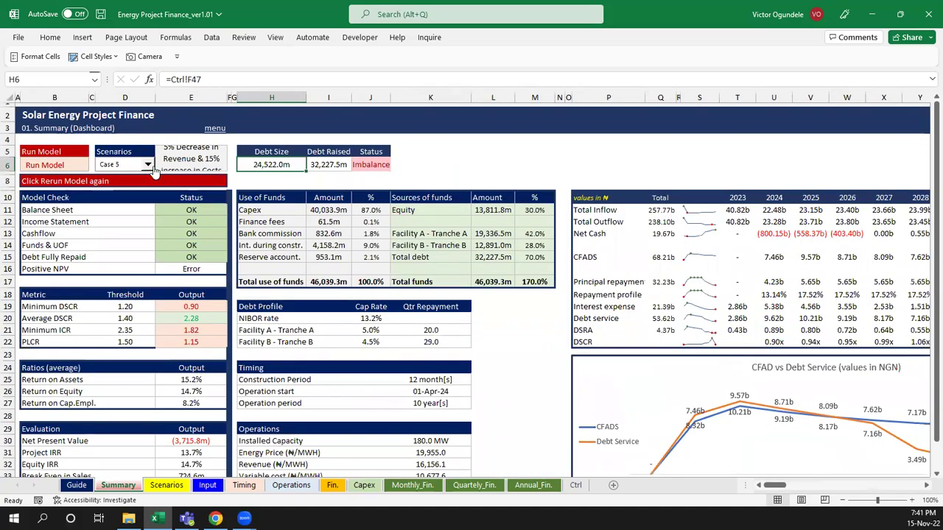
Set the scenario back to Case 1, Agreed Base Case, and check the model status cell
left_click(149, 165)
left_click(136, 176)
left_click(72, 180)
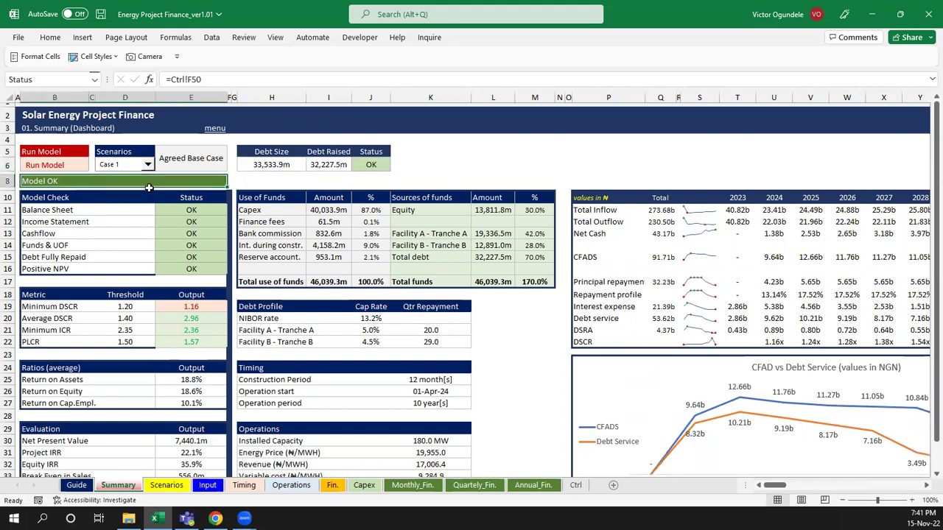
Review the Debt service row of the yearly values table, following it across the years to 2031
left_click(544, 317)
key("Right")
key("Right")
key("Right")
key("Right")
key("Right")
key("Right")
key("Right")
key("Right")
key("Right")
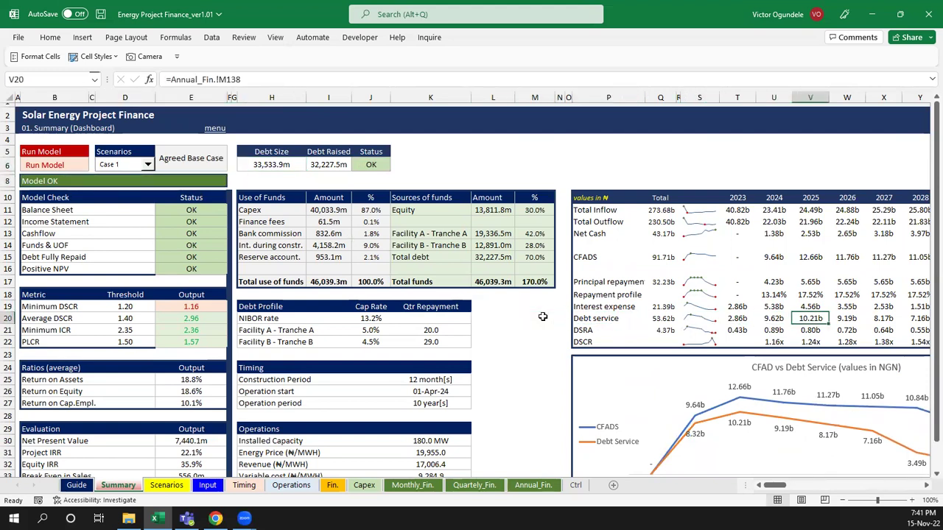
key("Right")
key("Right")
key("Right")
key("Right")
key("Right")
key("Right")
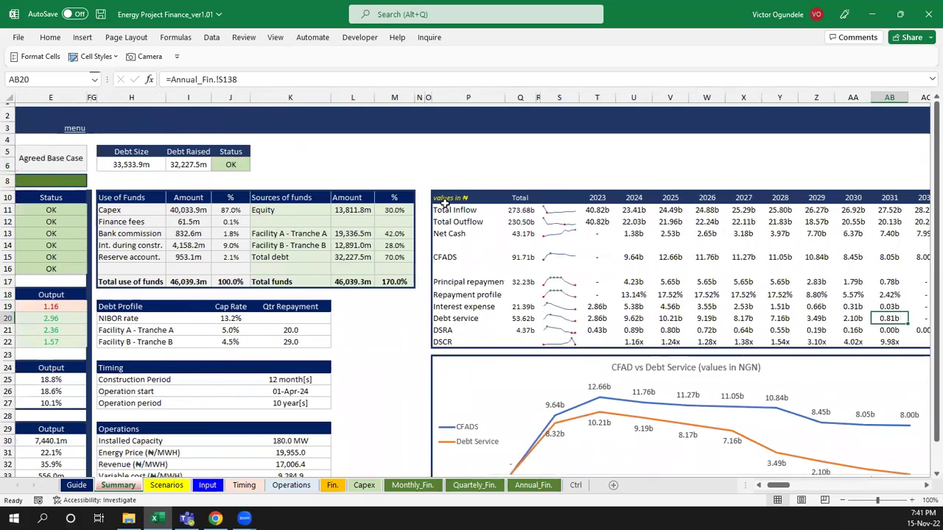
Go through the Total Outflow, Net Cash and CFADS rows of the yearly values table
left_click(454, 221)
key("Down")
key("Down")
key("Down")
key("Down")
key("Down")
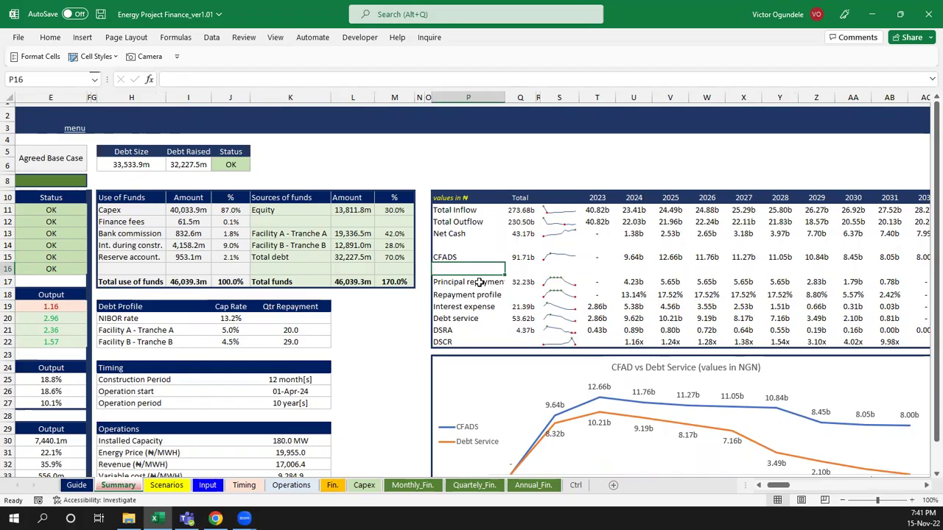
AutoFit the width of column P so the Principal repayment label shows in full
key("alt+h")
key("o")
key("i")
Review the remaining yearly rows: Repayment profile, Interest expense, Debt service, DSRA and DSCR
key("Down")
key("Down")
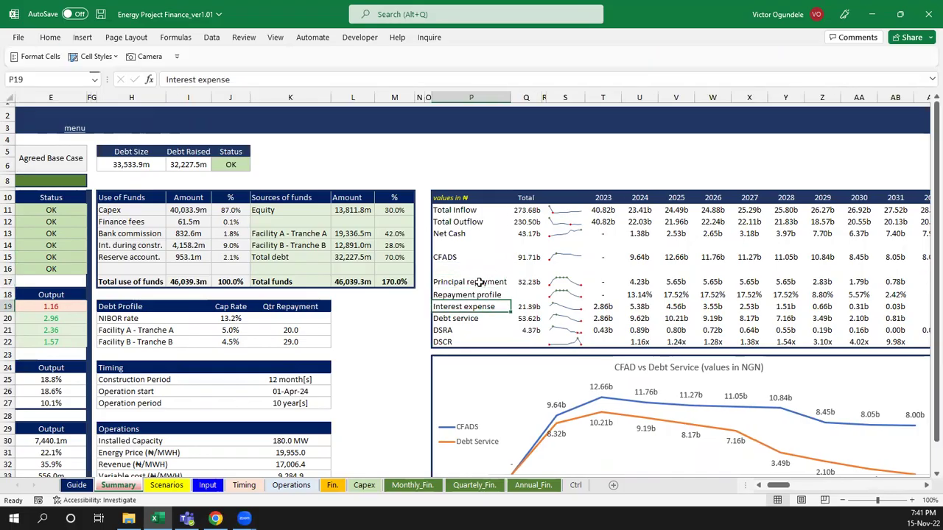
key("Down")
key("Down")
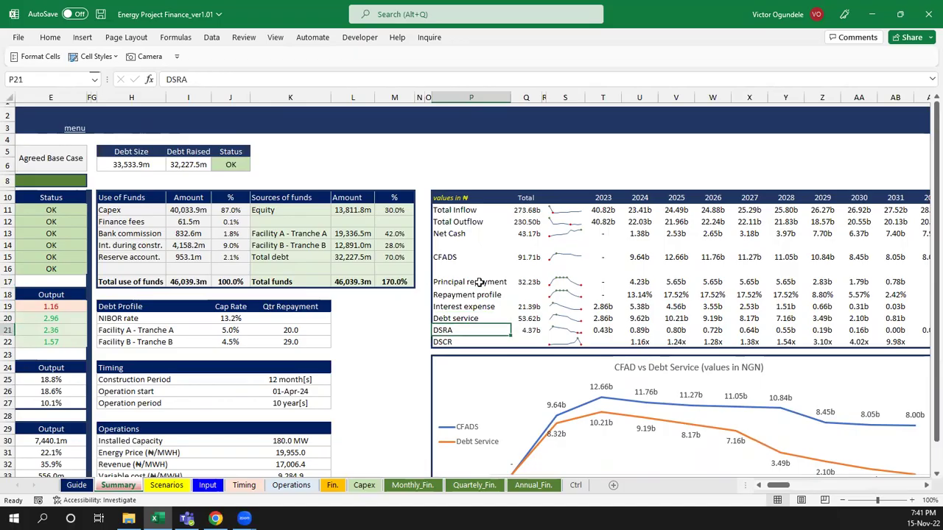
key("Down")
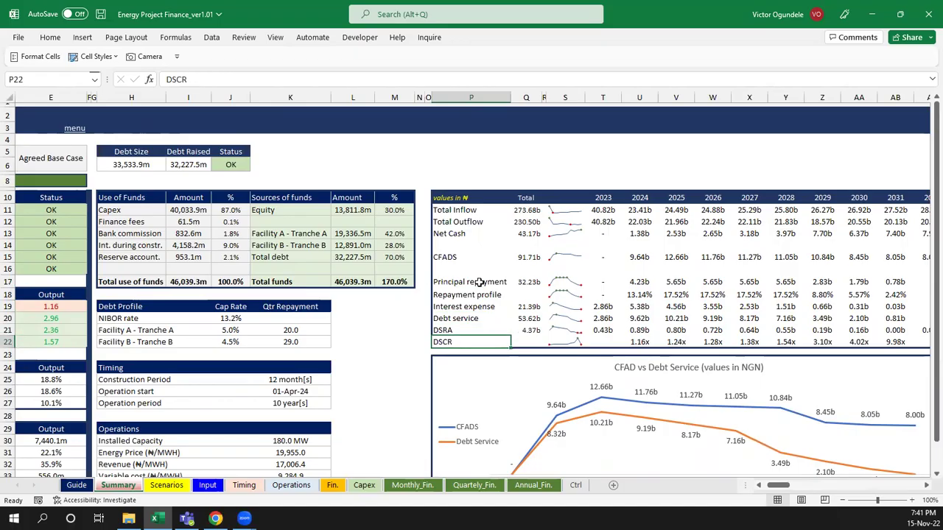
Return to the start of the Summary, open the Scenarios sheet and look over the case descriptions
key("ctrl+Home")
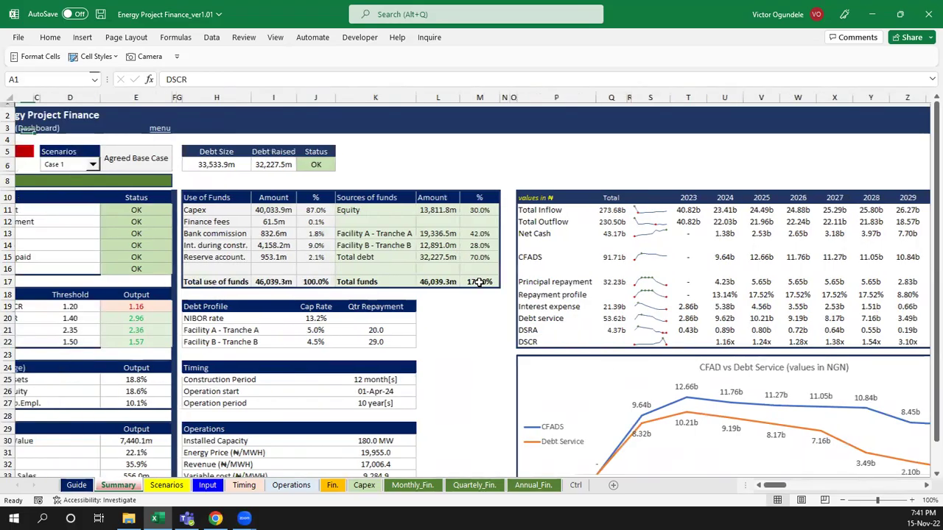
key("ctrl+Page_Down")
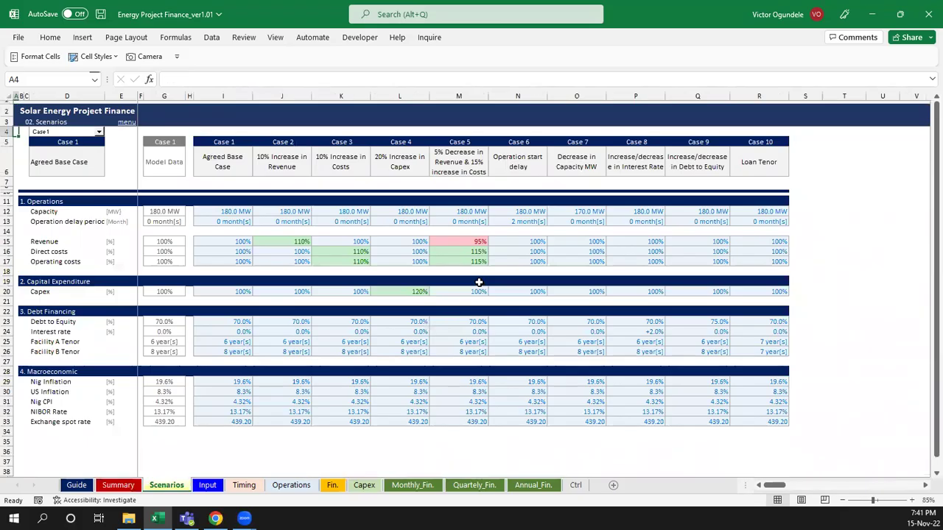
scroll(479, 282, "up", 1)
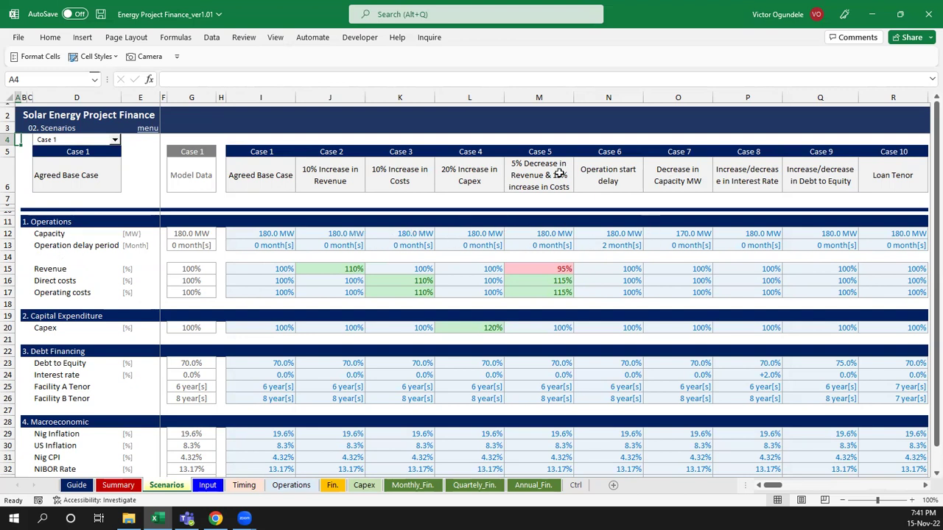
left_click_drag(259, 174, 793, 171)
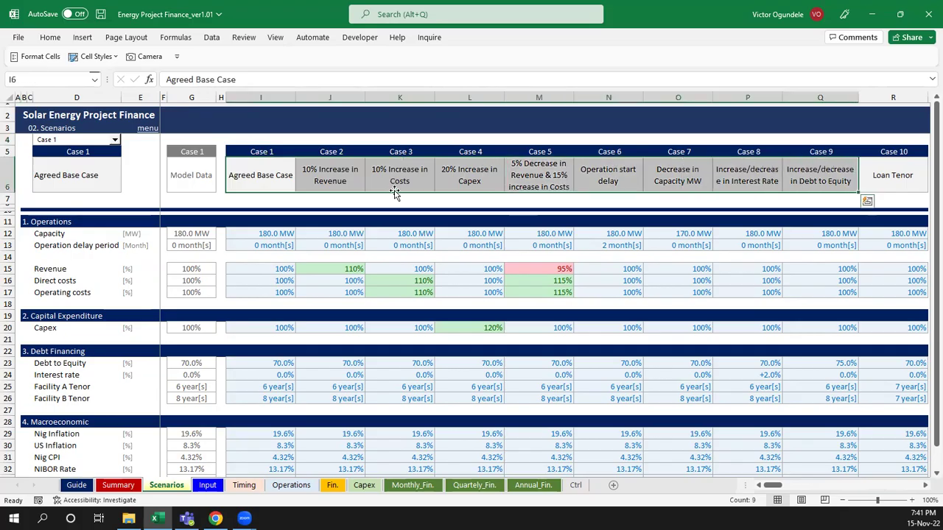
Examine the Agreed Base Case, the Case 2 revenue factor and the Case 3 direct and operating cost factors
left_click(256, 174)
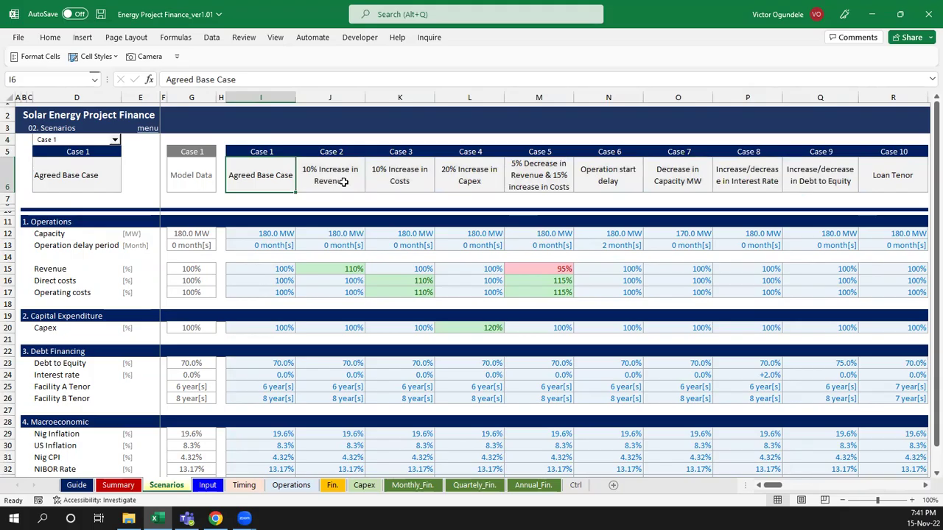
left_click(343, 181)
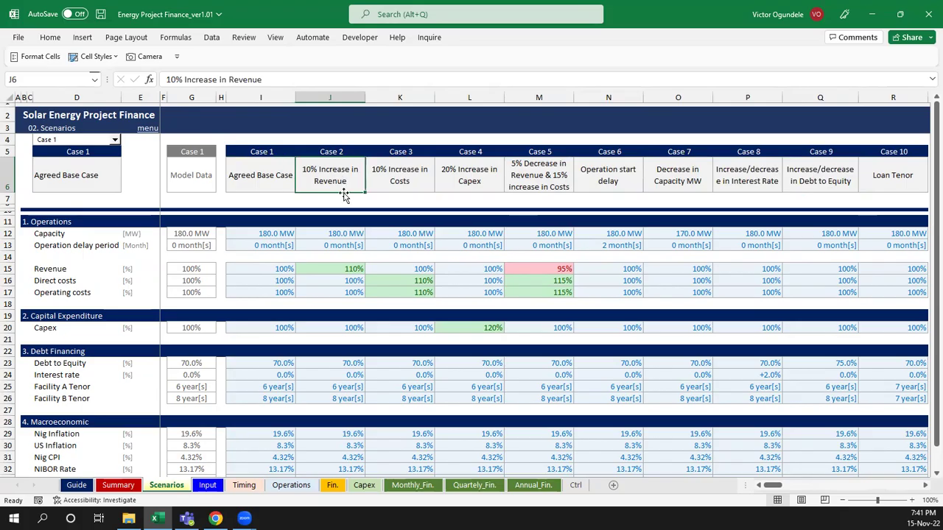
left_click(332, 270)
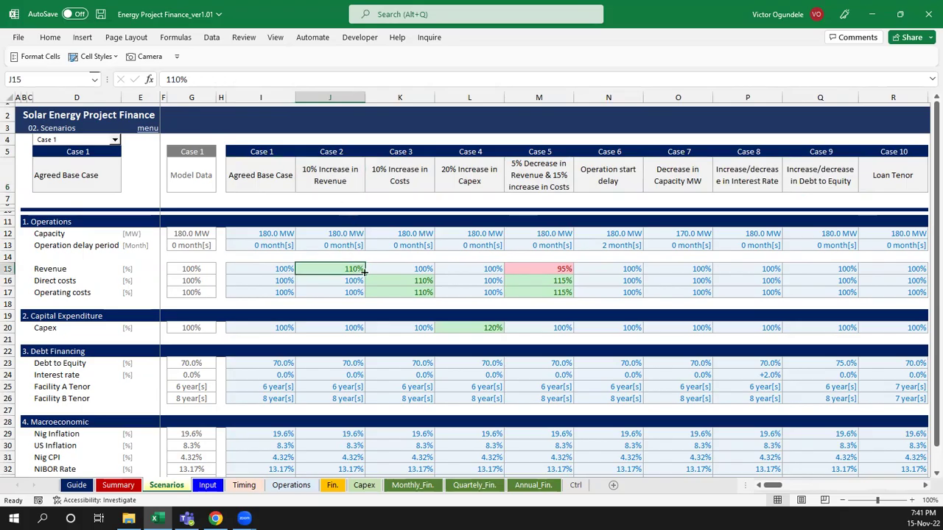
left_click(413, 168)
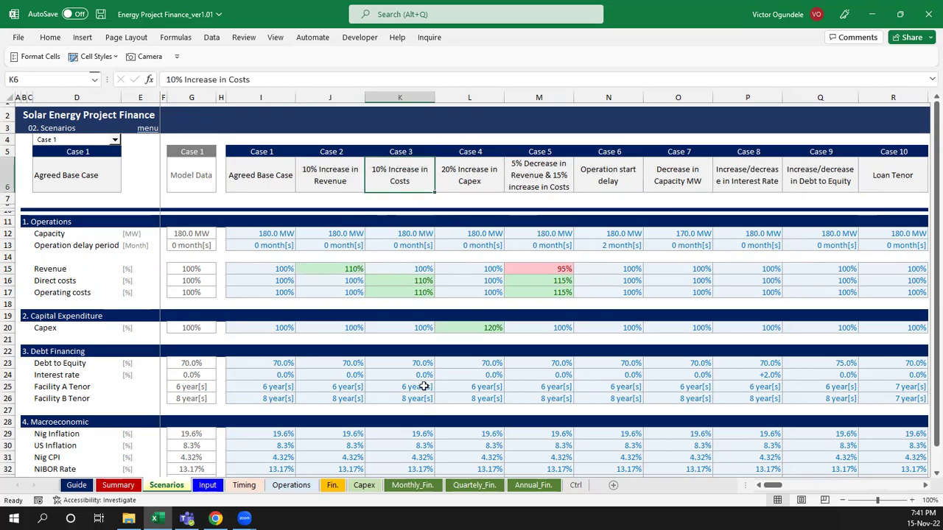
left_click(399, 283)
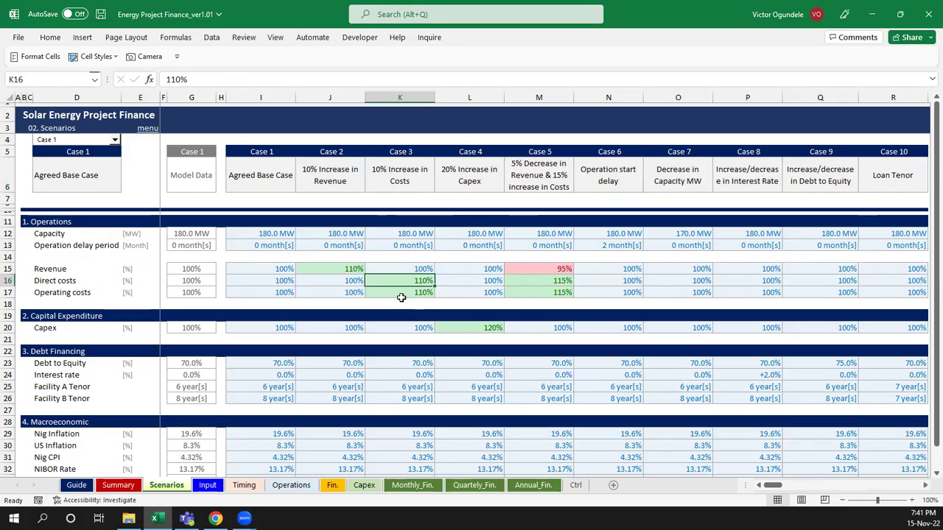
left_click(402, 297)
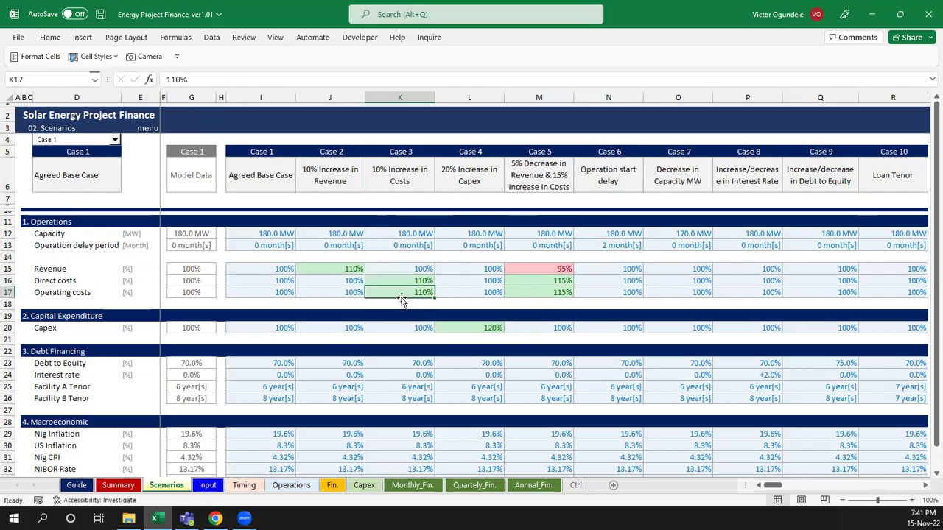
Examine the Case 4 description and its Capex factor, and return to the start of the Scenarios sheet
left_click(478, 174)
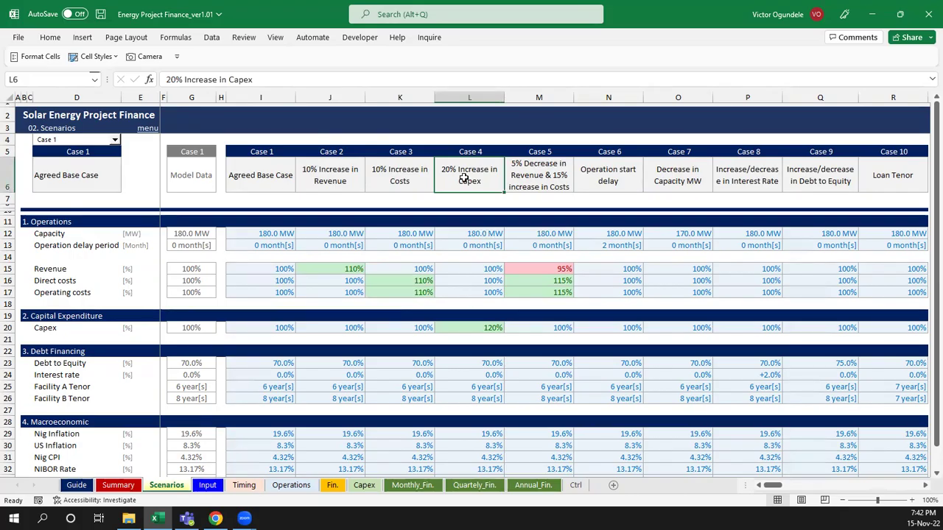
left_click(465, 324)
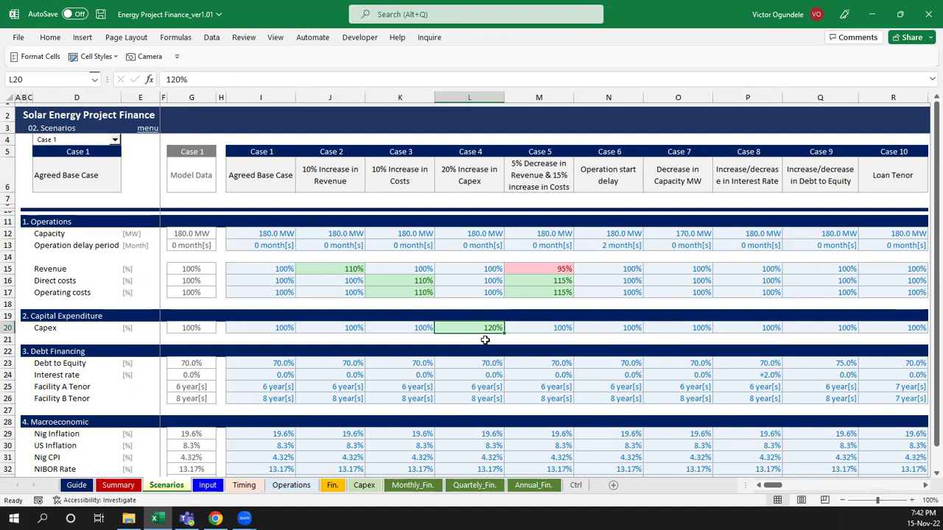
key("ctrl+Home")
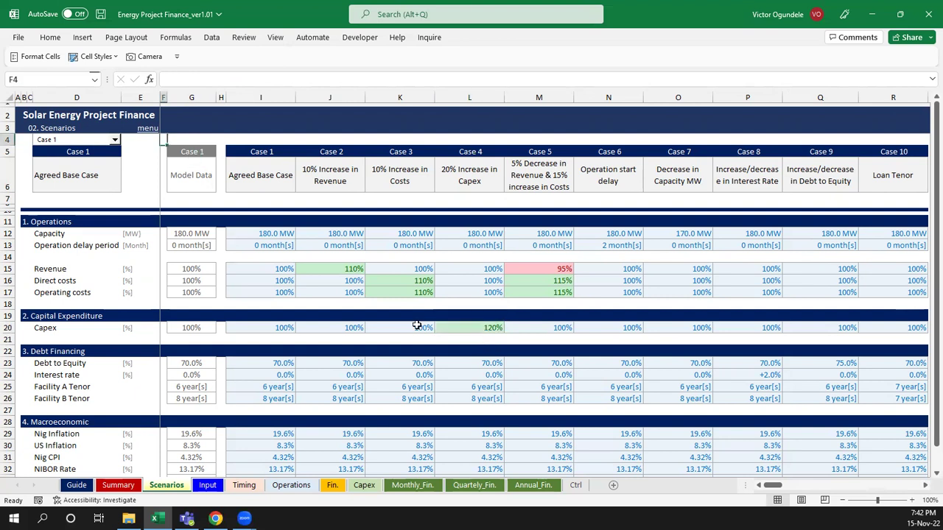
Open the Input sheet and look over the Project Timing assumptions
key("ctrl+Page_Down")
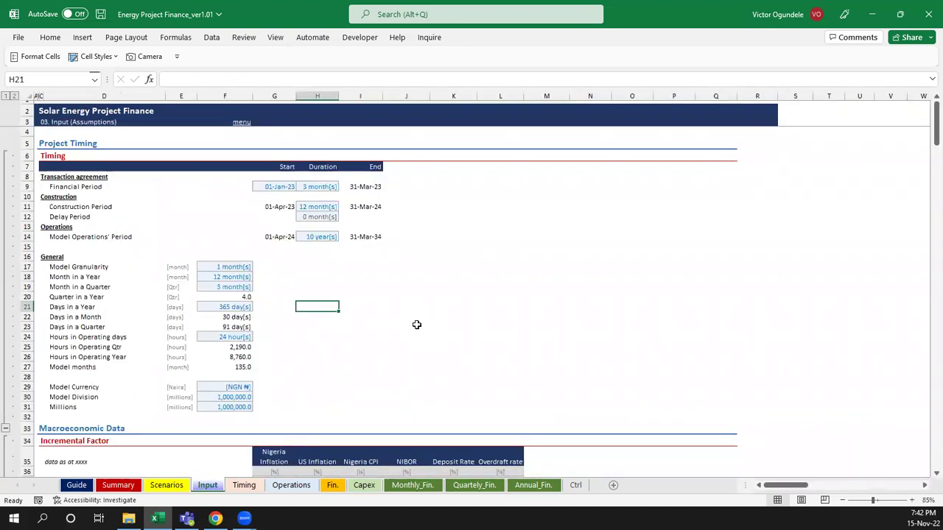
scroll(416, 324, "up", 1)
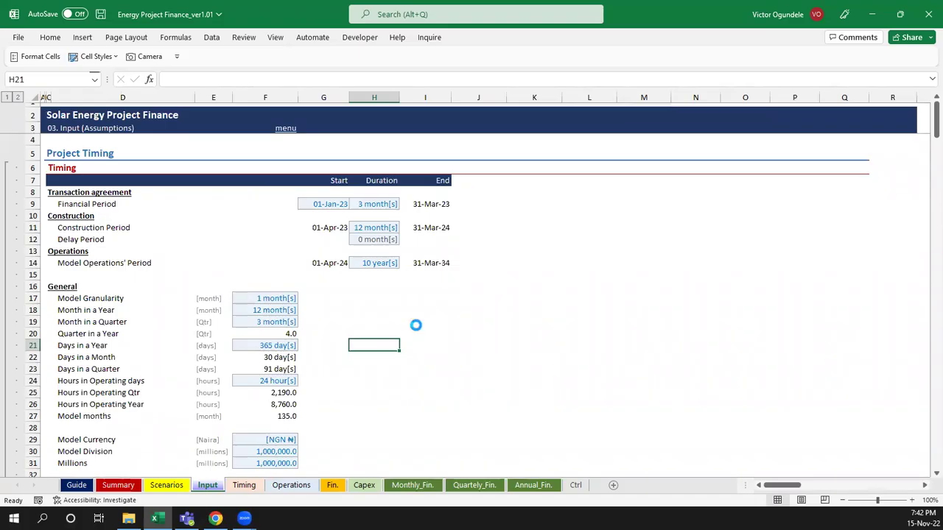
scroll(416, 324, "up", 2)
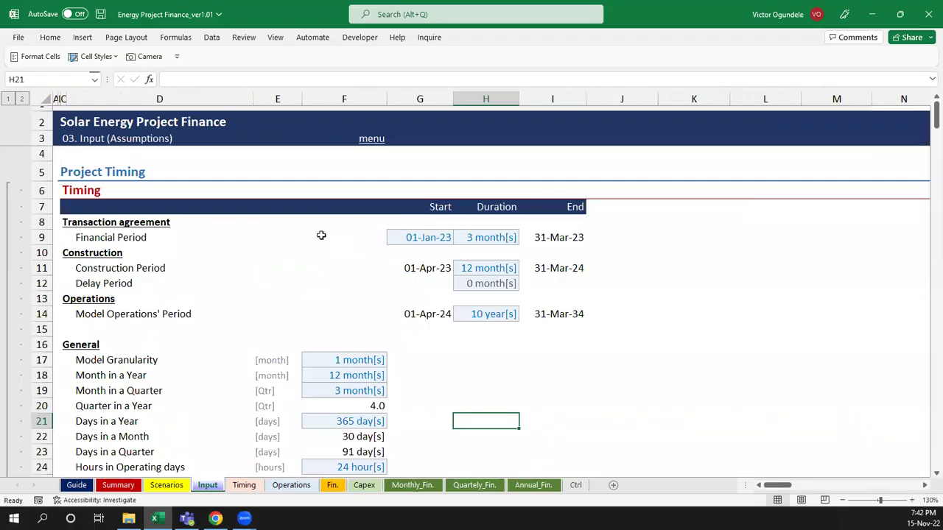
Examine the durations of the Financial Period, Construction Period and Delay Period in the Timing table
left_click(198, 239)
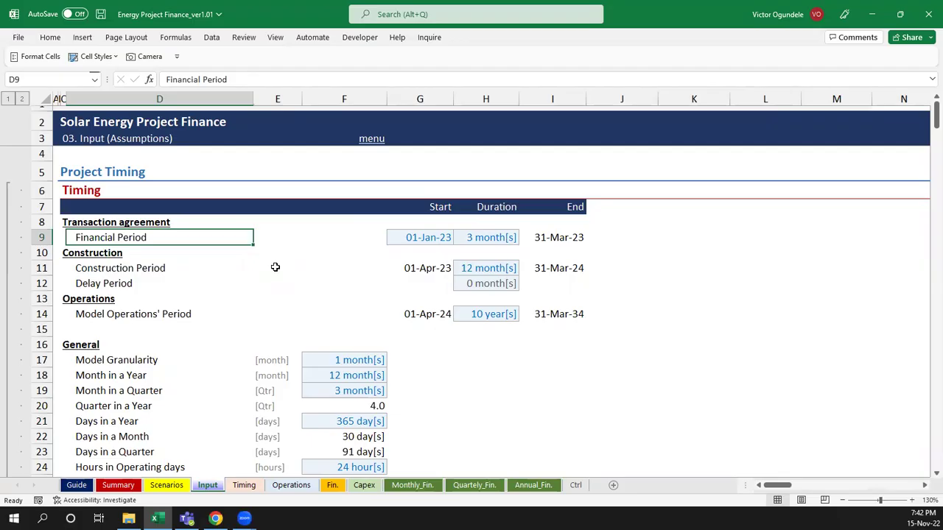
key("Right")
key("Right")
key("Right")
key("Right")
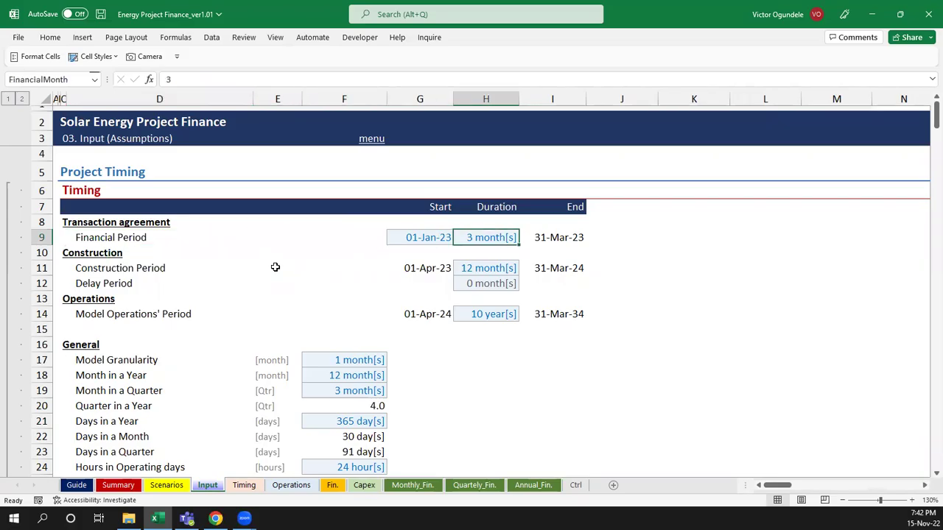
key("Down")
key("Down")
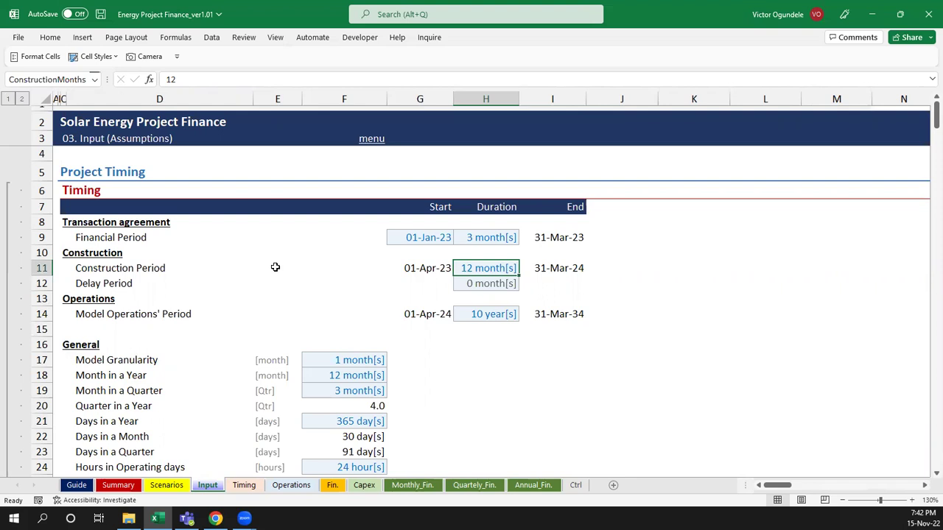
key("Down")
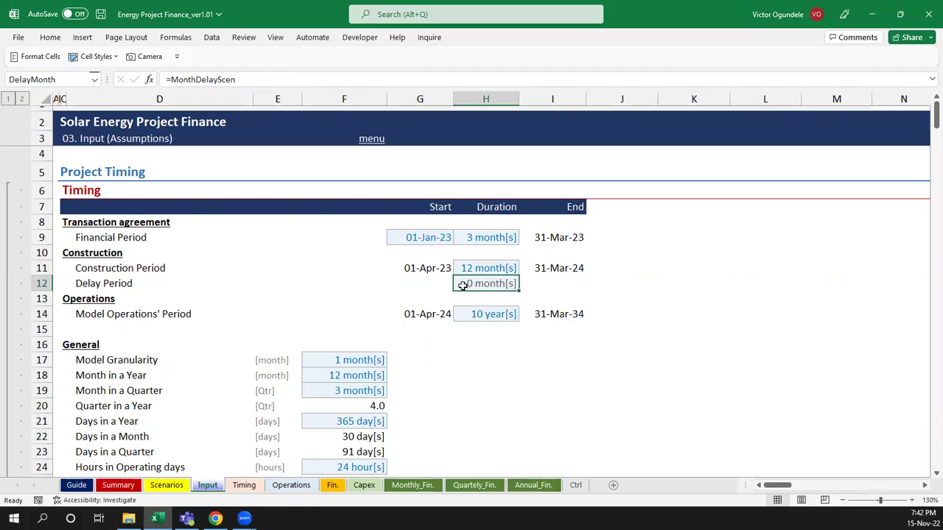
Trace the Delay Period to its source on the Scenarios sheet, check the Case 1 operation delay, and return to the Input sheet
key("ctrl+bracketleft")
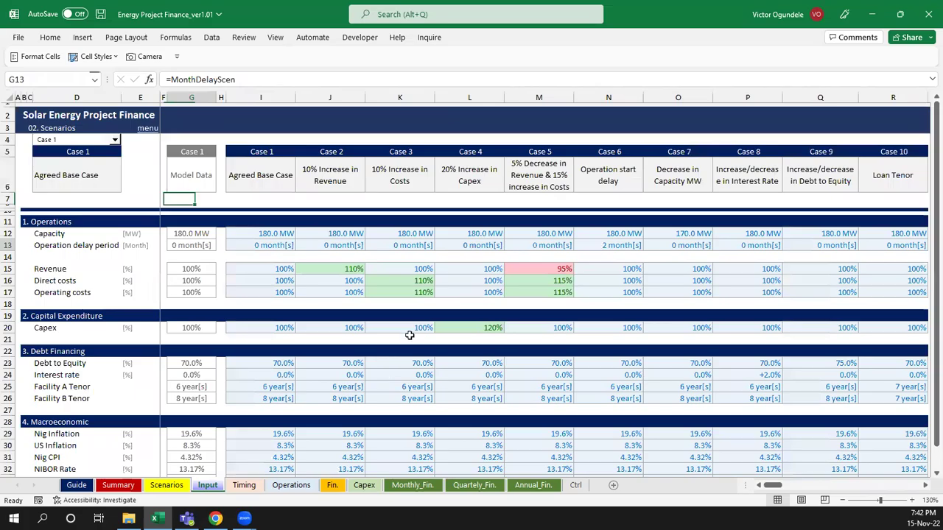
left_click(250, 247)
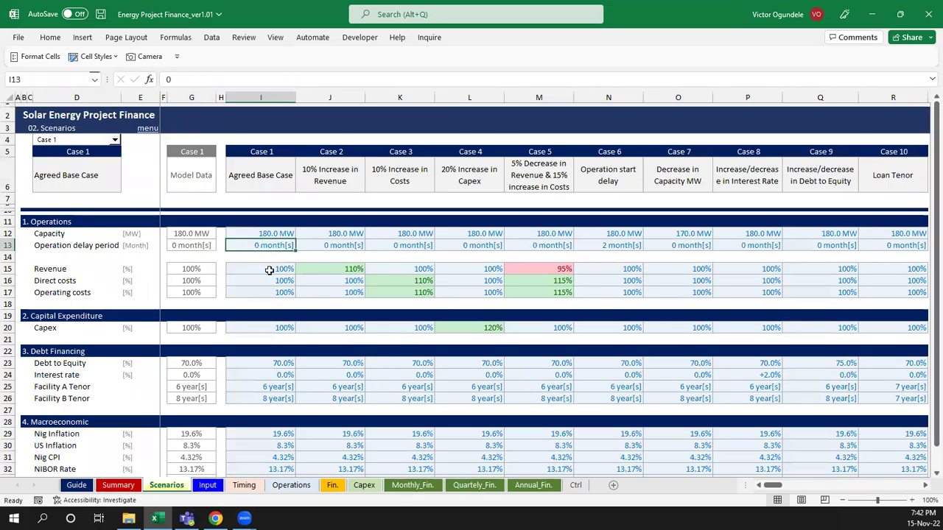
left_click(210, 486)
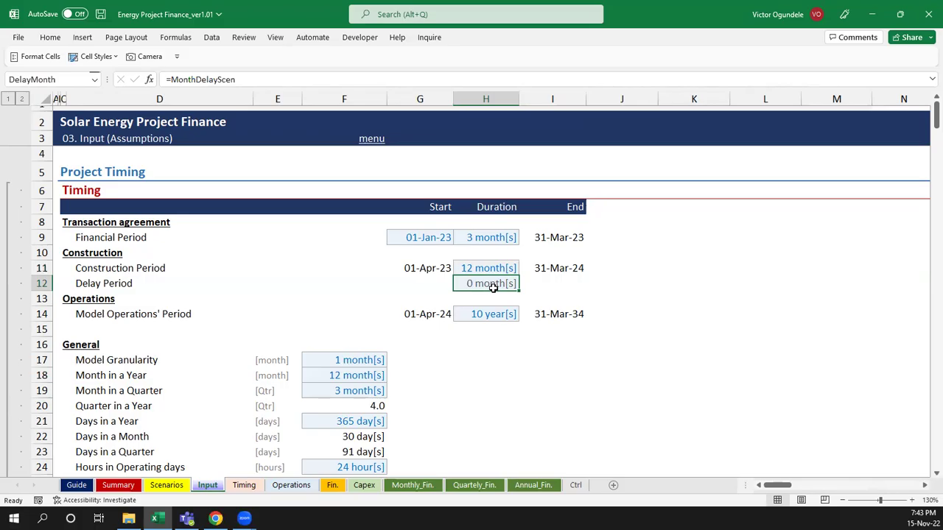
Look over the Operations period and the General timing assumptions down to Hours in Operating Year
key("Down")
key("Down")
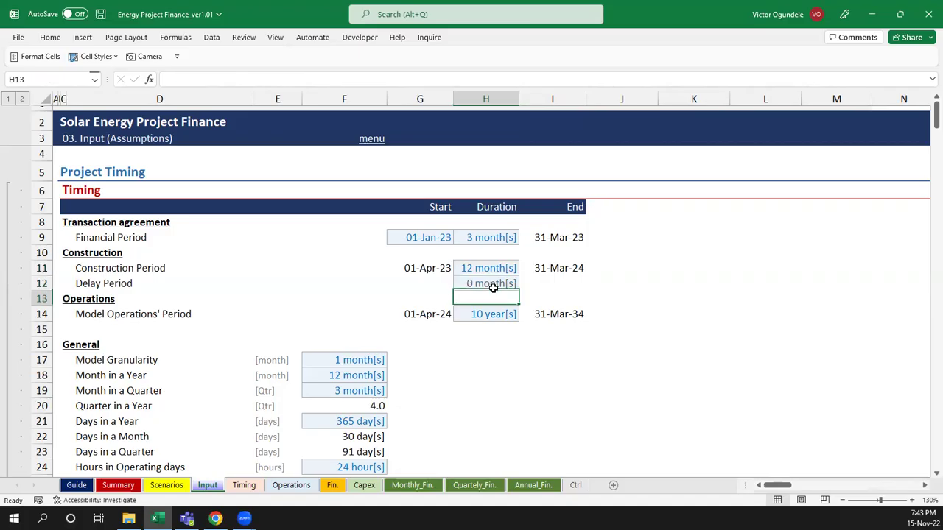
key("Down")
key("Down")
key("Down")
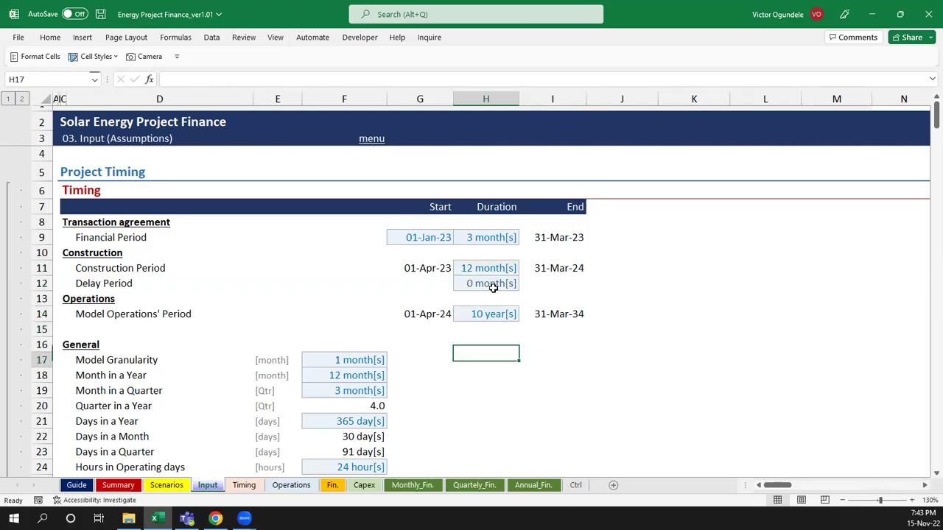
key("Down")
key("Left")
key("Left")
key("Down")
key("Down")
key("Down")
key("Down")
key("Down")
key("Down")
key("Down")
key("Down")
key("Down")
key("Down")
key("Down")
key("Down")
key("Down")
key("Down")
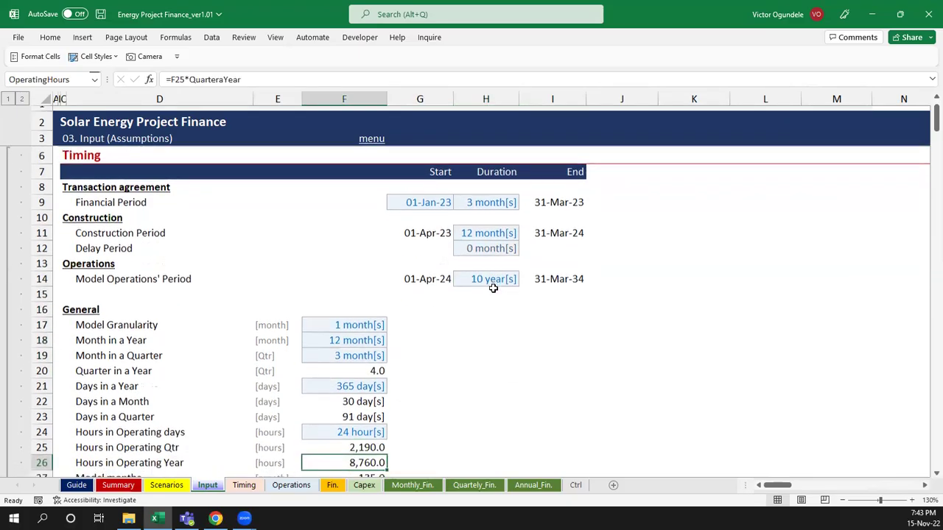
Look over the model currency and division settings and the layout of the Macroeconomic Data section
key("Down")
key("Down")
key("Down")
key("Down")
key("Down")
key("Down")
key("Down")
key("Down")
key("Down")
key("Down")
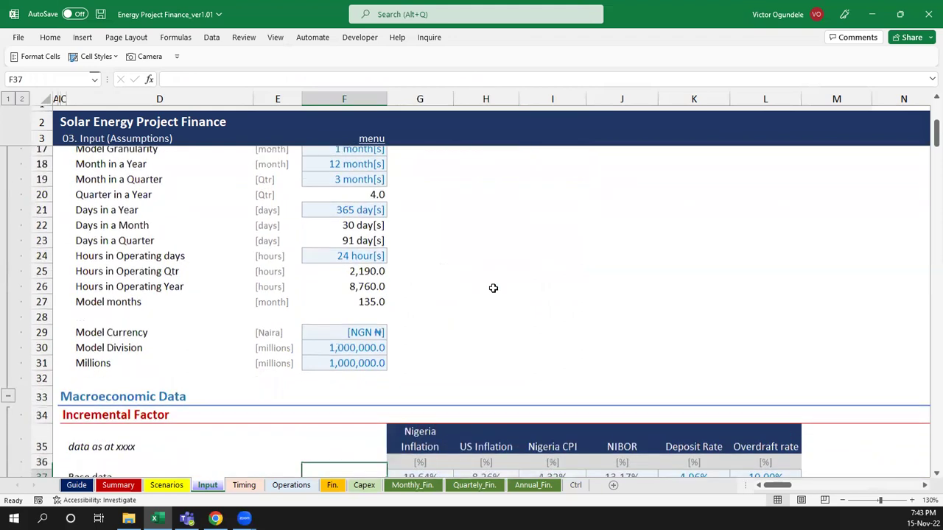
key("Down")
key("Down")
key("Down")
key("Up")
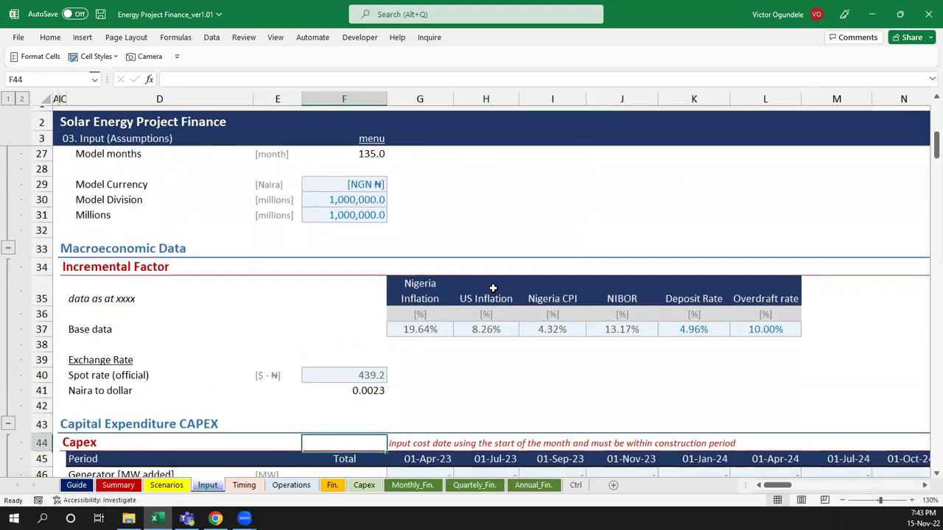
key("Up")
key("Up")
key("Up")
key("Down")
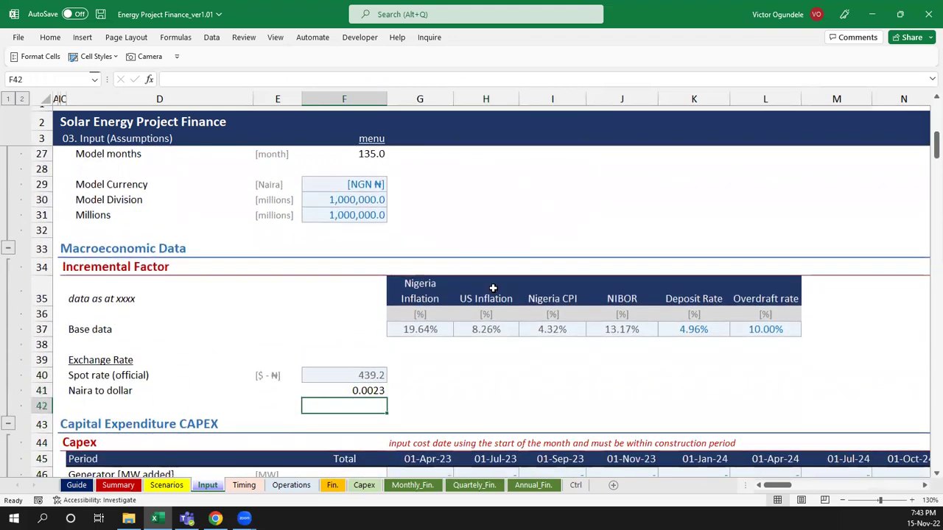
Examine the Incremental Factor base data across Nigeria Inflation, US Inflation, Nigeria CPI, NIBOR, Deposit Rate and Overdraft rate
key("Up")
key("Up")
key("Up")
key("Up")
key("Up")
key("Right")
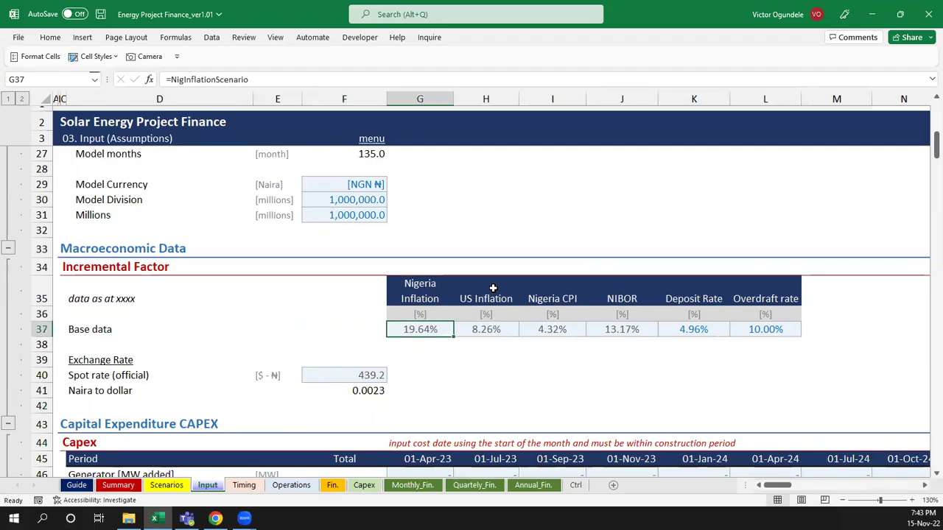
key("Right")
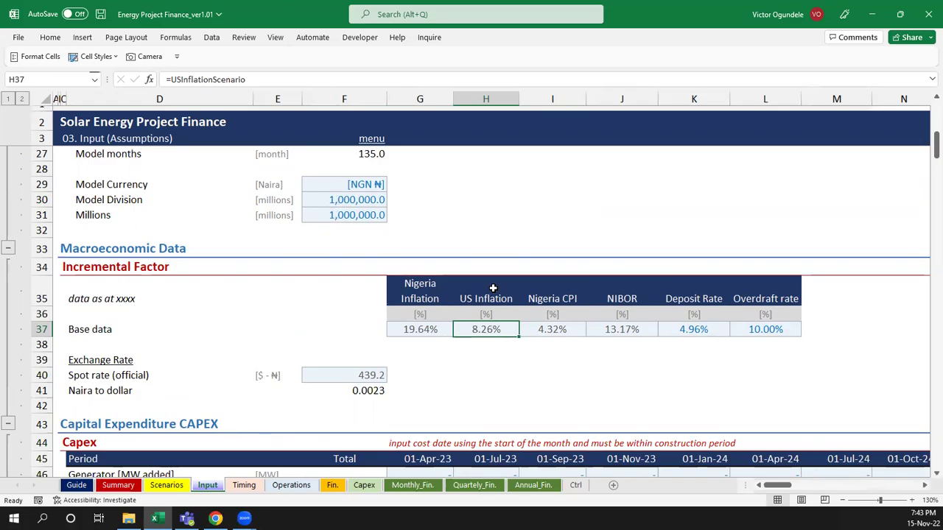
key("Right")
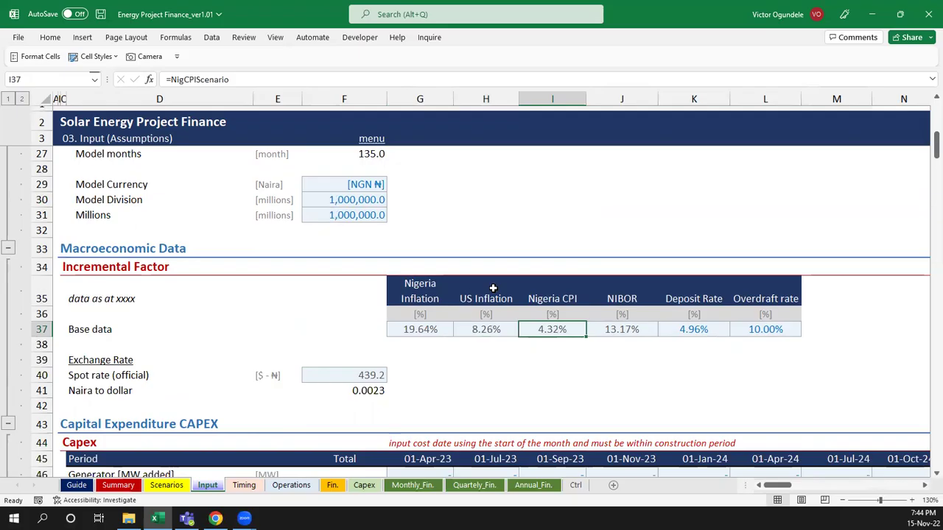
key("Right")
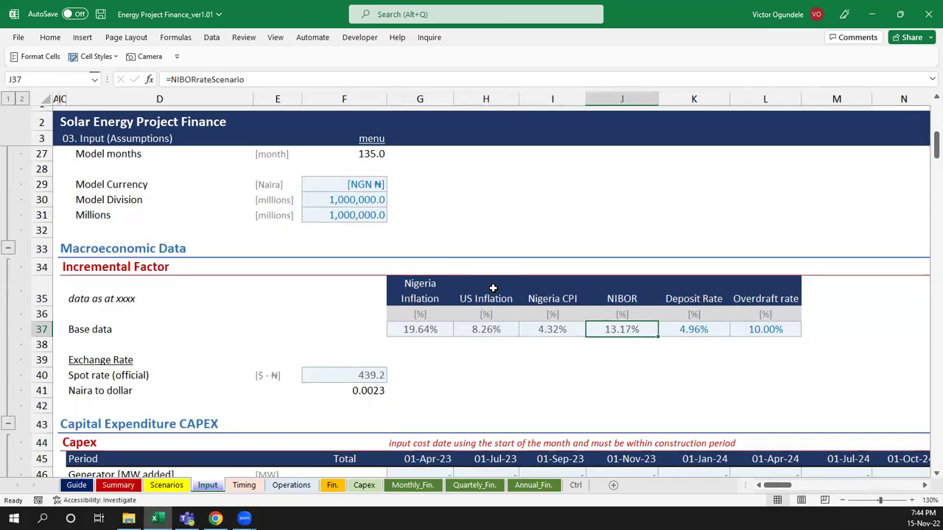
key("Right")
key("Right")
Trace the official spot rate to its source on the Scenarios sheet and inspect the Case 1 exchange spot rate
key("Left")
key("Left")
key("Left")
key("Left")
key("Left")
key("Left")
key("Left")
key("Left")
key("Left")
key("Down")
key("Down")
key("Down")
key("Right")
key("Right")
key("Right")
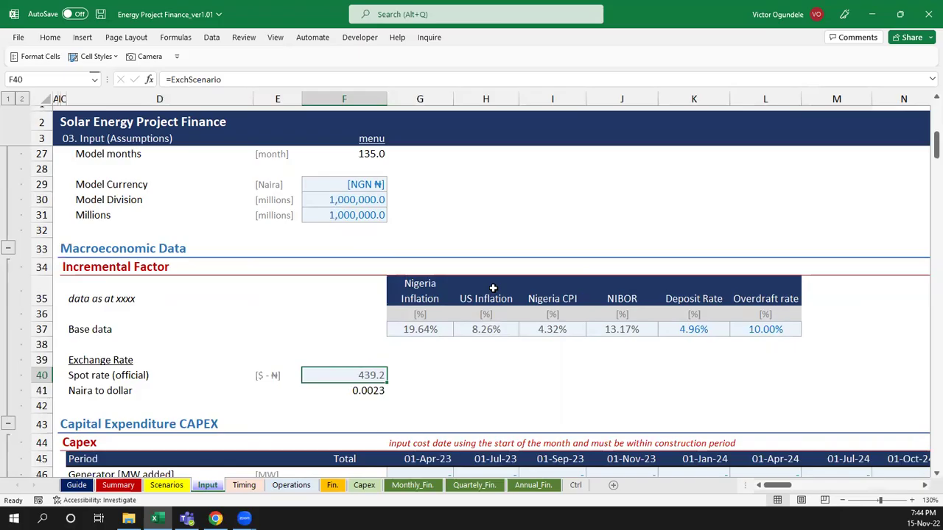
key("ctrl+bracketleft")
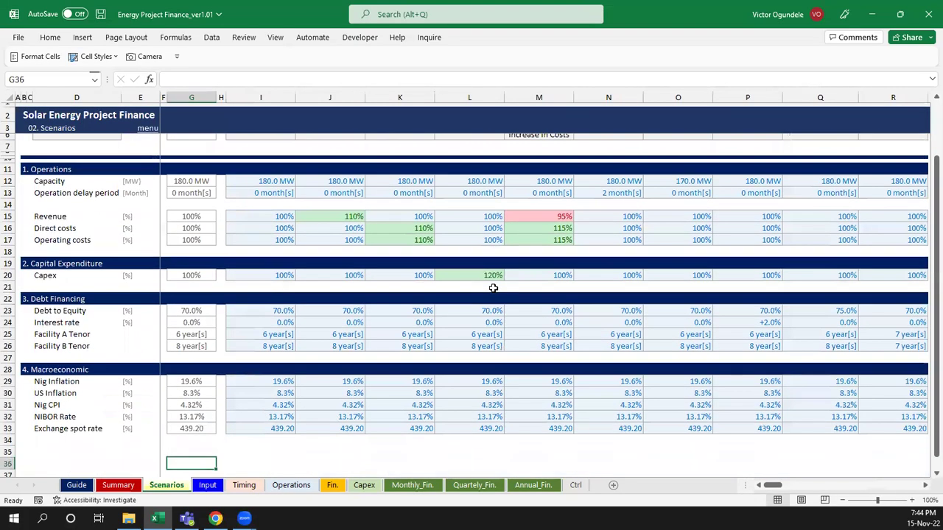
key("Right")
key("Right")
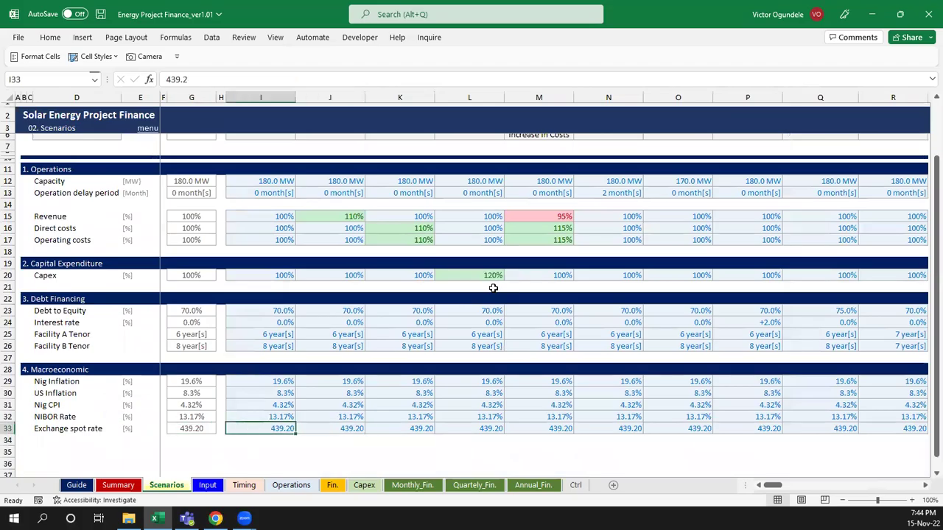
Check the Case 1 macroeconomic rates against the case headings and return to the Exchange Rate section of the Input sheet
scroll(492, 287, "up", 1)
key("Up")
key("Up")
key("Up")
key("Down")
key("Down")
key("Down")
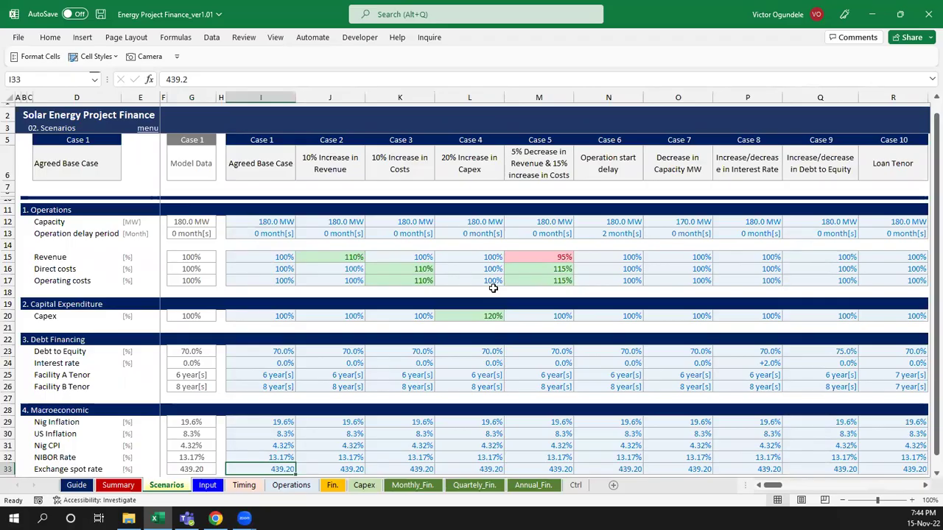
key("ctrl+bracketleft")
key("Down")
key("Down")
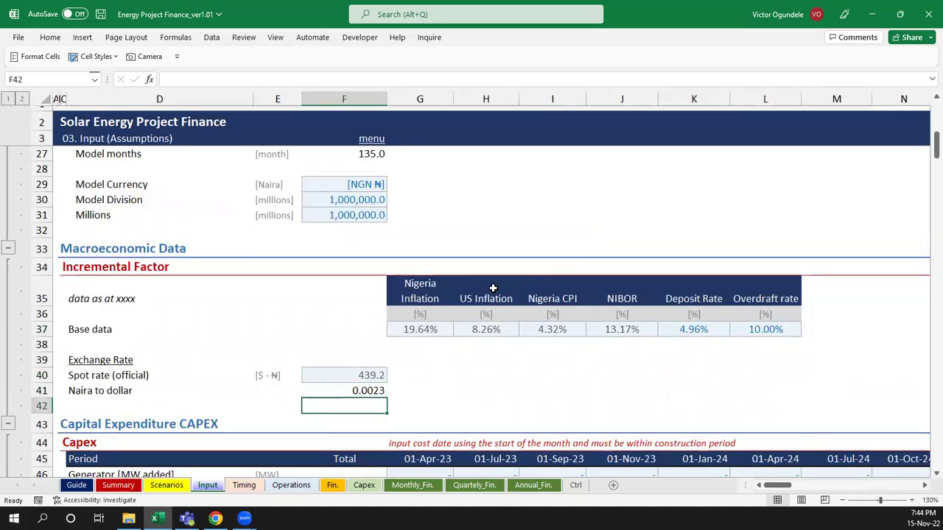
Zoom the Input sheet out to 115% and look over the Capex Cost Outlay and Cost Profile tables
scroll(493, 288, "down", 1, "ctrl")
key("Down")
key("Down")
key("Down")
key("Down")
key("Down")
key("Down")
key("Down")
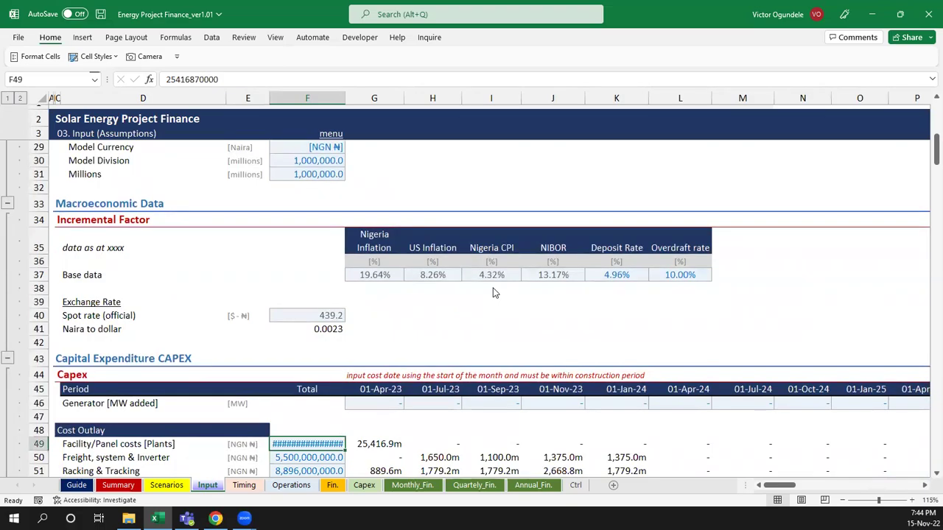
key("Down")
key("Down")
key("Down")
key("Down")
key("Down")
key("Down")
key("Down")
key("Down")
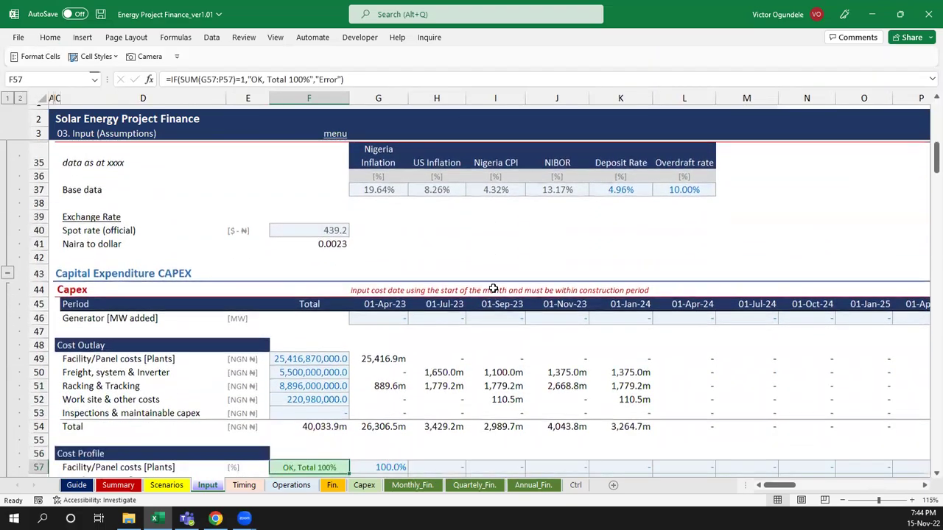
Return to the Generator [MW added] row in the Capex table and examine its entries across the periods
key("Up")
key("Up")
key("Up")
key("Up")
key("Up")
key("Up")
key("Up")
key("Up")
key("Up")
key("Up")
key("Up")
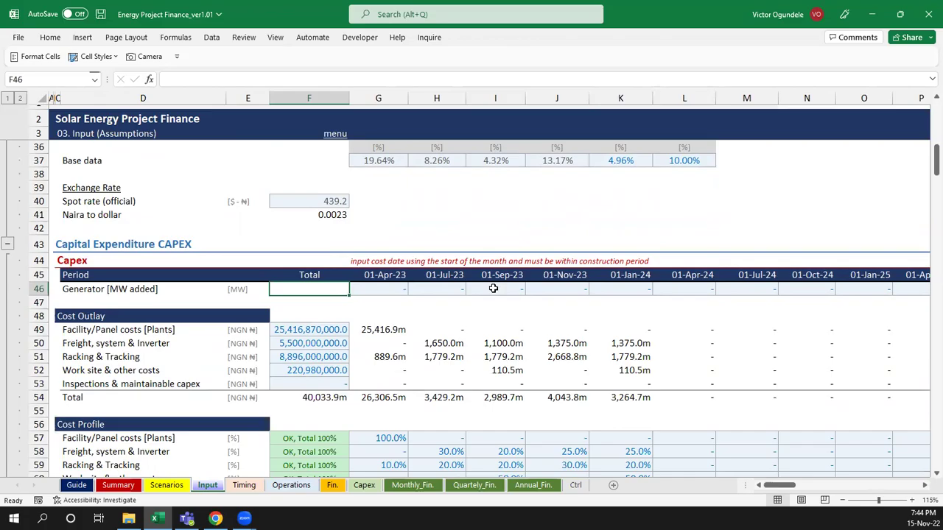
key("Right")
key("Right")
key("Right")
key("Right")
key("Right")
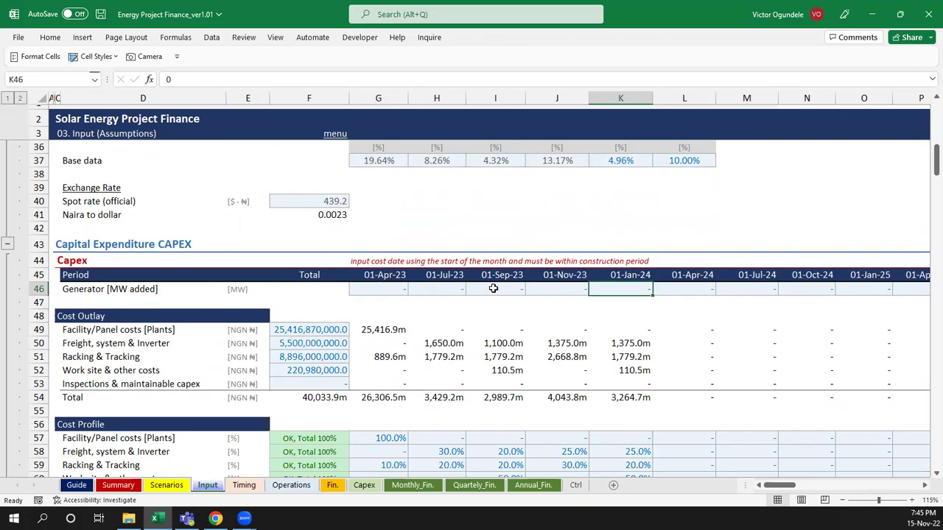
key("Right")
key("Right")
Examine the Capex Period date headings and their formulas, ending at the construction start date
key("Left")
key("Up")
key("Left")
key("Left")
key("Left")
key("Right")
key("Right")
key("Right")
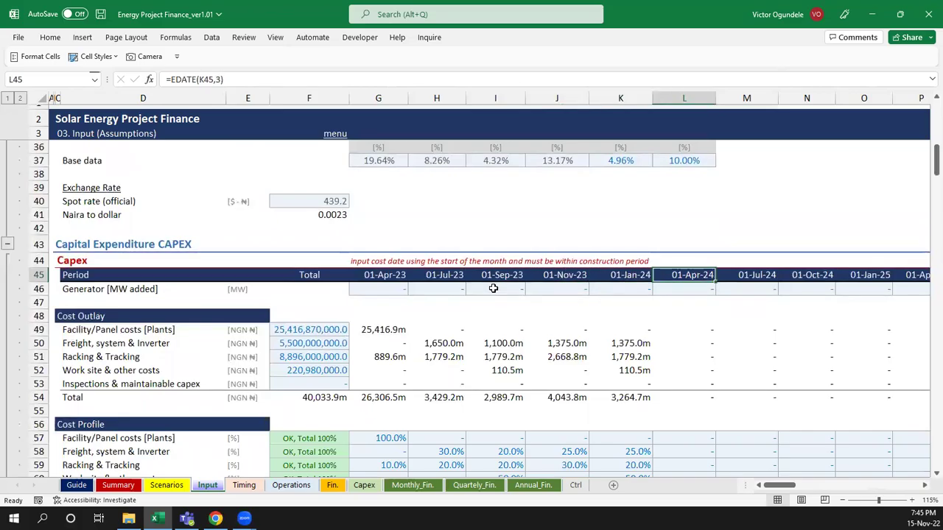
key("Right")
key("Right")
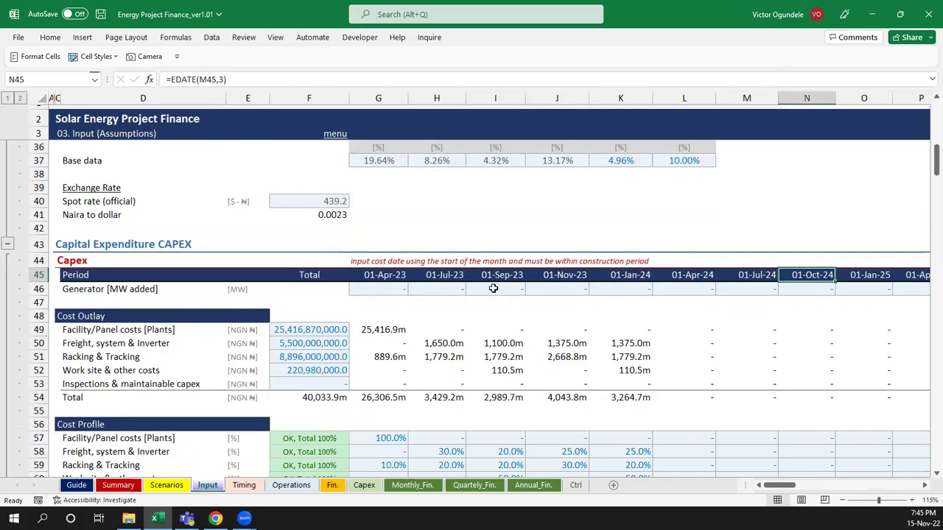
key("Left")
key("Left")
key("Left")
key("Left")
key("Left")
key("Left")
key("Left")
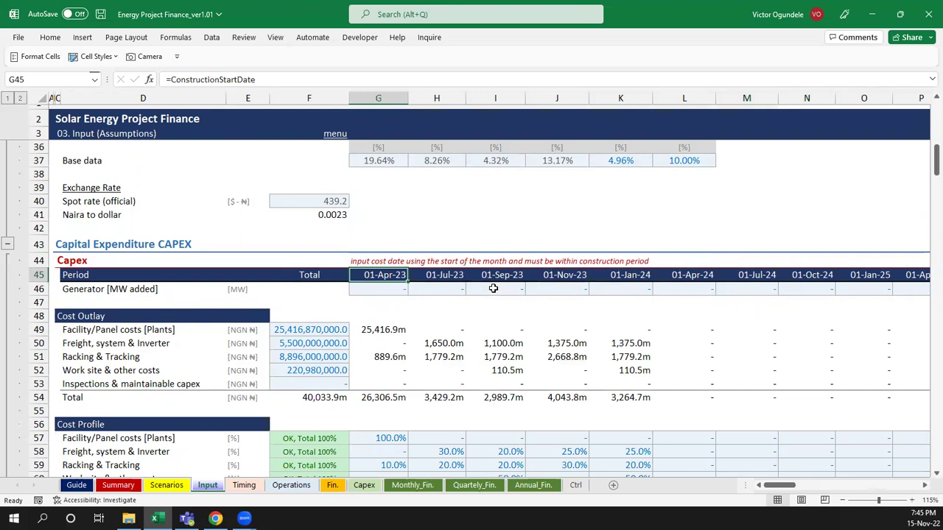
key("Right")
key("Right")
key("Right")
key("Left")
key("Left")
key("Left")
Examine the Cost Outlay entries in the 01-Apr-23 column, including the Facility/Panel costs formula
key("Down")
key("Down")
key("Down")
key("Down")
key("Down")
key("Down")
key("Down")
key("Down")
key("Down")
key("Down")
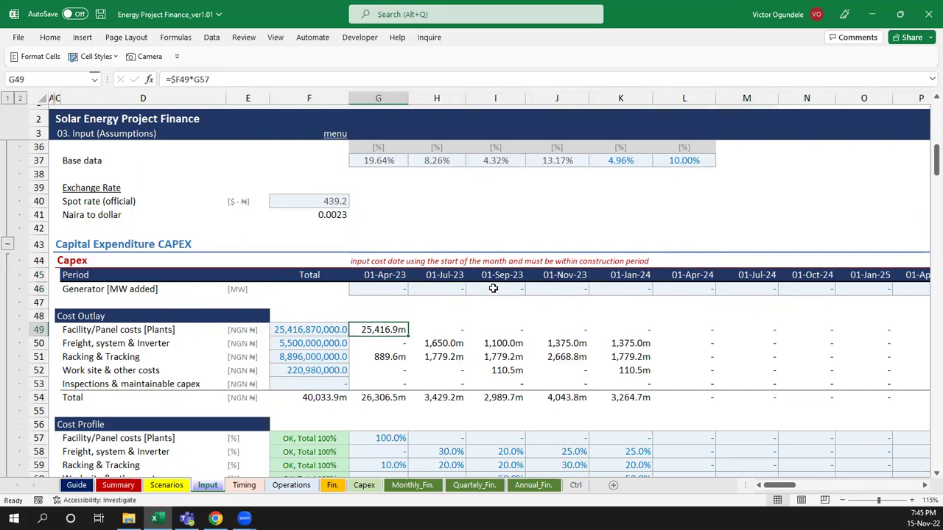
Compare the Cost Outlay entries in the 01-Apr-23 column with the Cost Profile percentages beneath them
key("Down")
key("Down")
key("Down")
key("Down")
key("Down")
key("Down")
key("Down")
key("Down")
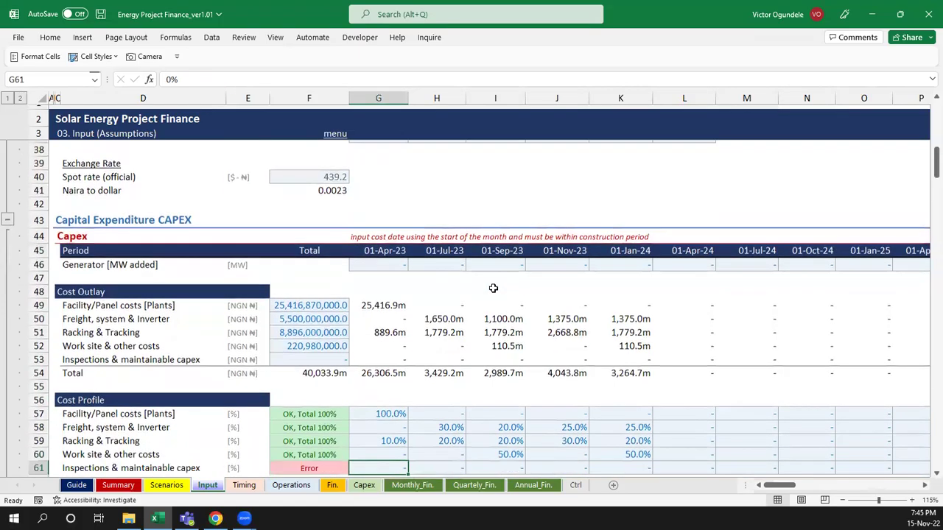
key("Up")
key("Up")
key("Up")
key("Up")
key("Up")
key("Up")
key("Up")
key("Up")
key("Up")
key("Up")
key("Up")
key("Up")
key("Up")
key("Up")
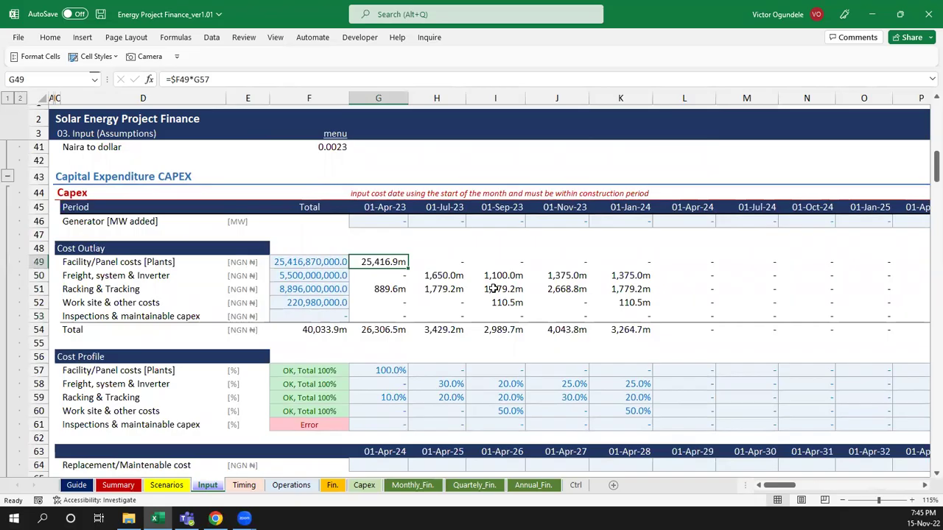
Review the Cost Outlay Total inputs and select them from Facility/Panel costs through Inspections & maintainable capex
key("Left")
key("Down")
key("Down")
key("Down")
key("Down")
key("Up")
key("Up")
key("Up")
key("Up")
key("shift+Down")
key("shift+Down")
key("shift+Down")
key("shift+Down")
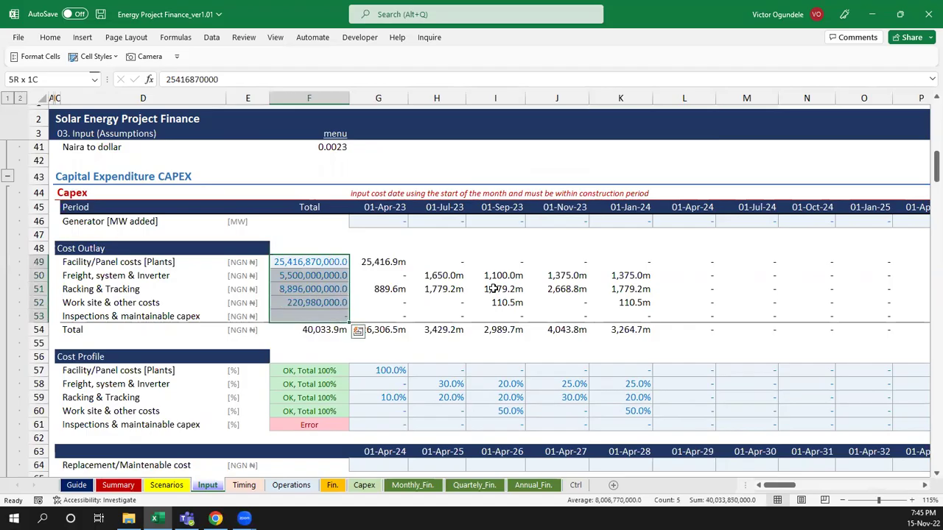
Inspect the Cost Profile total-check formulas, ending at the Facility/Panel costs percentage for 01-Apr-23
key("Down")
key("Down")
key("Down")
key("Down")
key("Down")
key("Down")
key("Down")
key("Down")
key("Down")
key("Down")
key("Down")
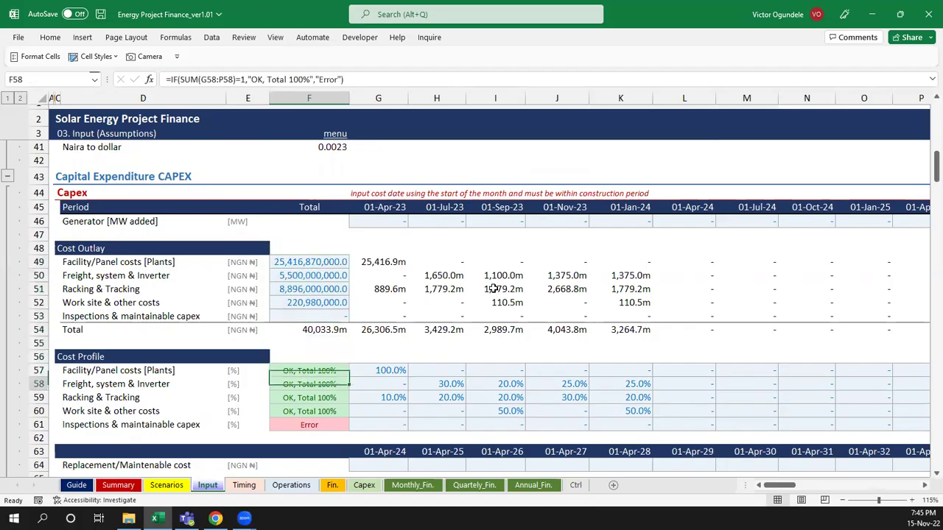
key("Up")
key("Up")
key("Up")
key("Up")
key("Right")
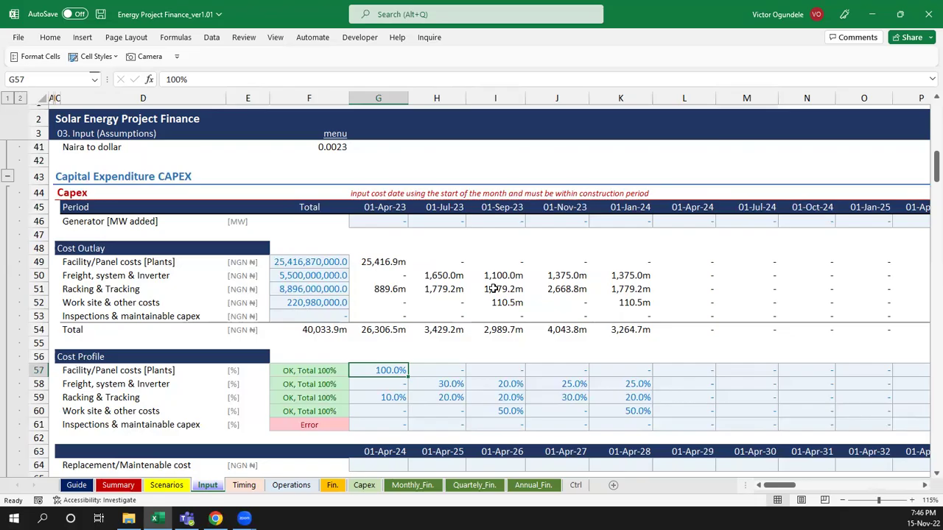
Go through the 01-Apr-23 Cost Profile percentages of every cost item and return to Facility/Panel costs
key("Down")
key("Down")
key("Down")
key("Down")
key("Down")
key("Down")
key("Up")
key("Up")
key("Up")
key("Up")
key("Up")
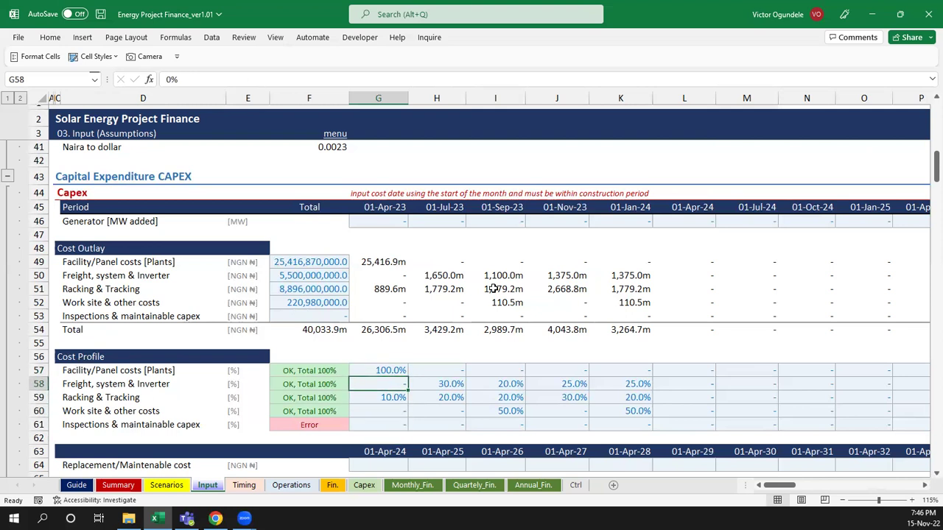
key("Up")
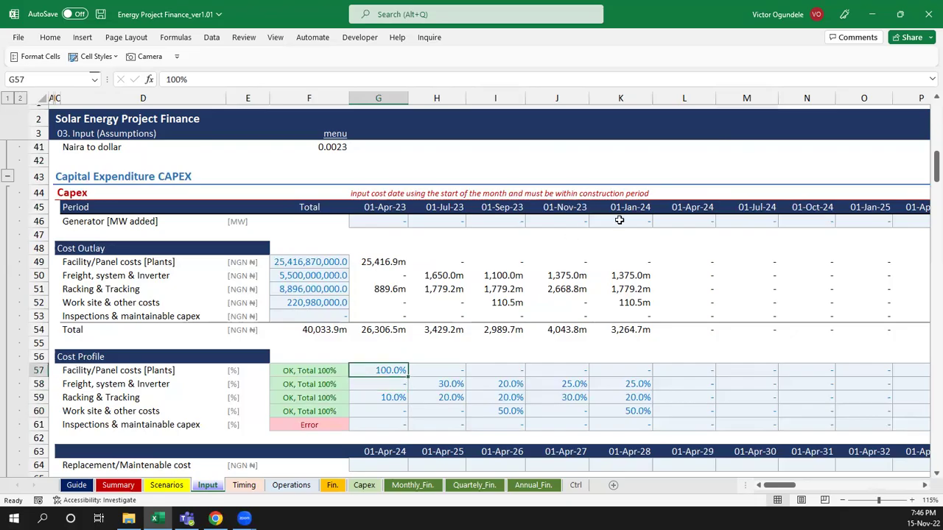
Trace the Capex Period date formulas from the construction start date across the following EDATE headings and back
left_click(369, 207)
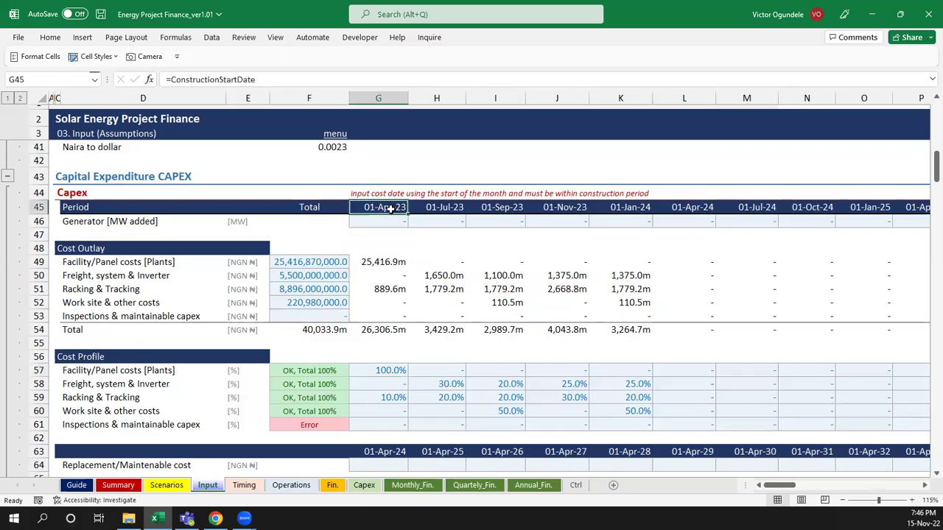
left_click(451, 207)
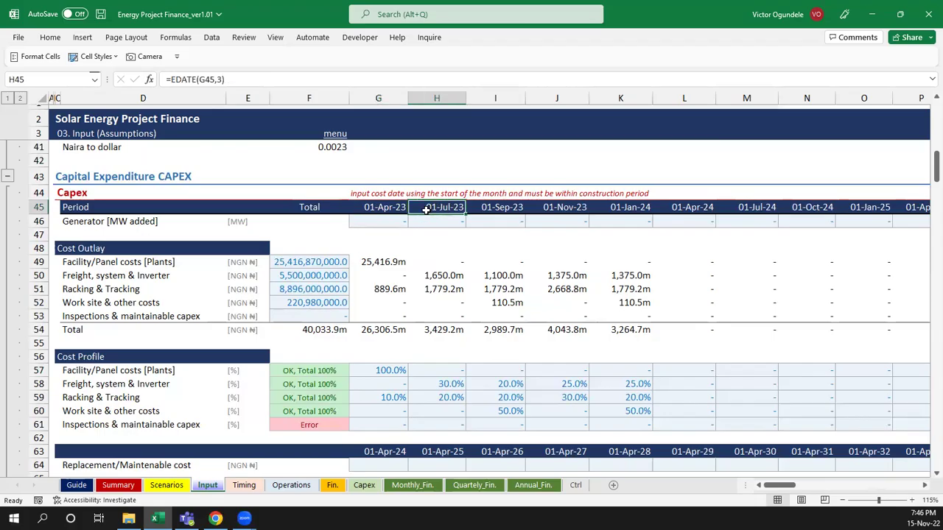
left_click(401, 207)
key("Right")
key("Right")
key("Right")
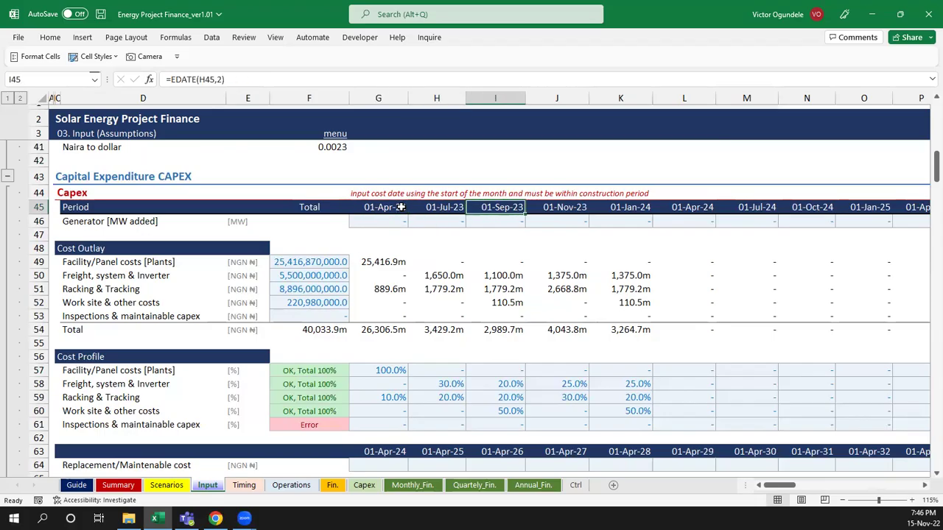
key("Left")
key("Left")
key("Left")
key("Right")
key("Right")
key("Right")
key("Right")
key("Left")
key("Left")
key("Left")
key("Left")
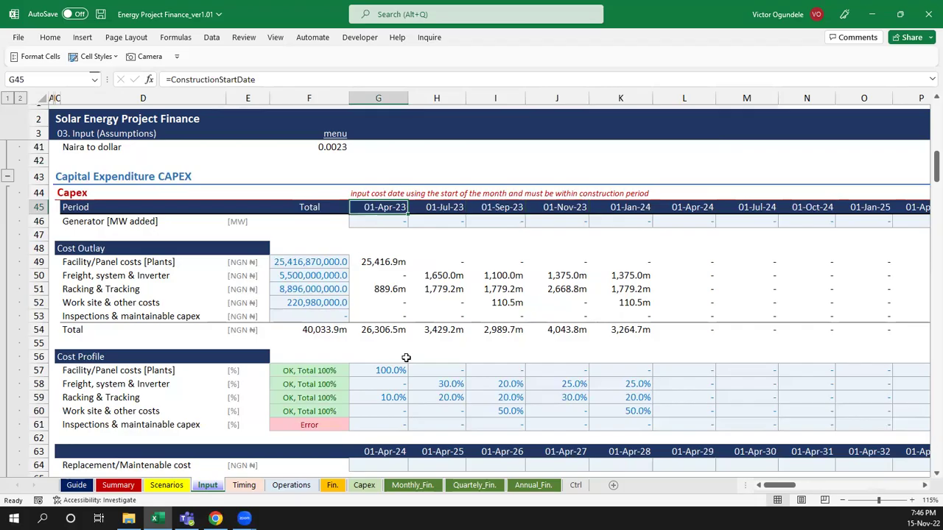
Examine the Cost Profile percentages for Facility/Panel costs and Freight, system & Inverter through 01-Jan-24
left_click(386, 369)
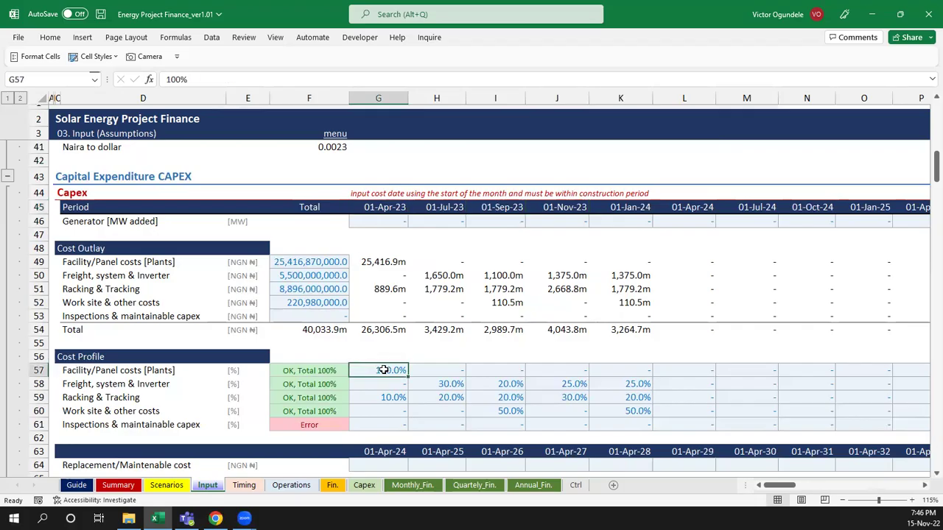
left_click(91, 384)
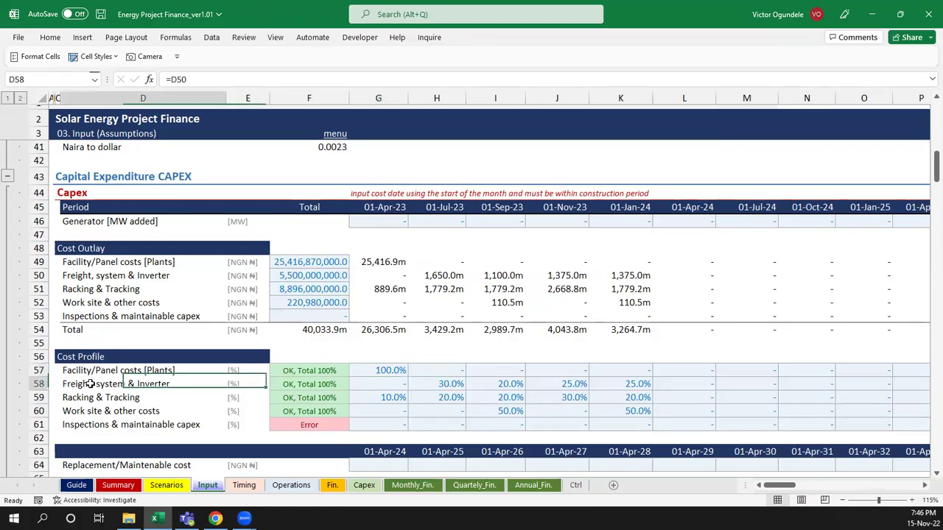
left_click(385, 385)
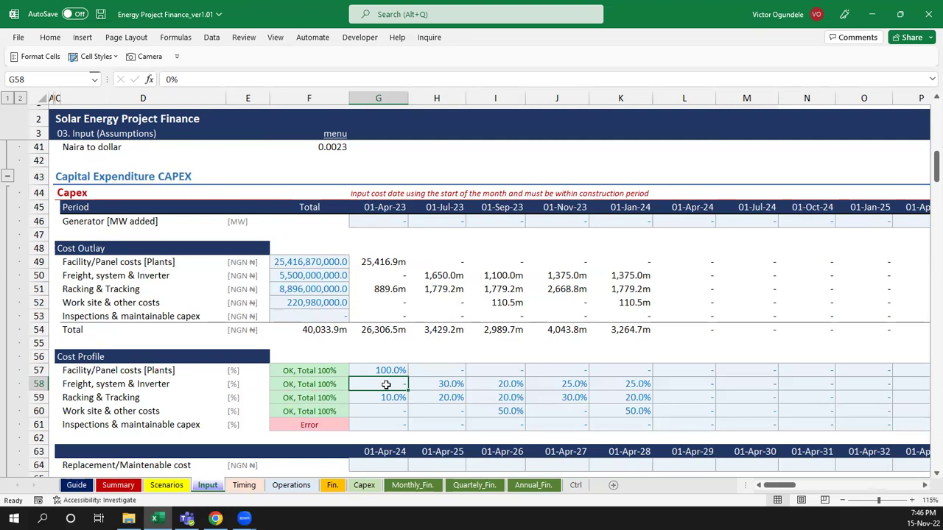
key("Right")
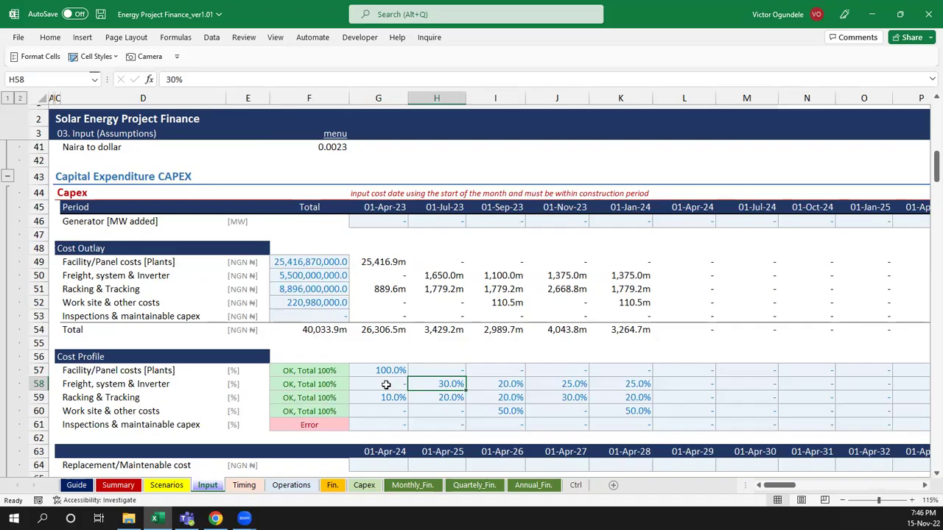
key("Right")
key("Right")
key("Right")
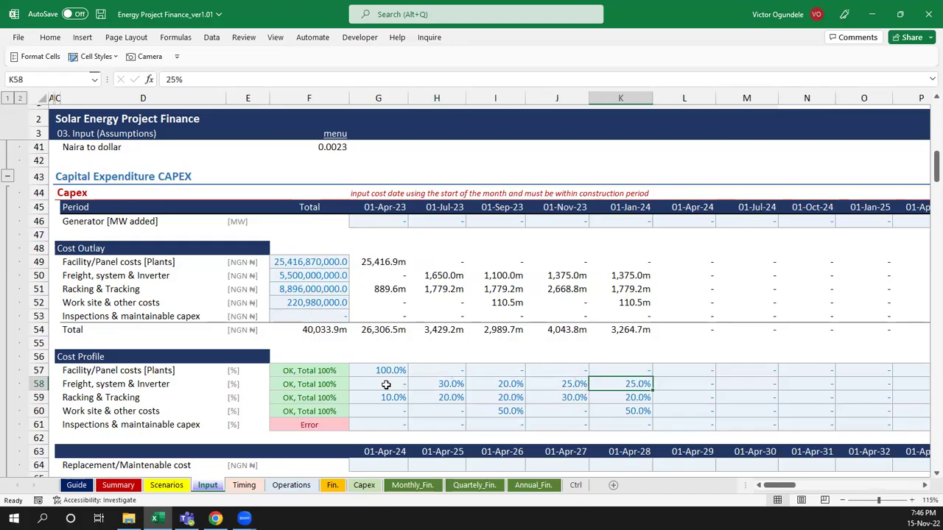
Examine the 100% check formulas beside Freight, Racking & Tracking and Work site costs in the Cost Profile
key("Left")
key("Left")
key("Left")
key("Left")
key("Left")
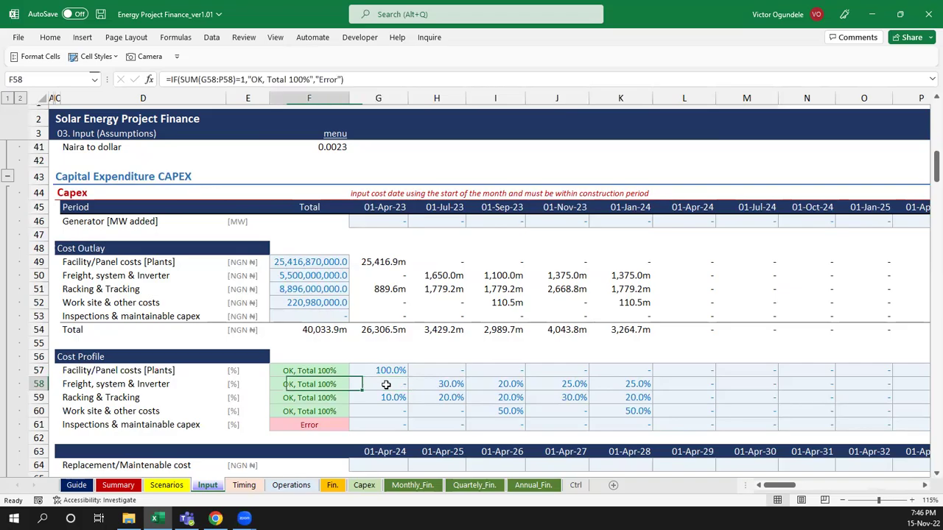
key("Down")
key("Down")
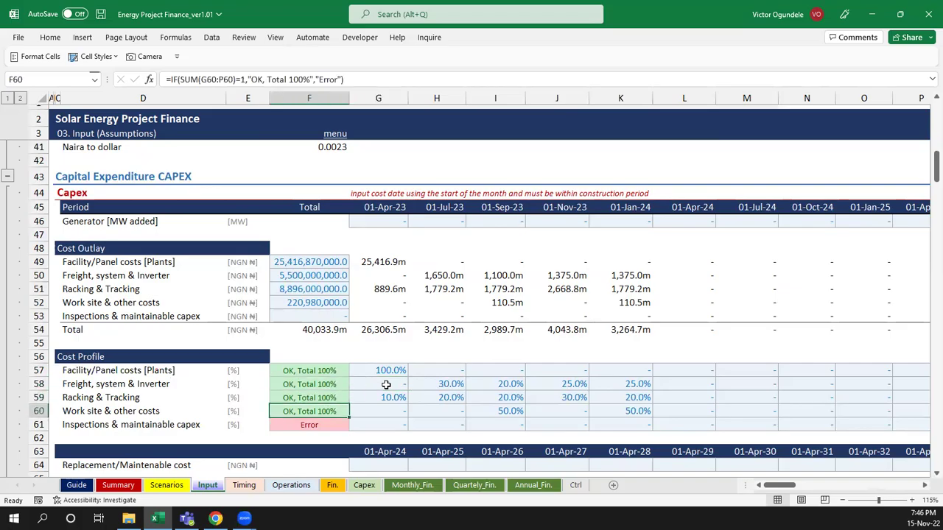
key("Up")
key("Up")
key("Up")
key("Up")
key("Up")
key("Up")
key("Up")
key("Up")
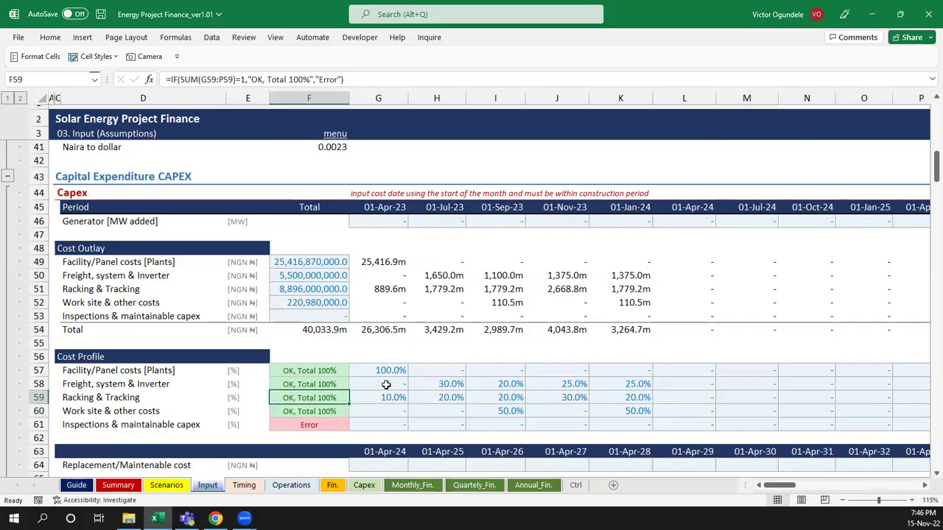
Select the Cost Profile percentages from 01-Apr-23 to 01-Jan-24 for all five items and relate them to Cost Outlay
left_click_drag(383, 371, 606, 424)
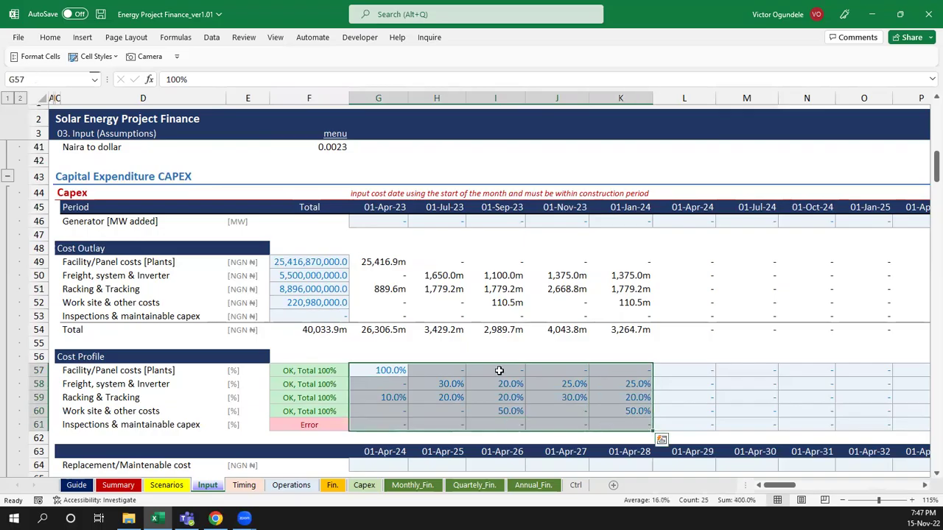
left_click(396, 287)
left_click(388, 414)
Examine the Replacement/Maintenable cost row and its yearly entries below the Cost Profile
key("Down")
key("Down")
key("Down")
key("Down")
key("Down")
key("Down")
key("Down")
key("Down")
key("Down")
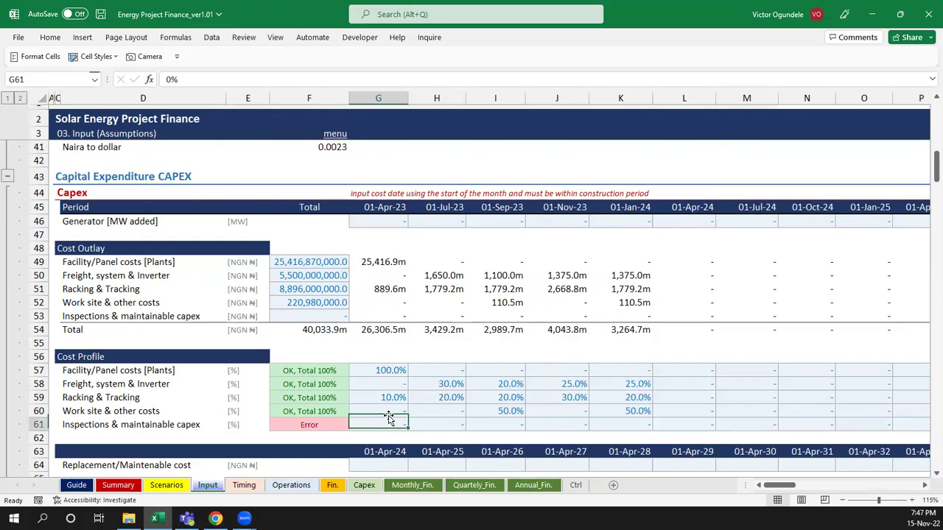
key("Up")
key("Up")
key("Up")
key("Up")
key("Up")
key("Up")
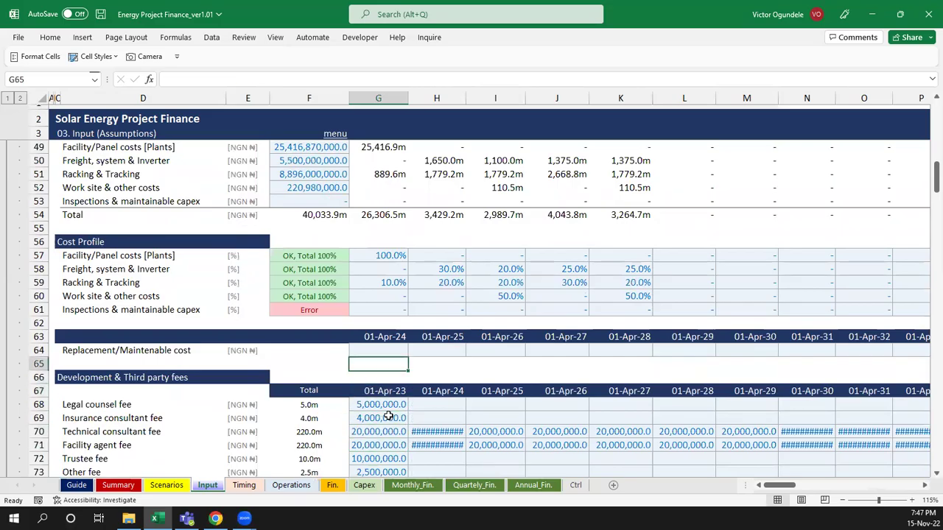
key("Down")
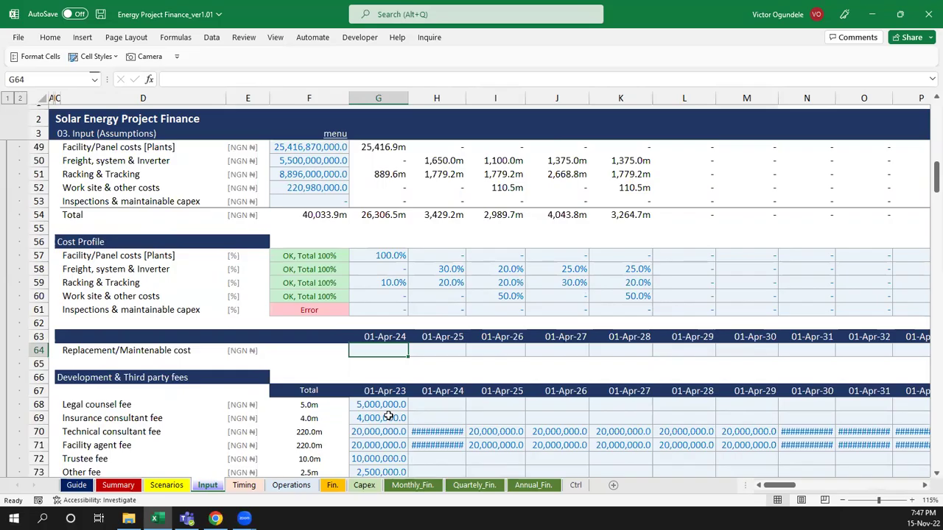
key("Right")
key("Right")
key("Left")
key("Left")
key("Right")
key("Right")
key("Left")
key("Up")
key("Left")
Look over the Development & Third party fees table, from Legal counsel fee to Other fee, and return to its upper rows
key("Down")
key("Down")
key("Down")
key("Down")
key("Down")
key("Down")
key("Down")
key("Down")
key("Down")
key("Down")
key("Down")
key("Down")
key("Down")
key("Down")
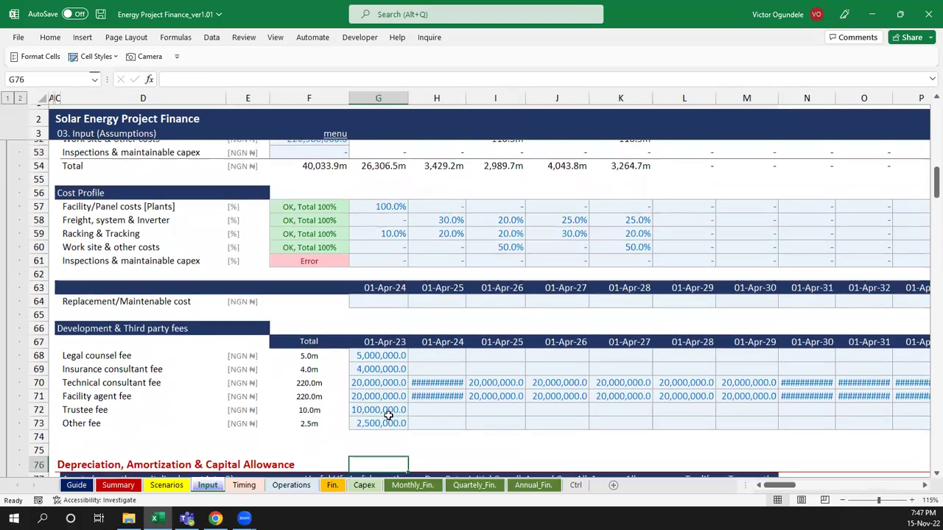
key("Up")
key("Up")
key("Up")
key("Up")
key("Up")
key("Up")
key("Up")
key("Up")
key("Up")
Autofit the 01-Apr-24 column to the Technical consultant and Facility agent fee values
key("Right")
key("Down")
key("Down")
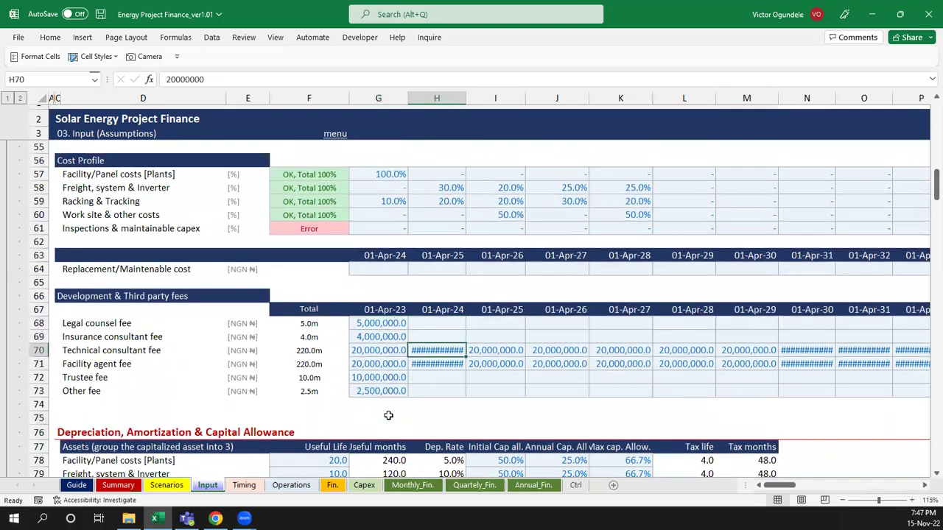
key("shift+Down")
key("alt+h")
key("o")
key("i")
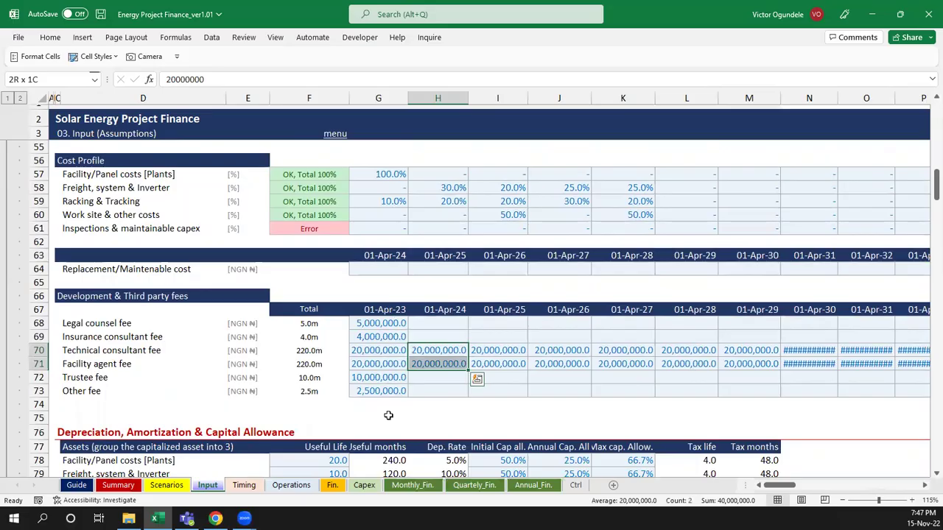
Examine the Technical consultant fee total and the 01-Apr-23 amounts of the other Development & Third party fees
key("Left")
key("Left")
key("Left")
key("Left")
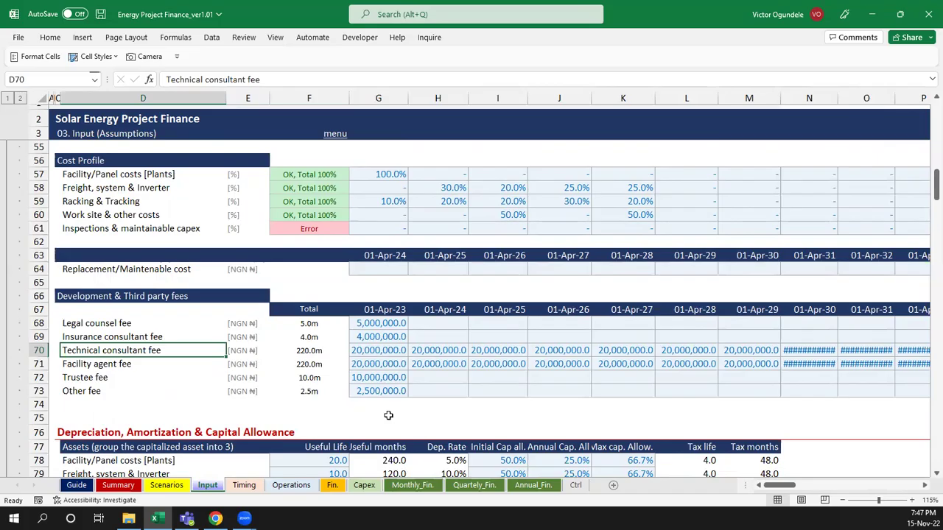
key("Right")
key("Right")
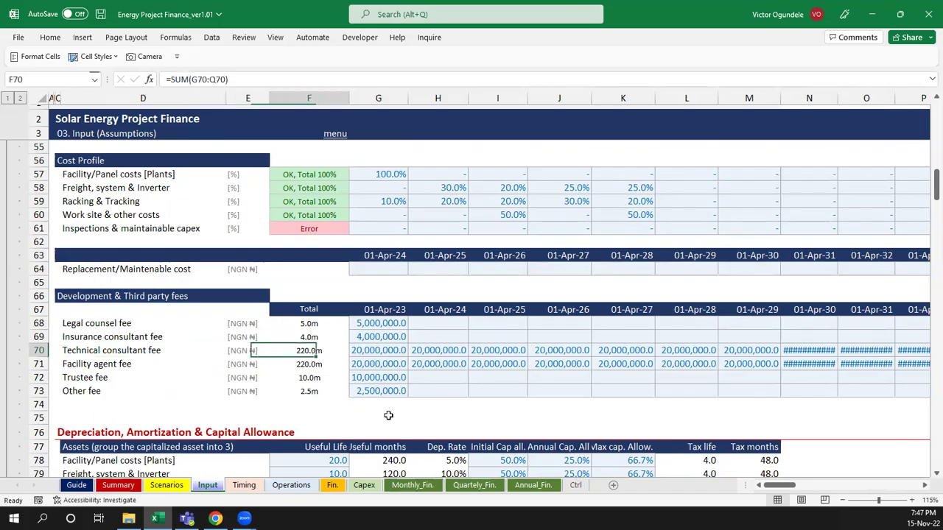
key("Right")
key("Up")
key("Up")
key("Down")
key("Down")
key("Down")
key("Down")
key("Down")
key("Up")
key("Up")
key("Up")
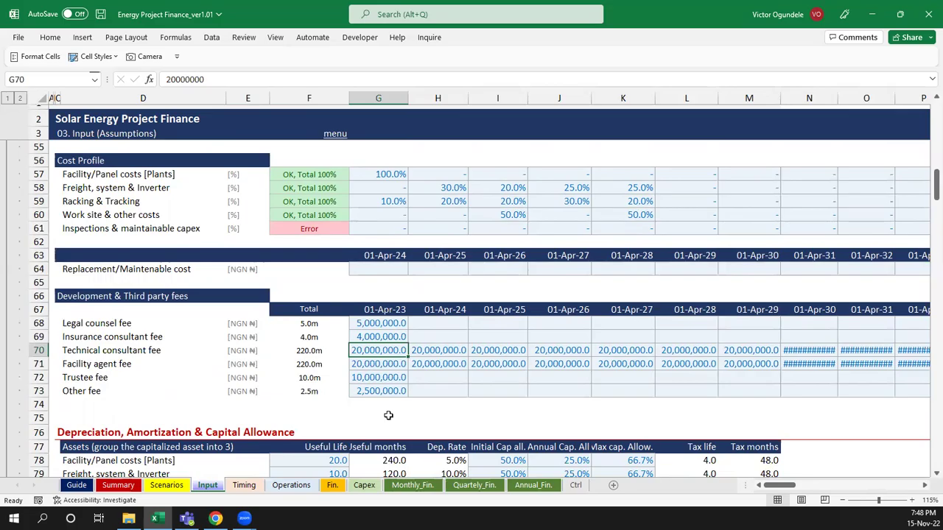
Compare the 01-Apr-23 and 01-Apr-24 entries of the Technical consultant and Facility agent fees, and check the first date header
key("Right")
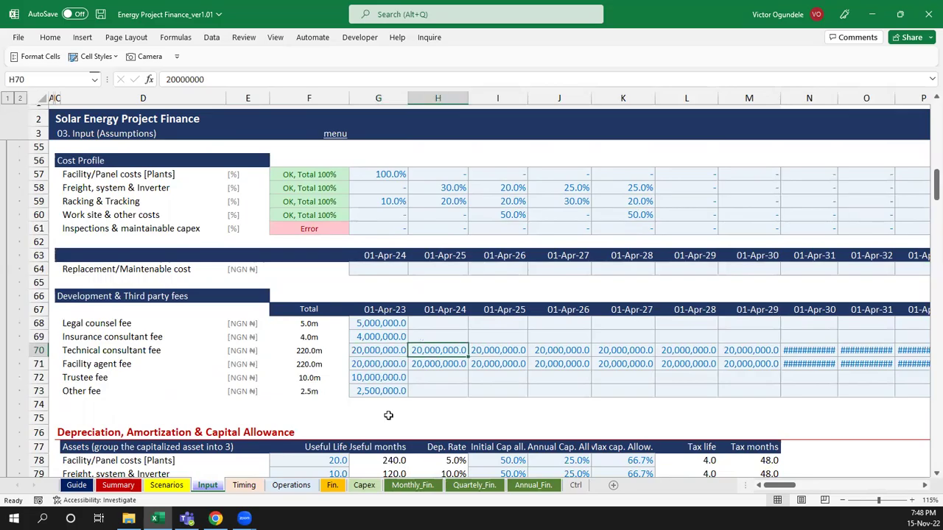
key("Left")
key("Right")
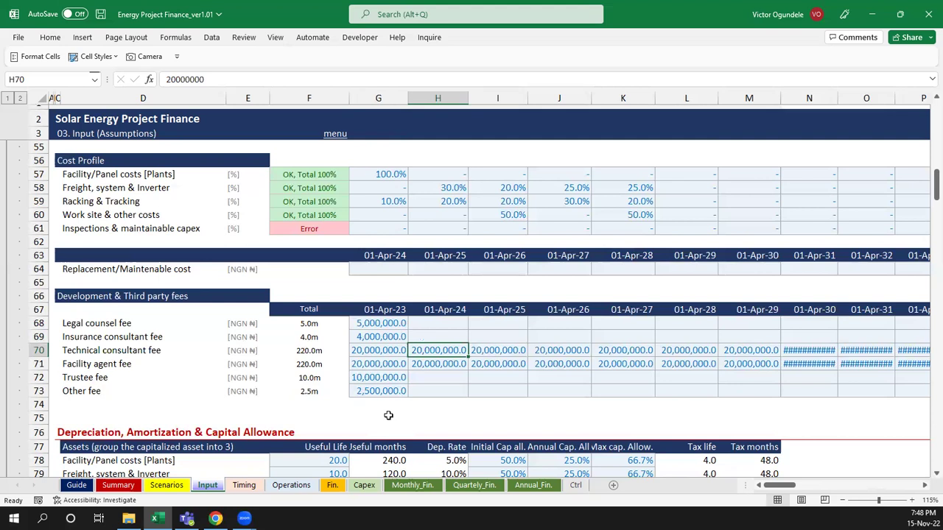
key("Down")
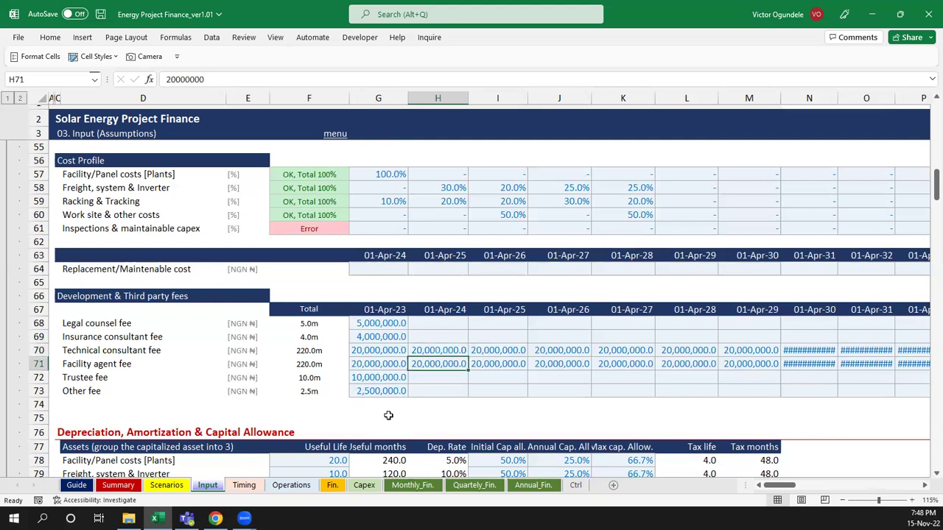
key("Left")
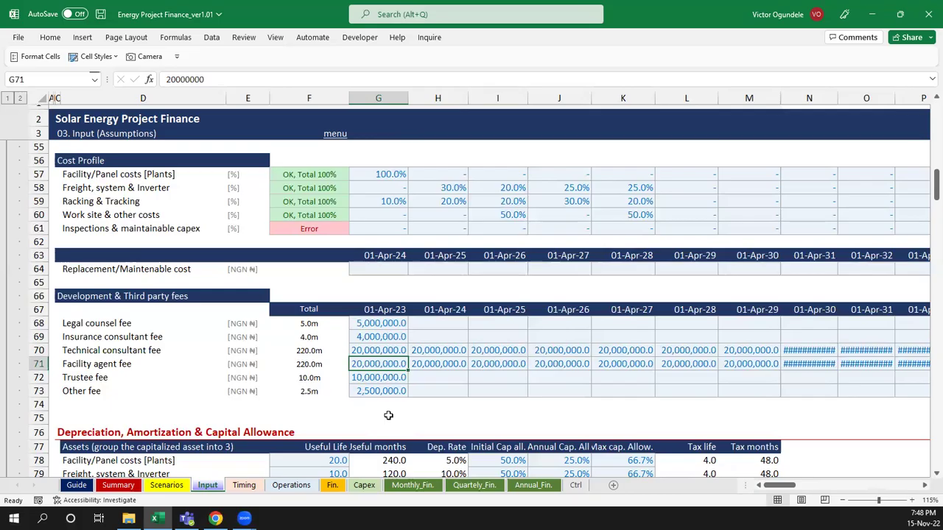
key("Up")
key("Up")
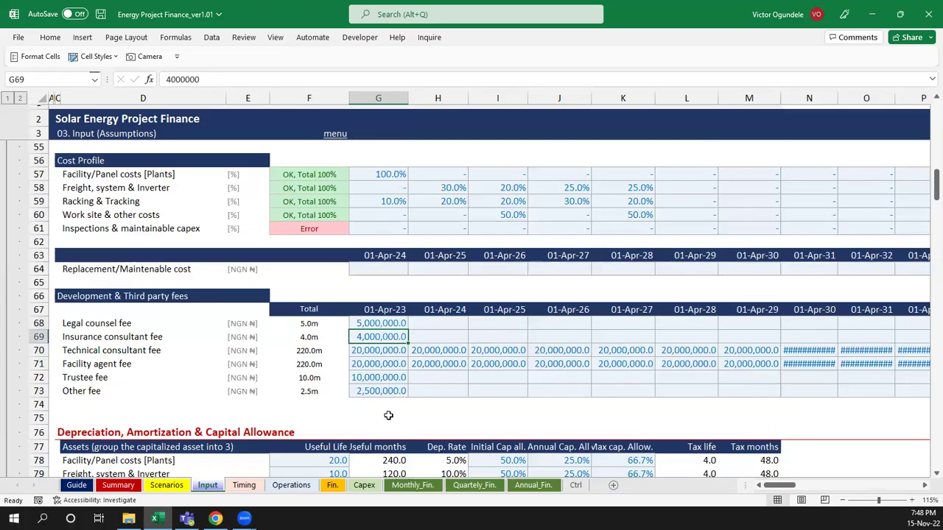
key("Up")
key("Up")
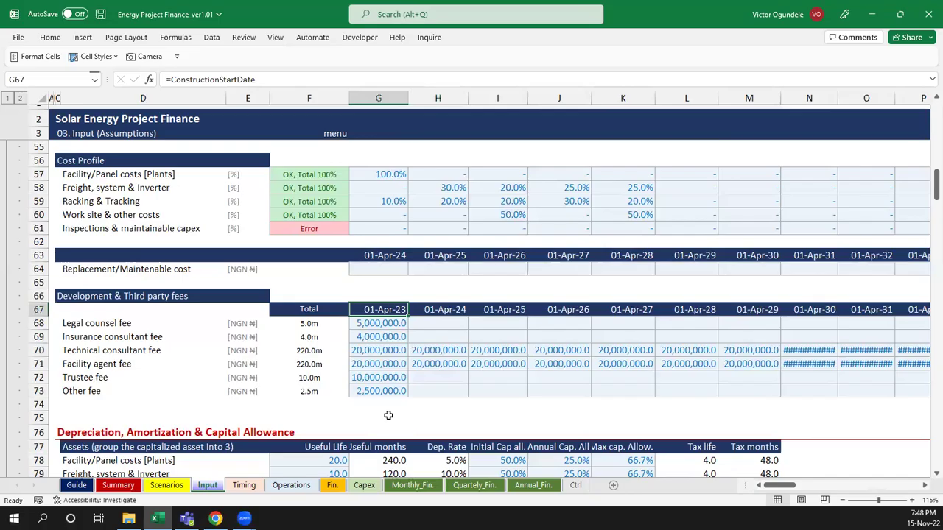
Examine the Useful Life inputs of the three asset groups in the Depreciation, Amortization & Capital Allowance table
key("Down")
key("Down")
key("Down")
key("Down")
key("Down")
key("Down")
key("Down")
key("Down")
key("Down")
key("Down")
key("Down")
key("Down")
key("Down")
key("Down")
key("Down")
key("Down")
key("Down")
key("Down")
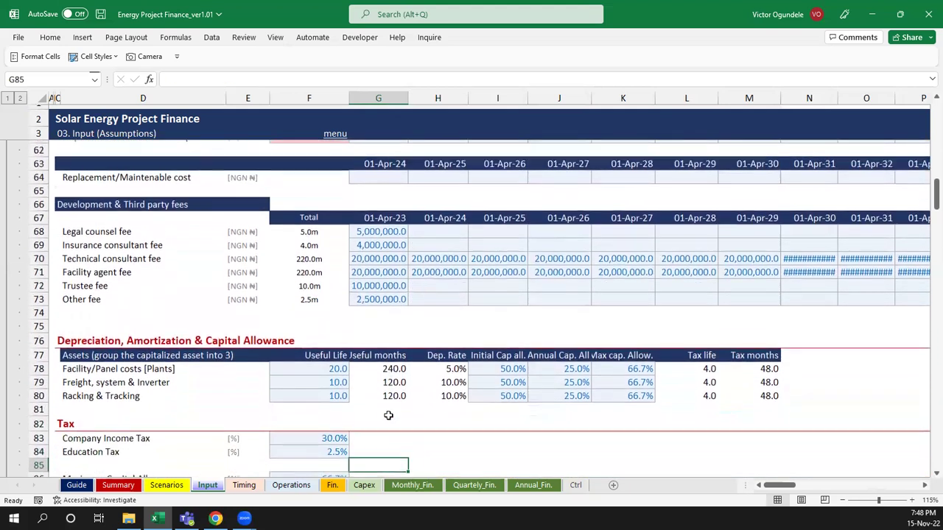
key("Up")
key("Up")
key("Up")
key("Up")
key("Up")
key("Up")
key("Up")
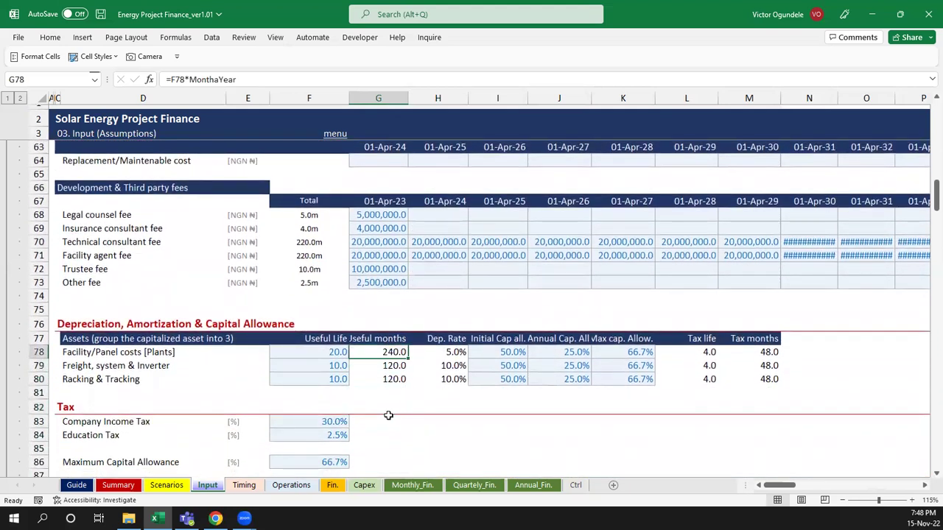
key("Left")
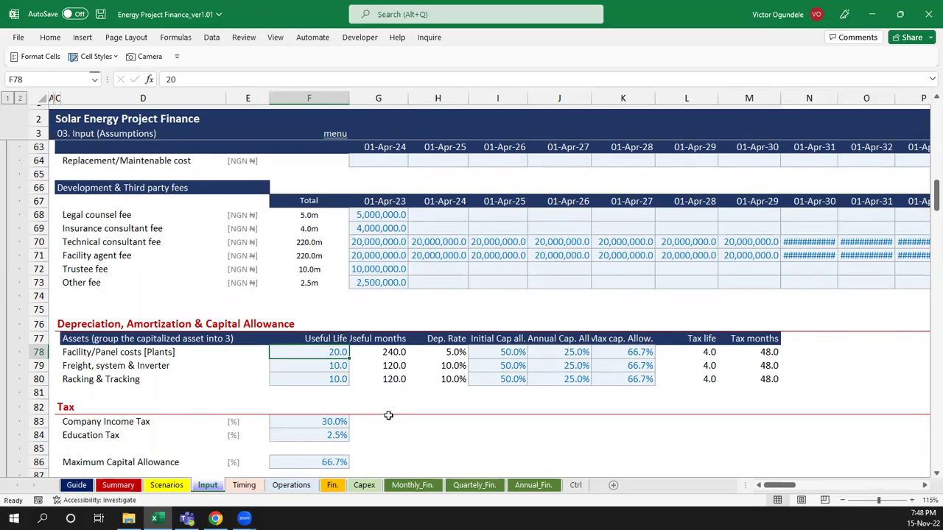
key("Down")
key("Down")
key("Up")
key("Up")
key("Down")
key("Down")
Autofit the column to its Useful months header in the depreciation table
key("Right")
key("Right")
key("Left")
key("Up")
key("Up")
key("Up")
key("alt+h")
key("o")
key("i")
Review the Useful months values and inspect the Dep. Rate formula for the three asset groups
key("Down")
key("Down")
key("Down")
key("Up")
key("Up")
key("Right")
key("Down")
key("Down")
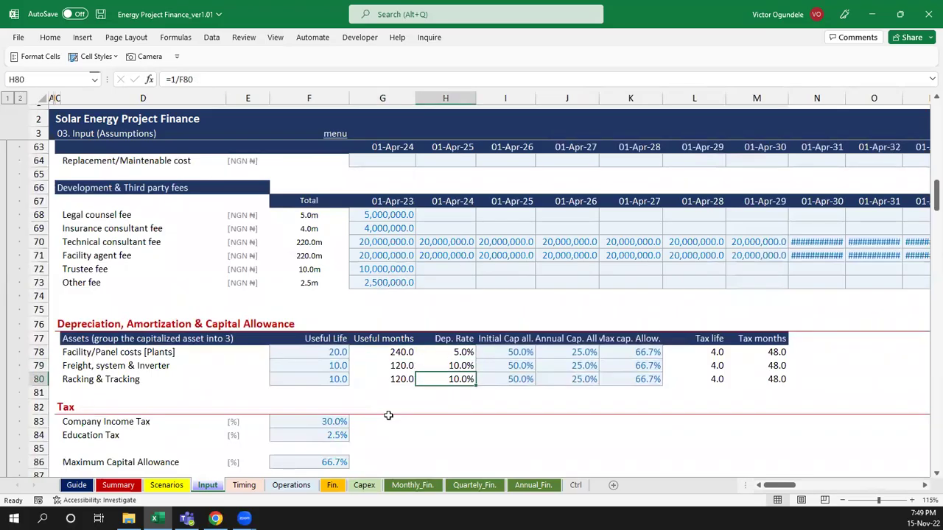
key("F2")
key("Escape")
key("Up")
key("Up")
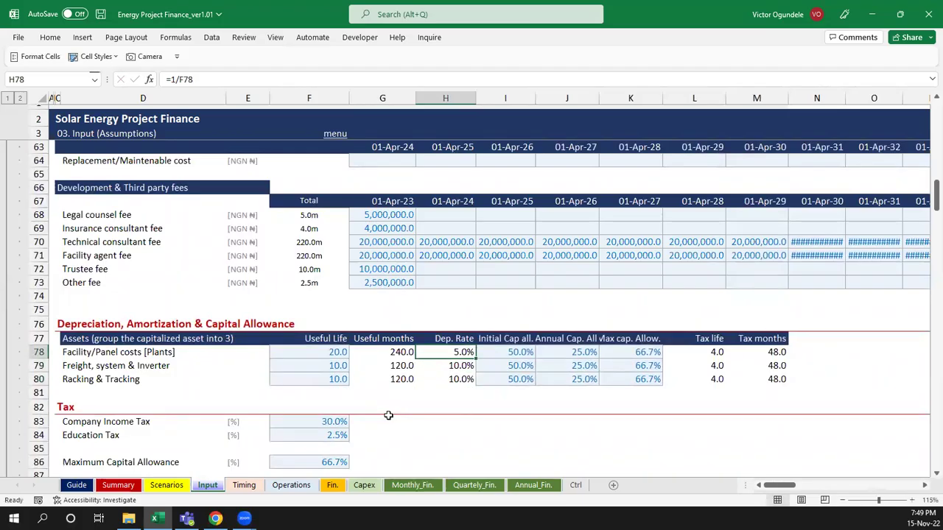
Autofit the column to its Max cap. Allow. header in the depreciation table
key("Right")
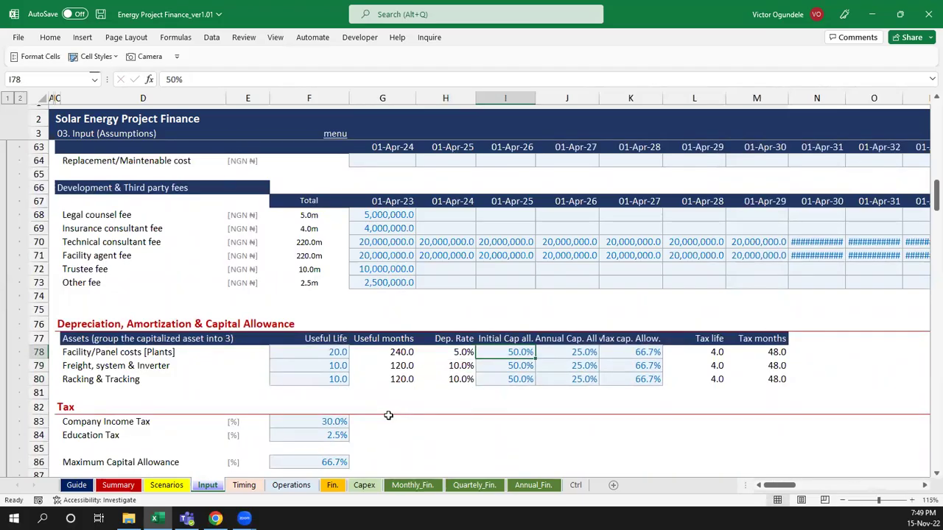
key("Right")
key("Right")
key("Up")
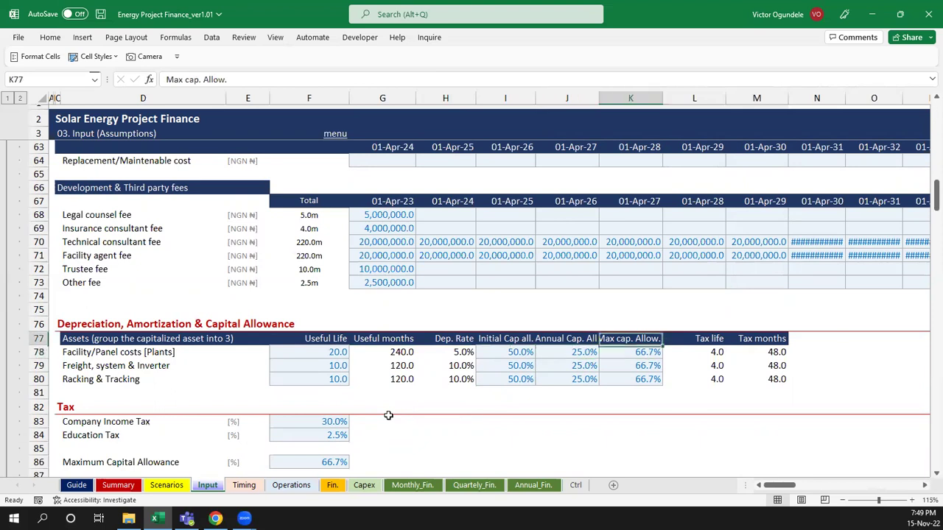
key("alt+h")
key("o")
key("i")
Review the Max cap. Allow., Tax life and Tax months values of the three asset groups
key("Down")
key("Down")
key("Up")
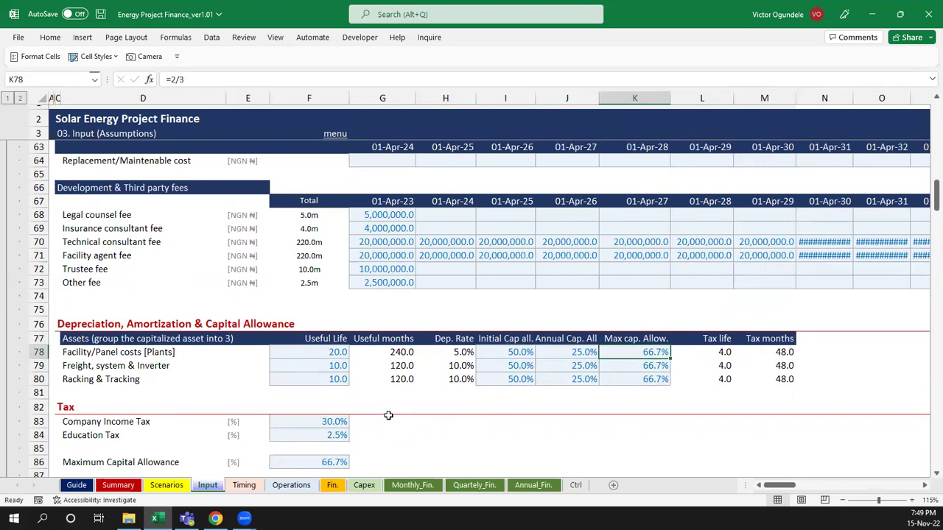
key("Right")
key("Down")
key("Down")
key("Up")
key("Up")
key("Right")
key("Left")
Look over the Tax section down to the pioneer years, and return to the Company Income Tax and Education Tax rows
key("Left")
key("Left")
key("Left")
key("Left")
key("Left")
key("Left")
key("Left")
key("Left")
key("Left")
key("Down")
key("Down")
key("Down")
key("Down")
key("Down")
key("Down")
key("Down")
key("Down")
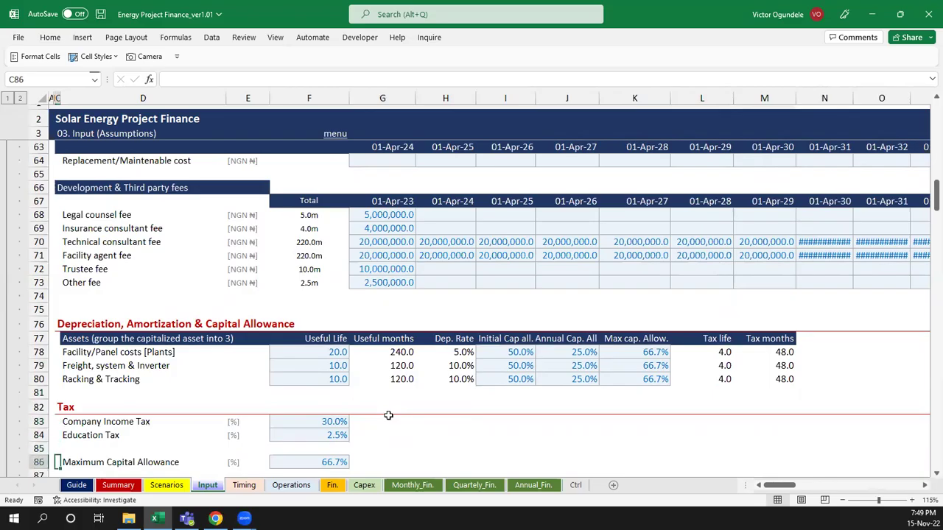
key("Down")
key("Down")
key("Down")
key("Down")
key("Up")
key("Up")
key("Up")
key("Up")
key("Up")
key("Up")
key("Up")
key("Right")
key("Down")
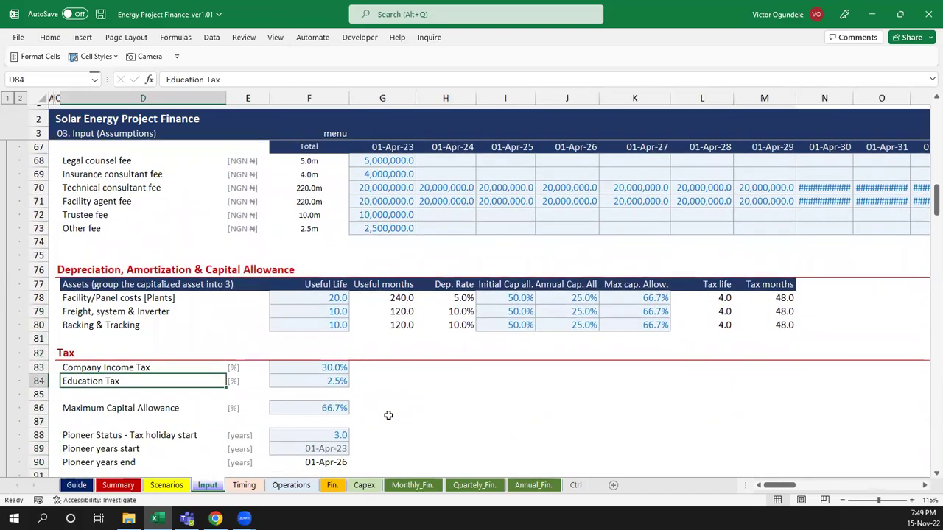
Examine the Maximum Capital Allowance, Pioneer Status tax holiday and pioneer years start and end rows
key("Down")
key("Down")
key("Down")
key("Down")
key("Down")
key("Down")
key("Down")
key("Down")
key("Down")
key("Up")
key("Up")
key("Up")
key("Up")
key("Up")
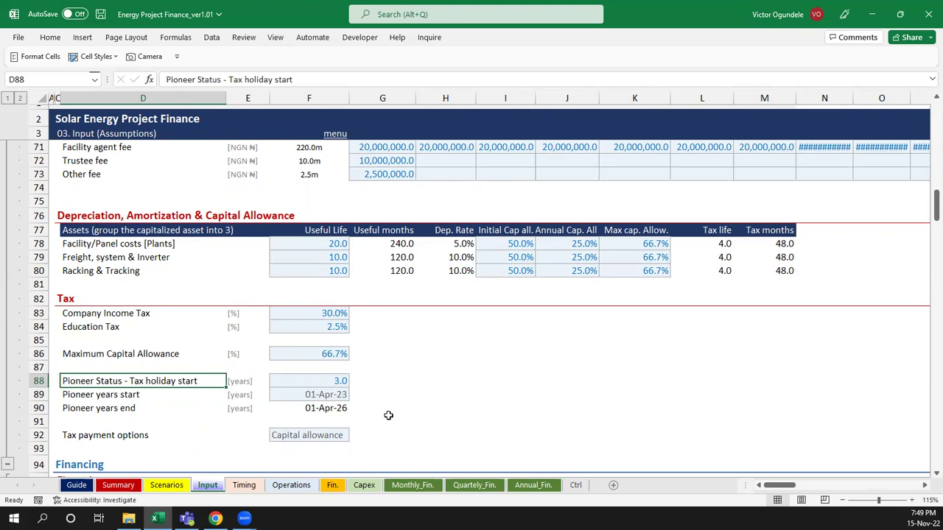
key("Down")
key("Down")
key("Down")
key("Down")
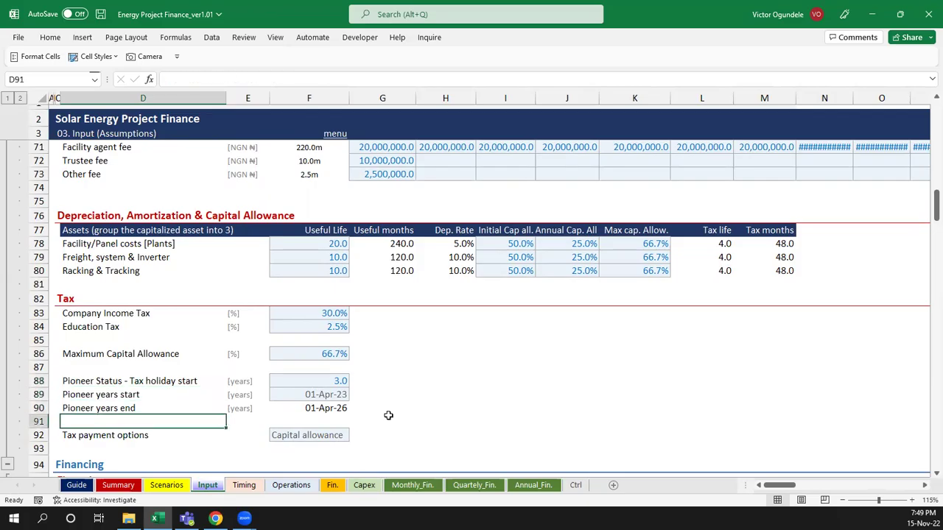
Check which choices are offered for Tax payment options without changing the selection
left_click(328, 437)
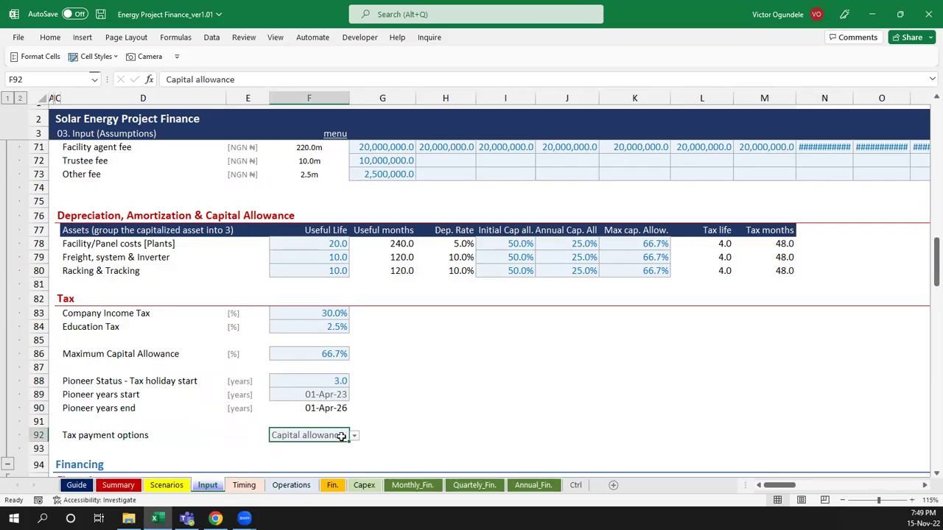
left_click(355, 437)
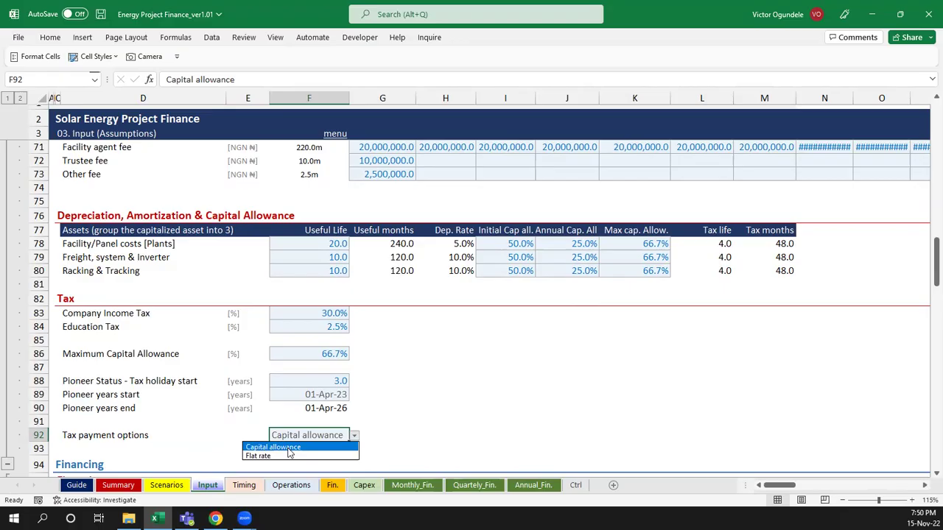
key("Escape")
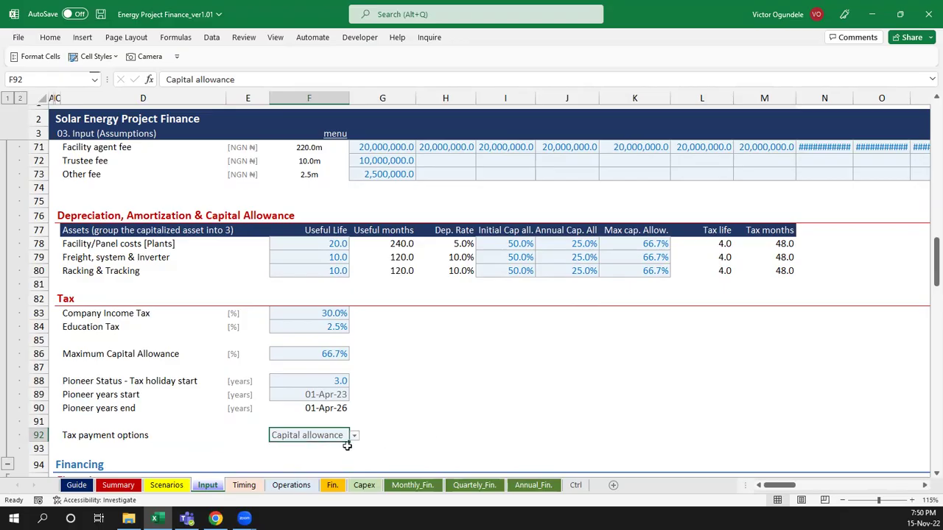
Move past the Tax assumptions to the Financing section
key("Down")
key("Down")
key("Down")
key("Down")
key("Down")
key("Down")
key("Down")
key("Down")
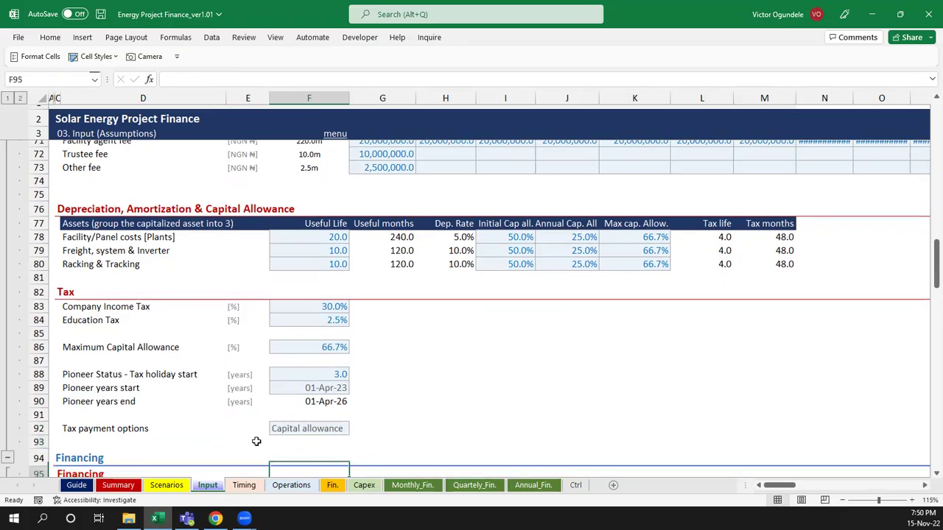
Go down into the Financing section and inspect the Debt to Capital and Equity formulas under Funding Ratio
key("Down")
key("Down")
key("Down")
key("Down")
key("Down")
key("Down")
key("Down")
key("Down")
key("Down")
key("Down")
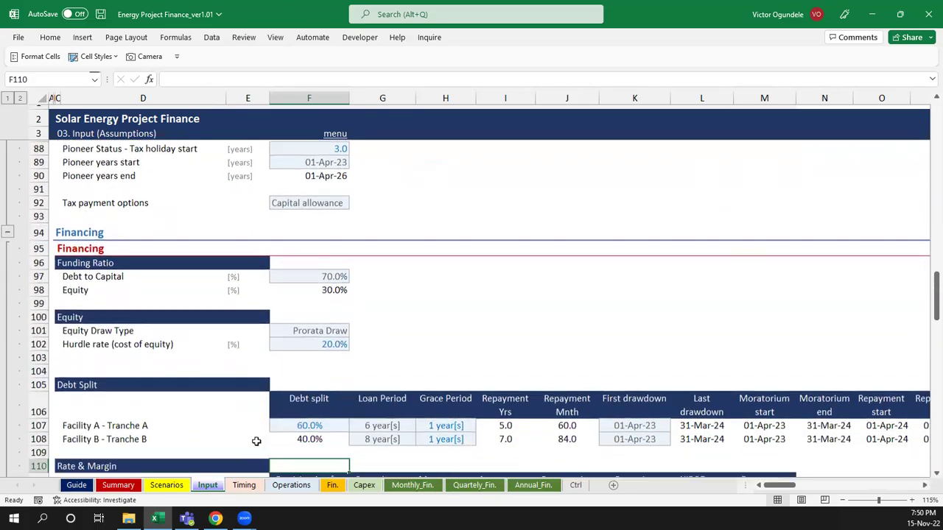
left_click(300, 274)
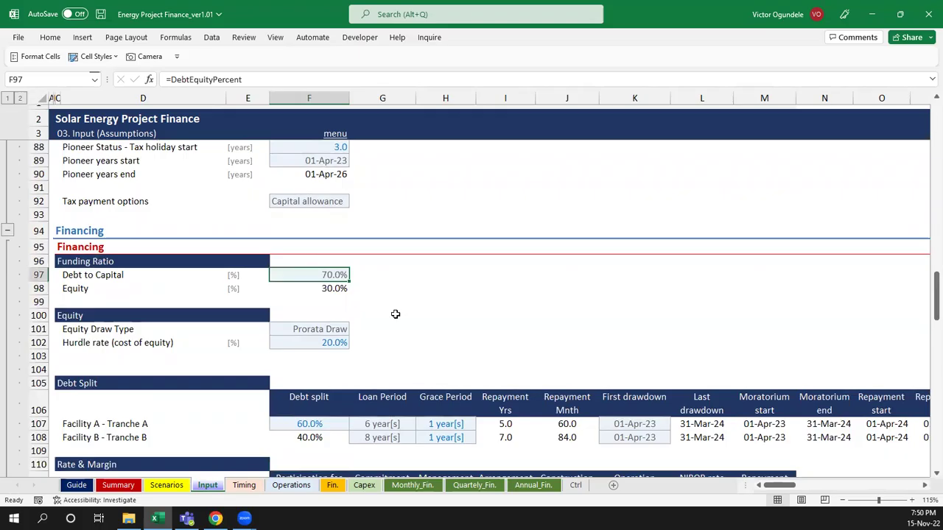
key("Down")
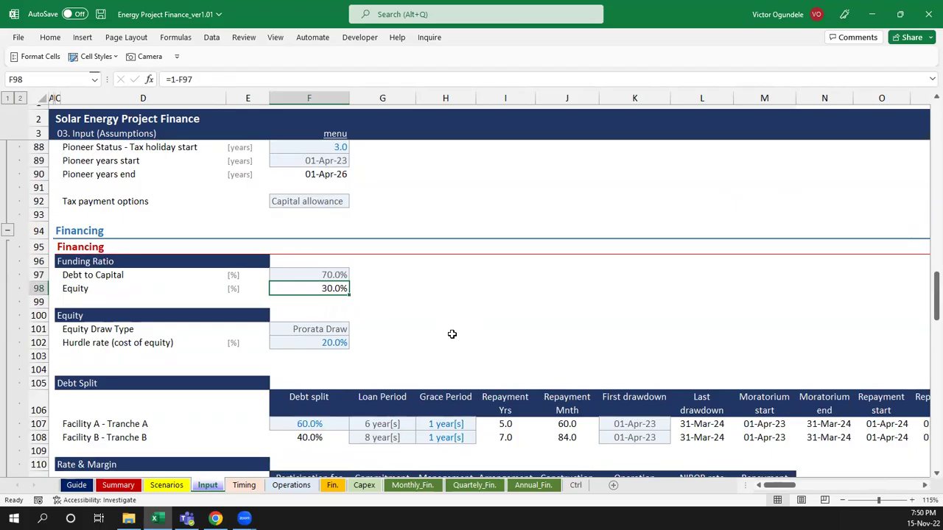
Trace the Debt to Capital ratio to its source on the Scenarios sheet and return to the Input sheet
left_click(288, 274)
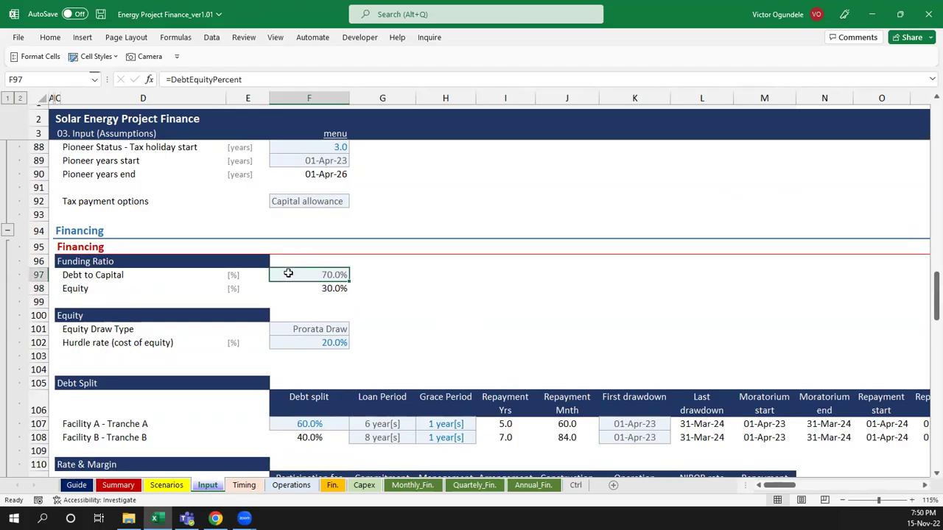
key("ctrl+bracketleft")
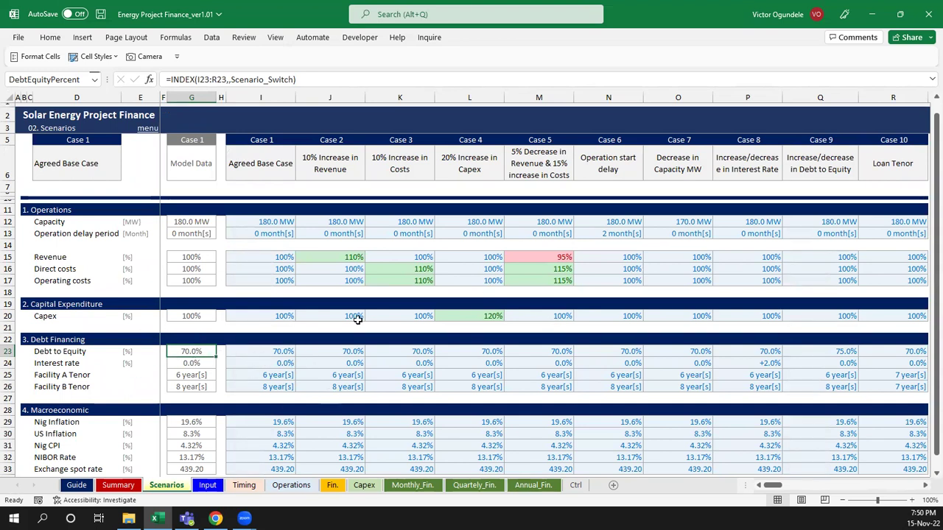
left_click(208, 485)
Check which choices are offered for Equity Draw Type without changing it, and inspect the hurdle rate (cost of equity)
key("Down")
key("Down")
key("Down")
key("Down")
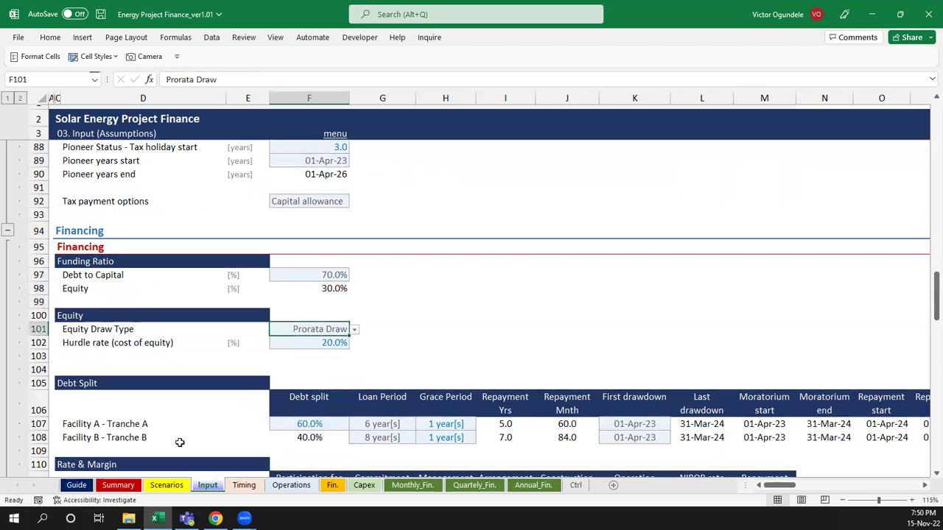
left_click(354, 331)
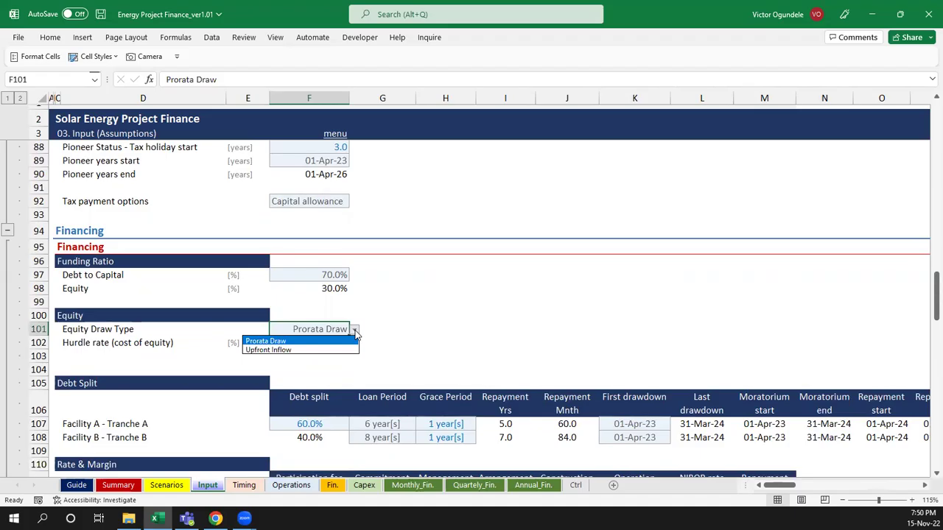
left_click(354, 331)
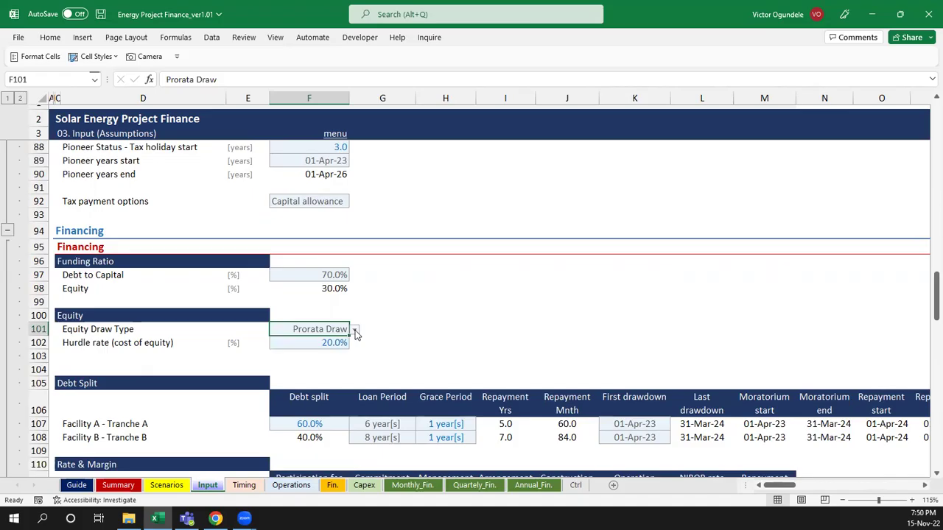
left_click(310, 344)
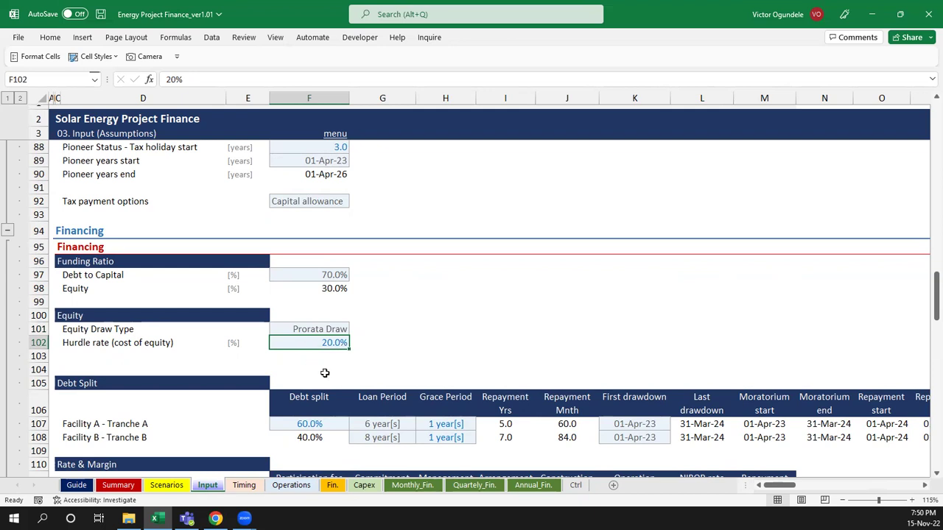
Go down to the Debt Split table and examine its Facility A - Tranche A and Facility B - Tranche B rows
left_click(325, 368)
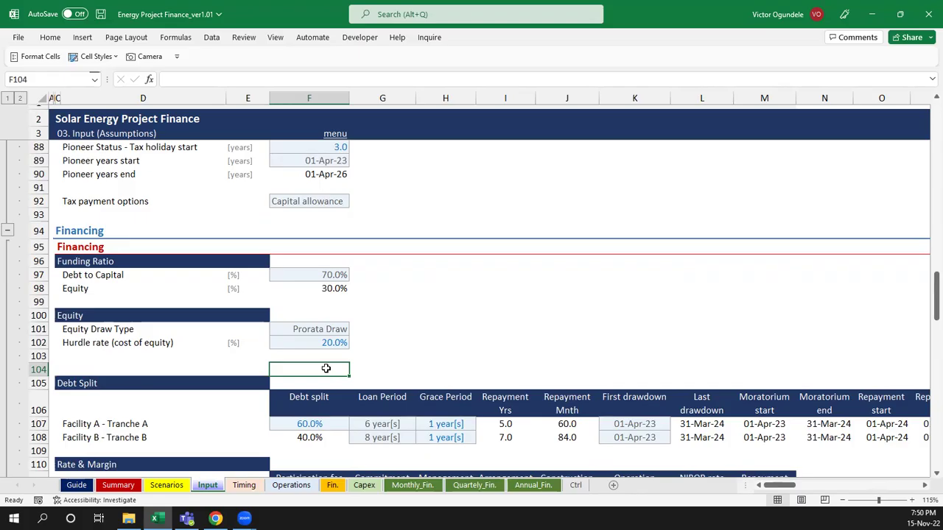
key("Down")
key("Down")
key("Down")
key("Down")
key("Down")
key("Down")
key("Down")
key("Down")
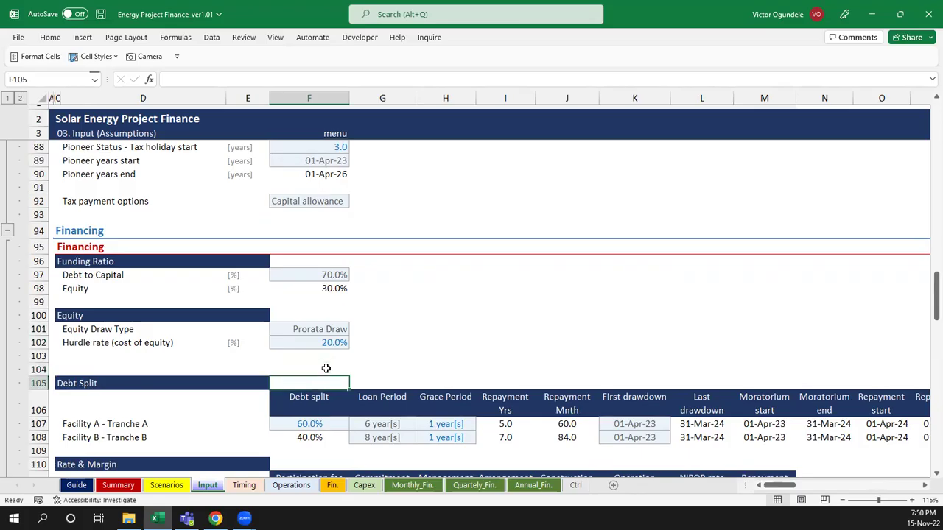
key("Up")
key("Up")
key("Up")
key("Up")
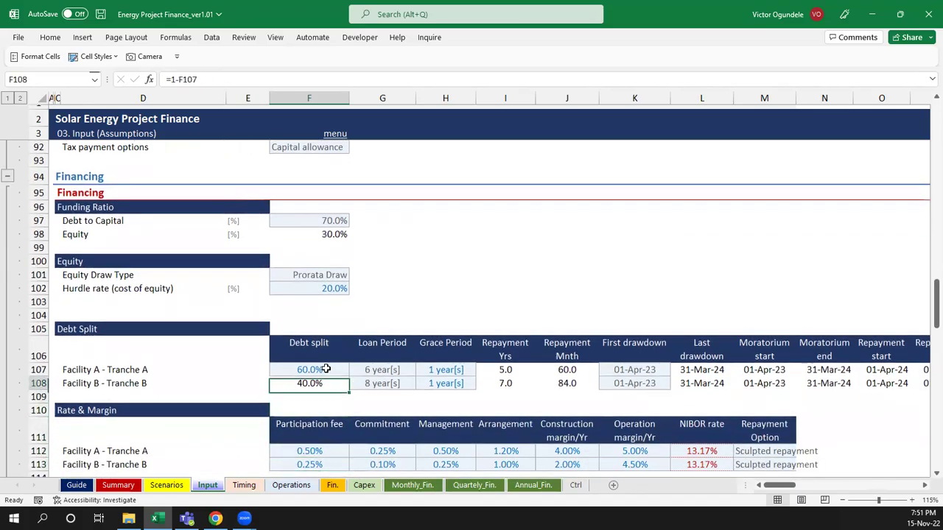
key("Left")
key("Left")
key("Up")
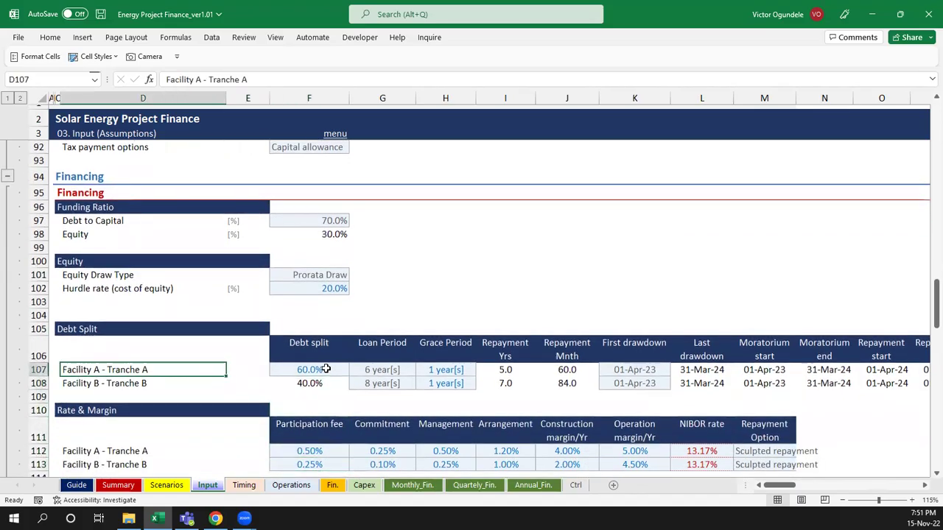
key("Down")
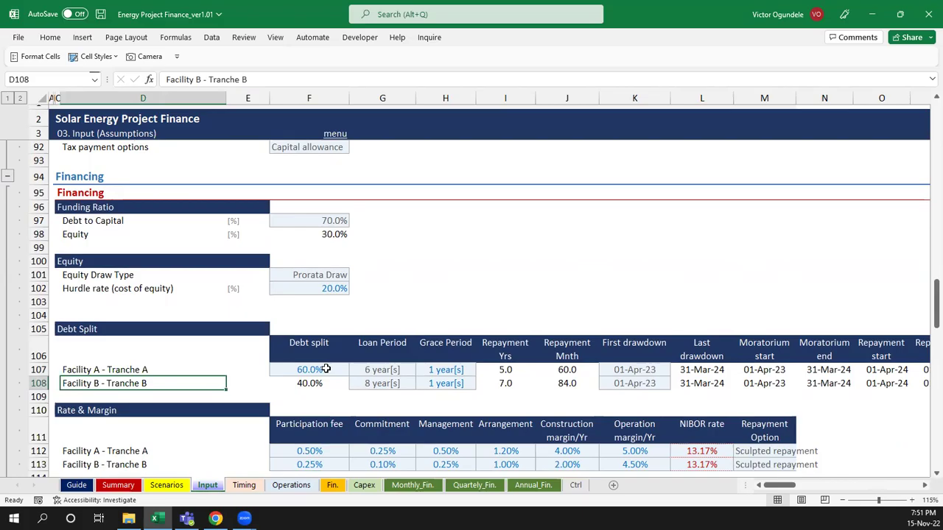
Compare the debt split percentages of Facility A and Facility B with the Debt to Capital ratio
key("Right")
key("Right")
key("Up")
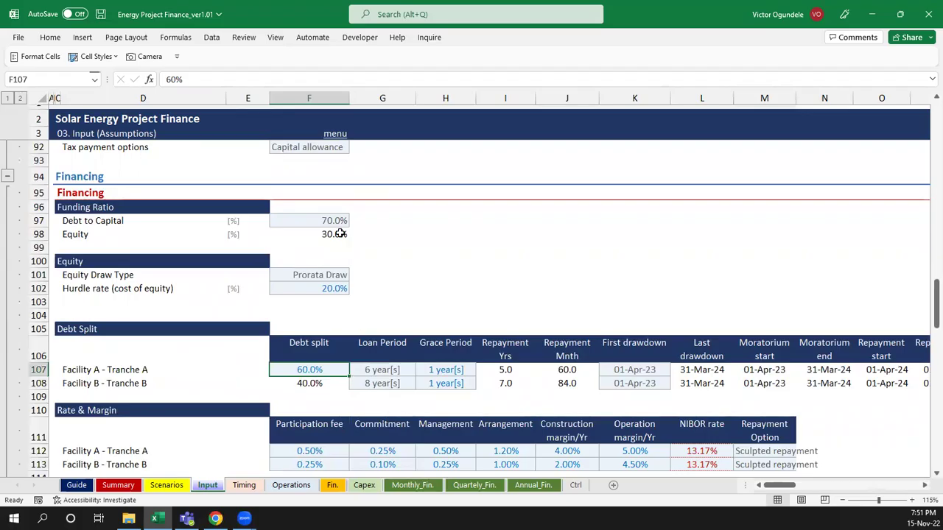
left_click(306, 220)
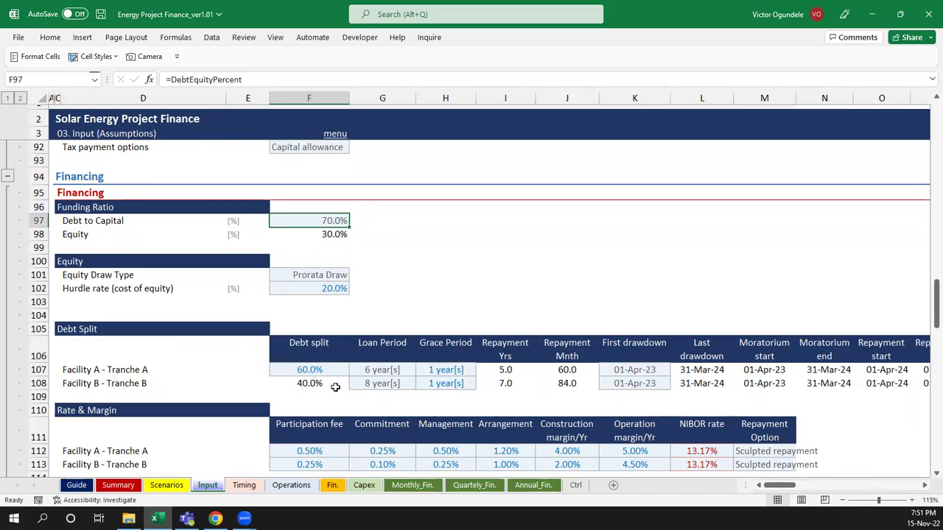
left_click(305, 381)
Examine the Loan Period and Grace Period inputs for the two facilities in the Debt Split table
key("Right")
key("Up")
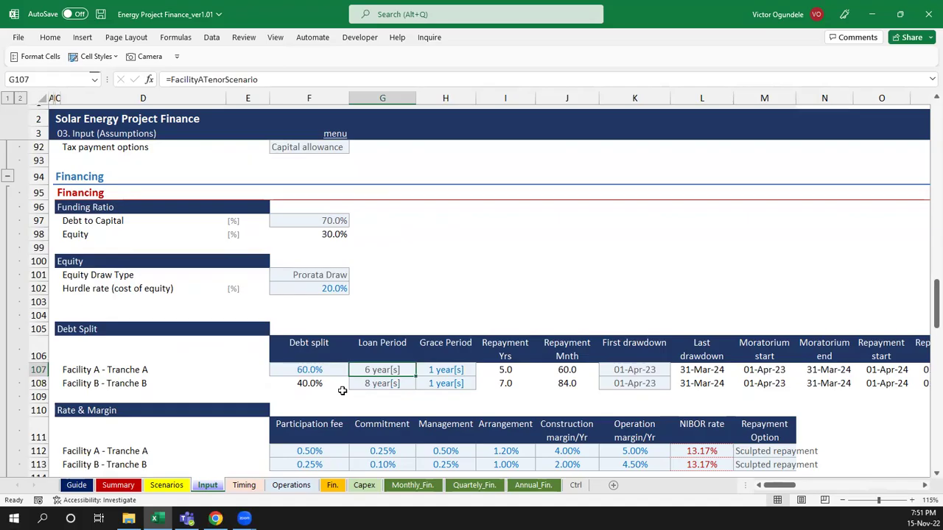
key("Right")
key("shift+Down")
key("shift+Up")
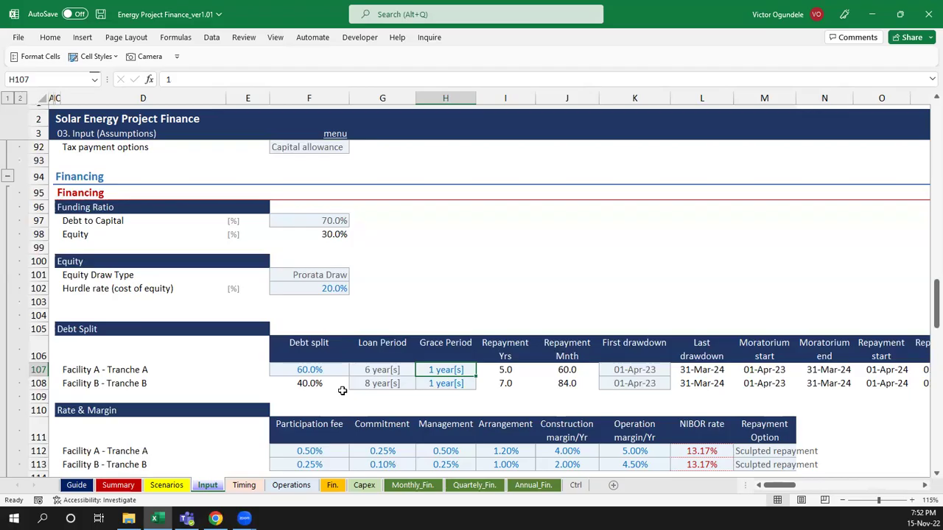
key("Left")
key("Right")
key("Left")
key("Right")
Inspect the formulas behind the repayment years and repayment months of Facility A
key("Right")
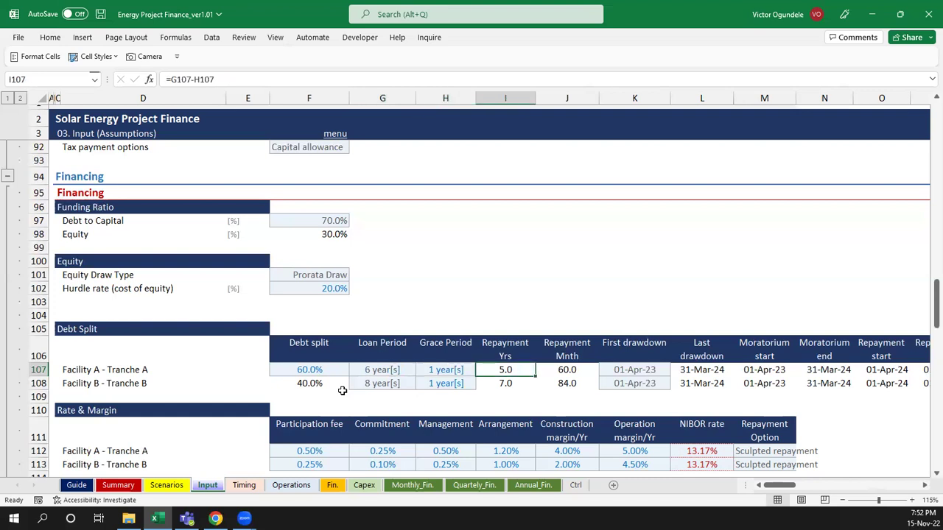
key("Down")
key("Up")
key("Right")
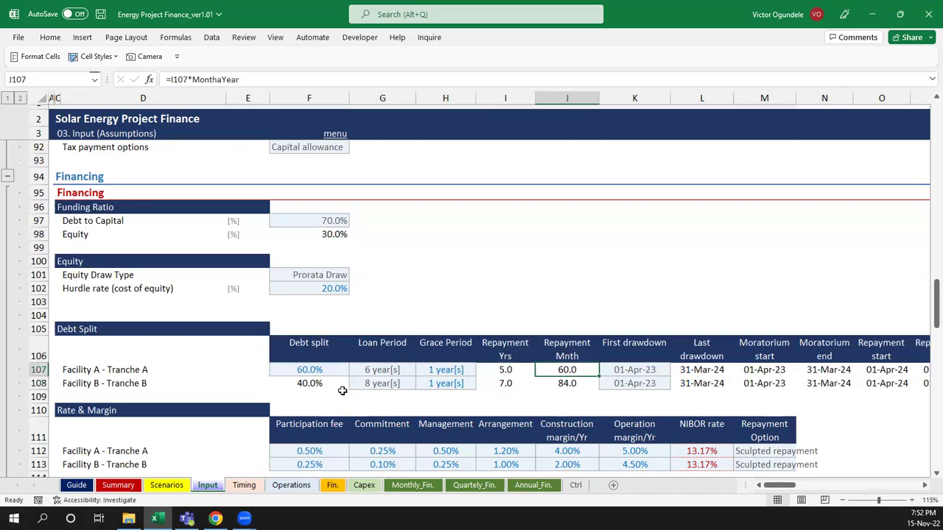
Examine the First drawdown dates of both facilities and the formula they are based on
key("Right")
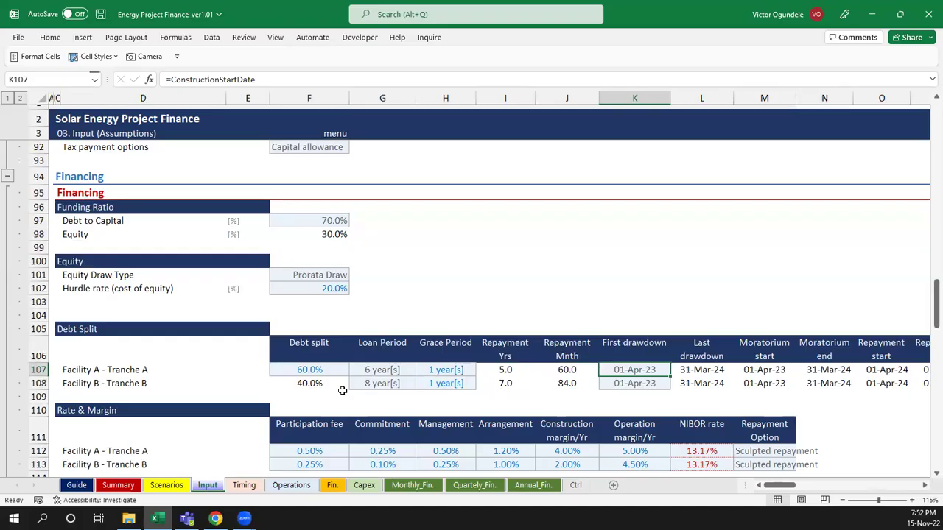
key("shift+Down")
key("shift+Up")
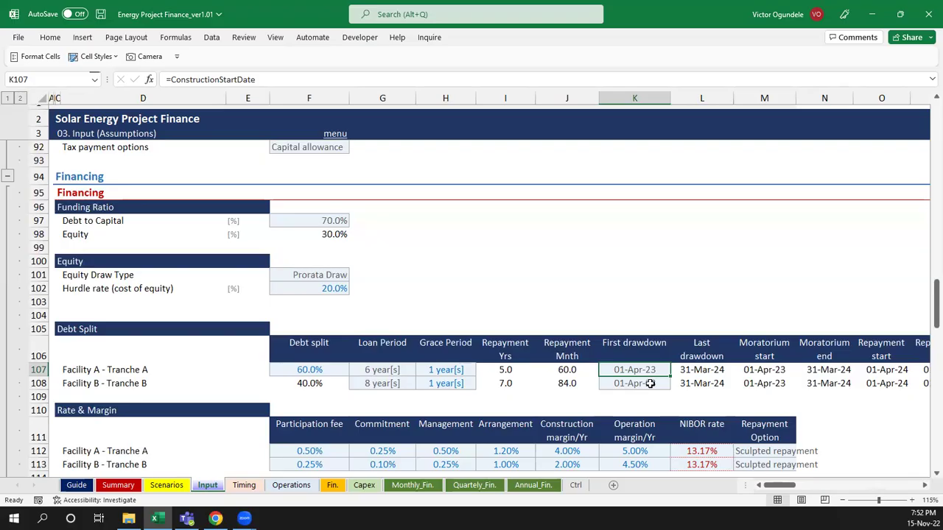
key("shift+Down")
key("shift+Up")
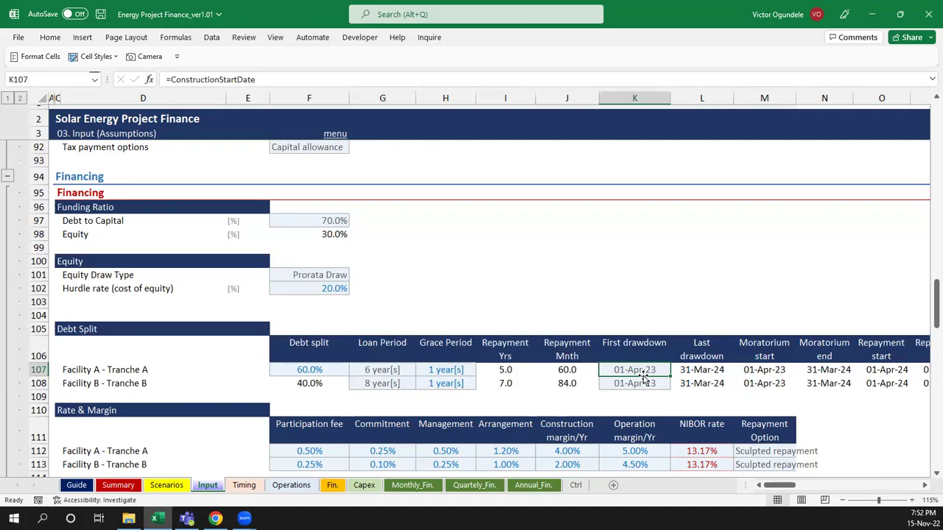
Review Facility A's last drawdown, moratorium and repayment dates through to the Interest capitalized option
key("Right")
key("Right")
key("Right")
key("Right")
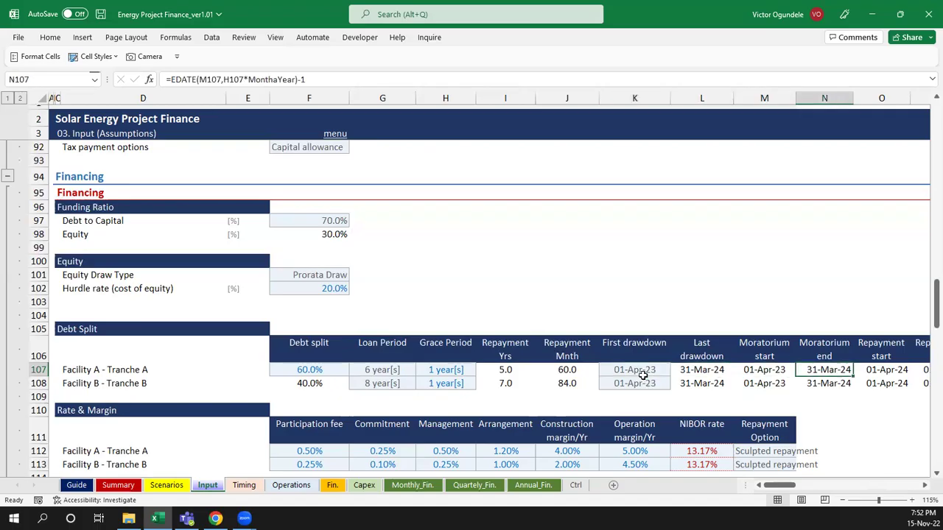
key("Right")
key("Right")
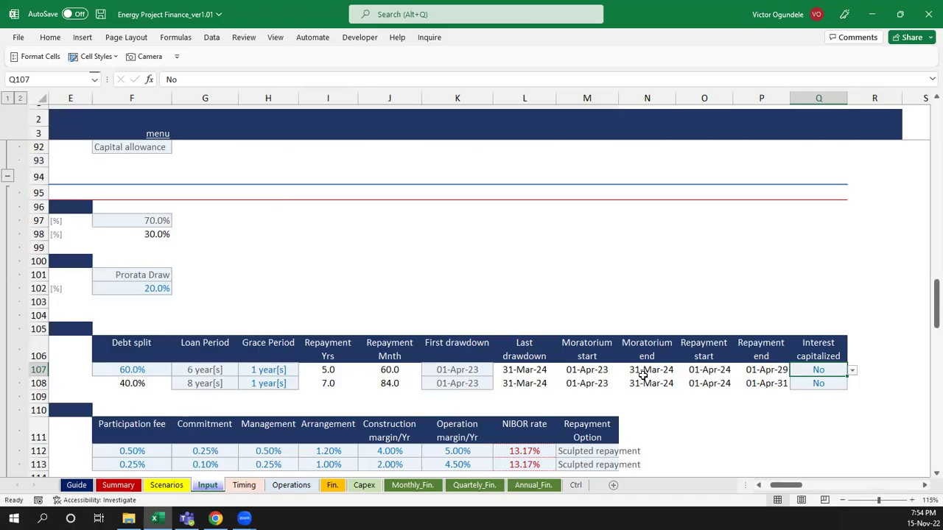
Return to the start of the Facility A row and move down to the facility rows under Rate & Margin
key("ctrl+Left")
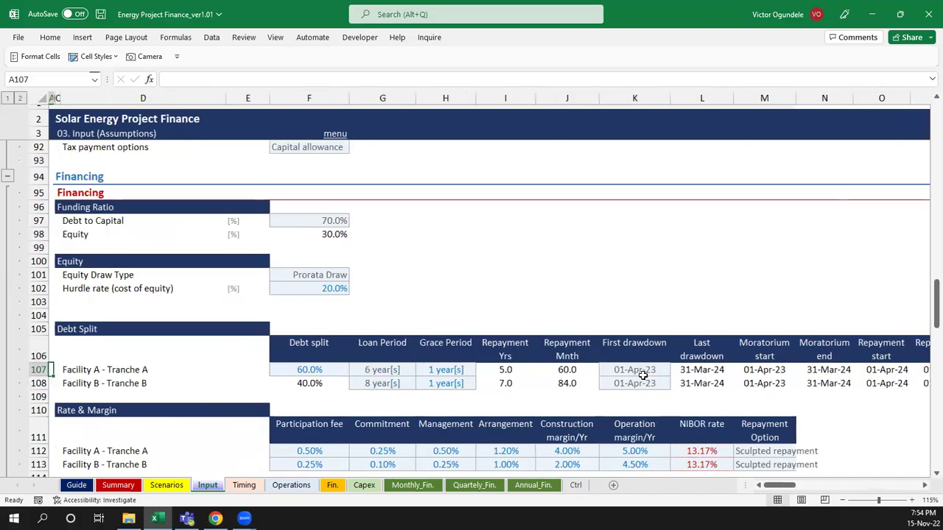
key("ctrl+Left")
key("Down")
key("Down")
key("Down")
key("Down")
key("Down")
key("Down")
key("Down")
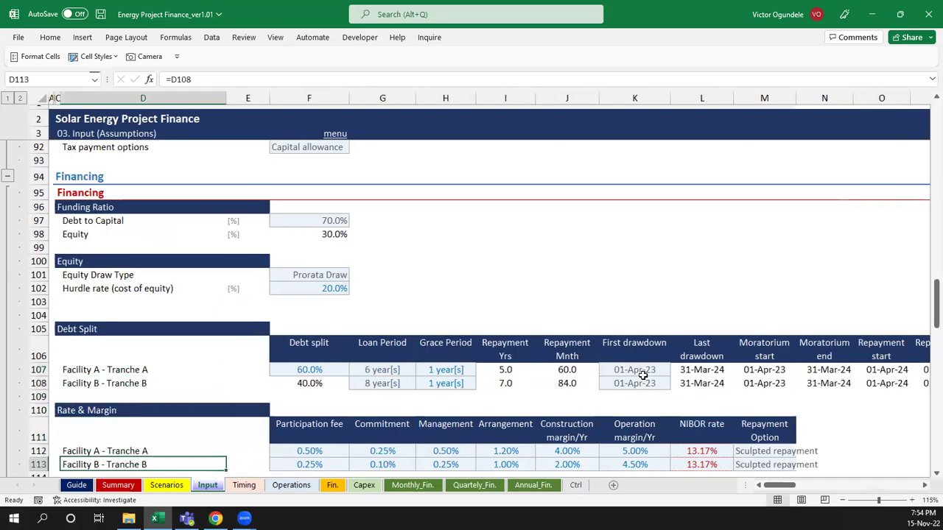
Look over the participation, commitment and management fee columns of the Rate & Margin table
key("Up")
key("Up")
key("Up")
key("Right")
key("Right")
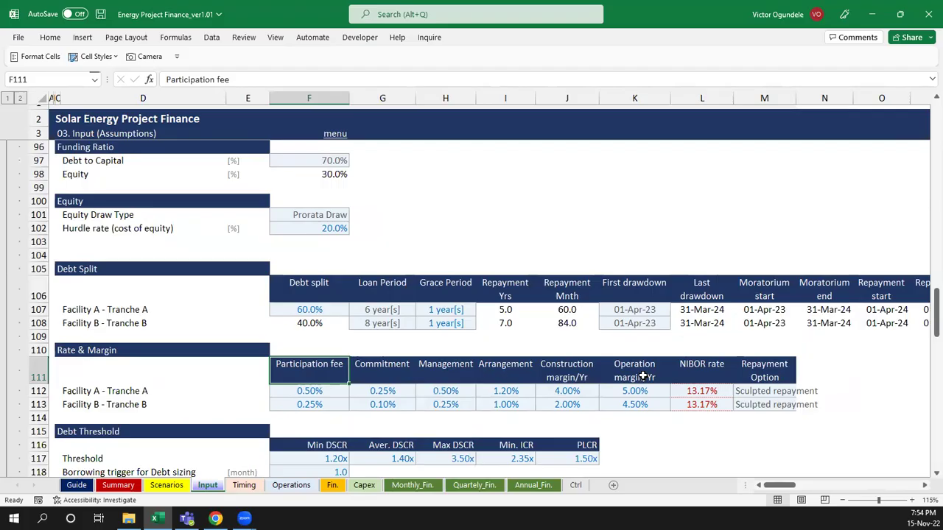
key("Right")
key("Right")
key("Down")
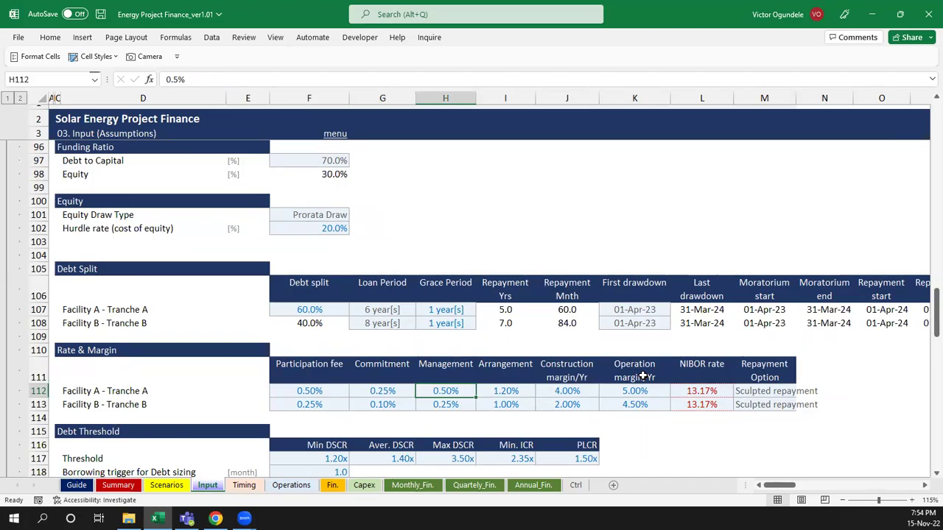
Look down past the Debt Threshold block to the Empty DSRA date in the Reserves Account
key("Down")
key("Down")
key("Down")
key("Down")
key("Down")
key("Down")
key("Down")
key("Down")
key("Down")
key("Down")
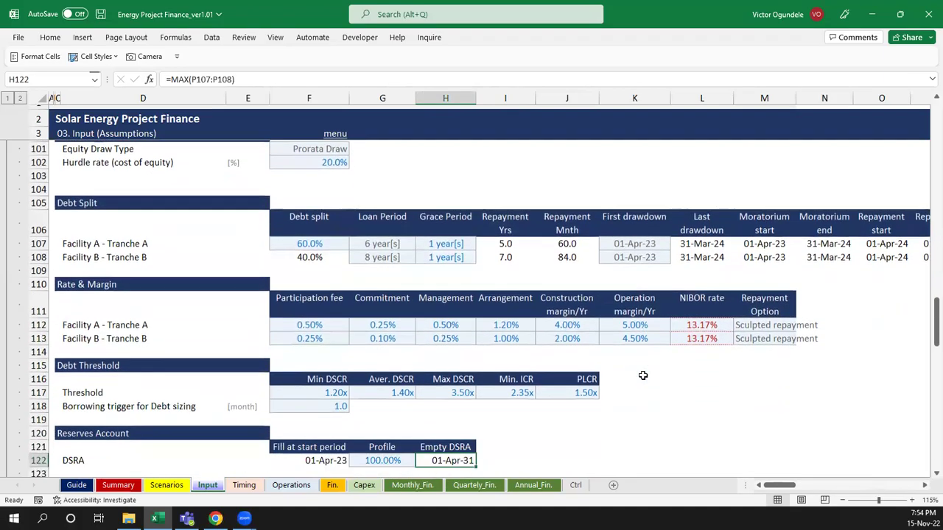
Return to the Debt Threshold block and examine its ratio headings from Min DSCR across to PLCR
key("Up")
key("Up")
key("Up")
key("Up")
key("Up")
key("Up")
key("Left")
key("Left")
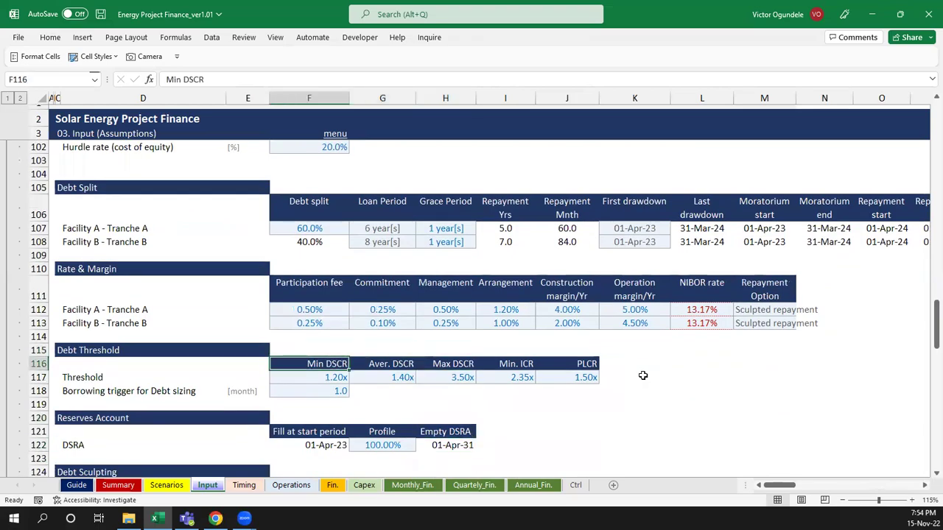
key("Right")
key("Right")
key("Right")
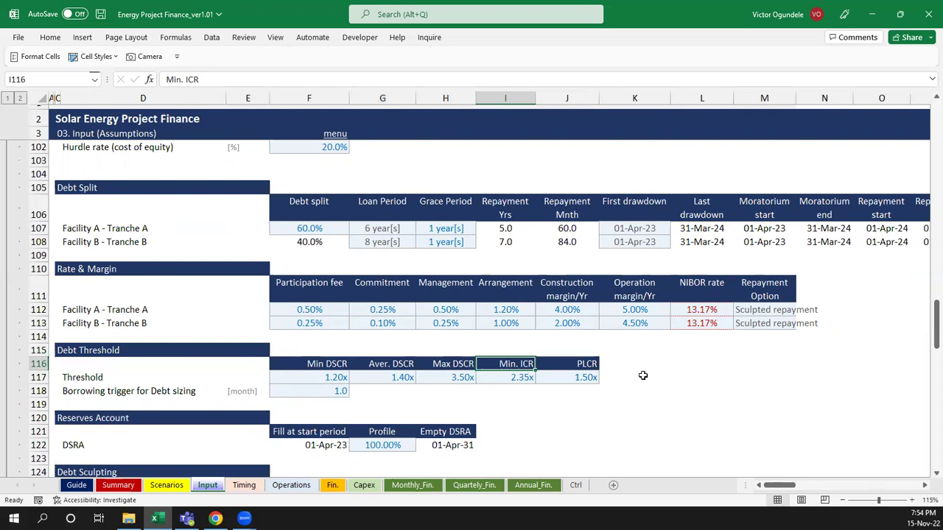
key("Right")
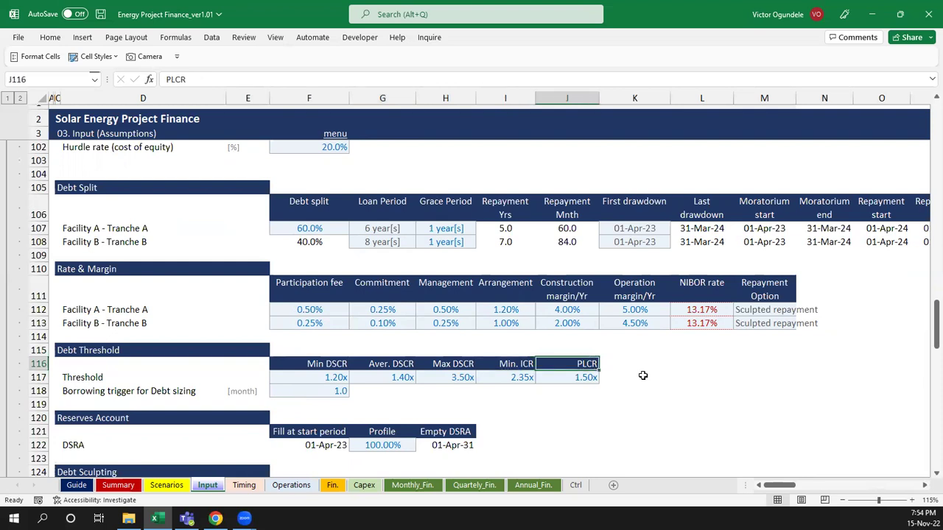
Go down to the Reserves Account and inspect the formula for the DSRA's Fill at start period date
key("Down")
key("Down")
key("Down")
key("Down")
key("Down")
key("Down")
key("Up")
key("Up")
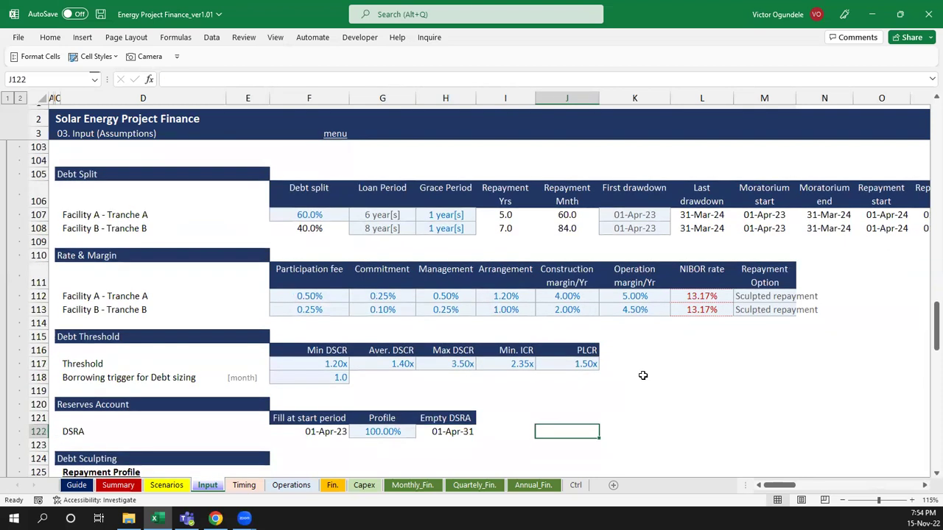
key("Left")
key("Left")
key("Left")
key("Left")
key("Down")
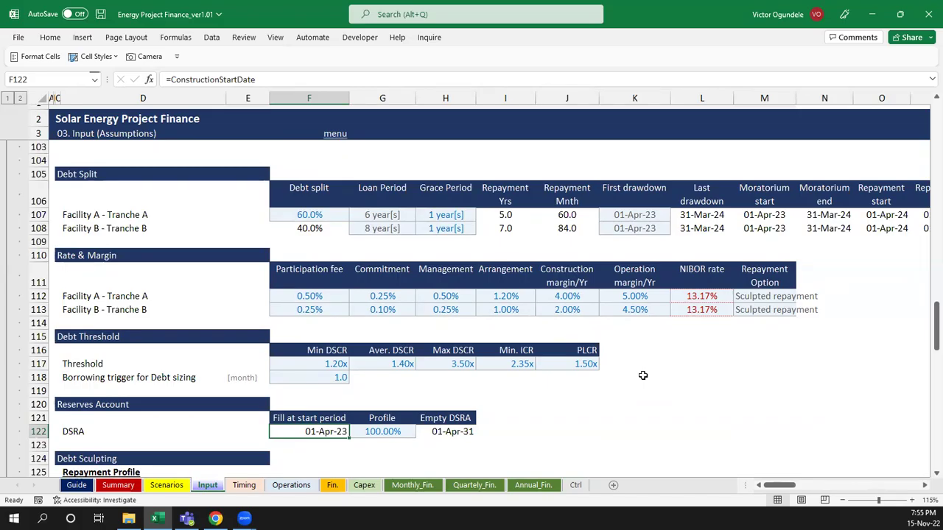
Go down past the Reserves Account to the Repayment Profile rows of the Debt Sculpting block
key("Down")
key("Down")
key("Down")
key("Down")
key("Down")
key("Down")
key("Down")
key("Down")
key("Down")
key("Down")
key("Down")
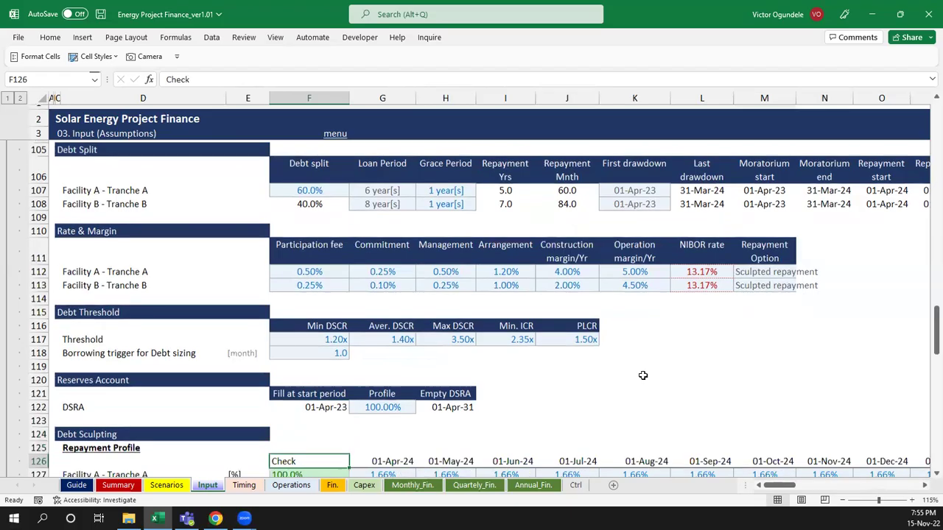
key("Up")
key("Up")
key("Down")
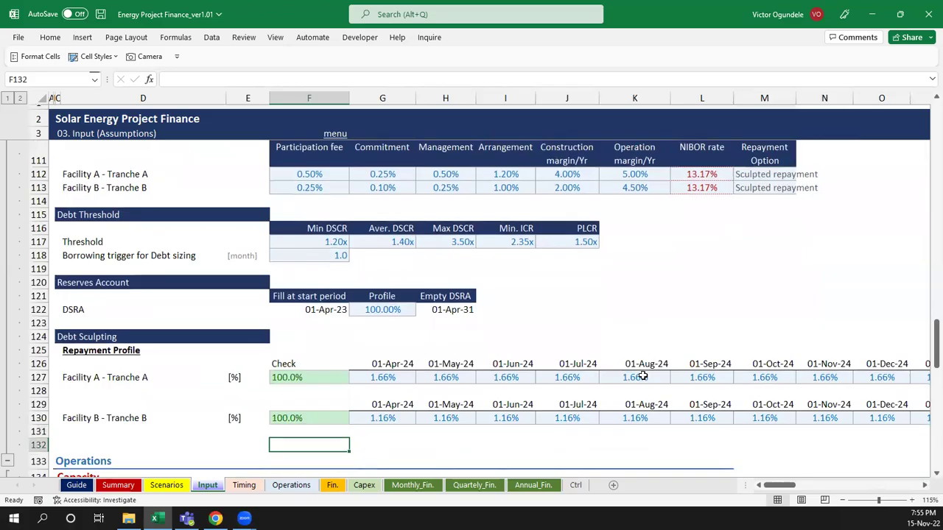
Review the Repayment Option choices available for Facility A - Tranche A in the Rate & Margin table
left_click(780, 180)
key("Up")
key("Up")
key("Up")
key("Up")
key("Up")
key("Down")
key("Down")
key("Down")
key("Down")
key("Down")
left_click(801, 229)
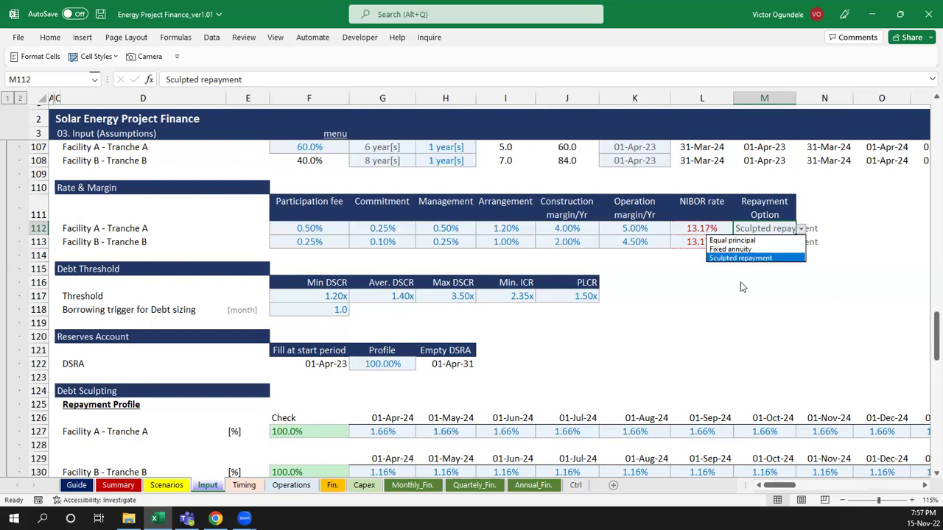
key("Return")
key("Return")
Return to the Debt Sculpting block and look over the repayment profiles of both facilities
key("Down")
key("Down")
key("Down")
key("Down")
key("Down")
key("Down")
key("Down")
key("Down")
key("Down")
key("Down")
key("Down")
key("Down")
key("Down")
key("Down")
key("Down")
key("Down")
key("Down")
key("Down")
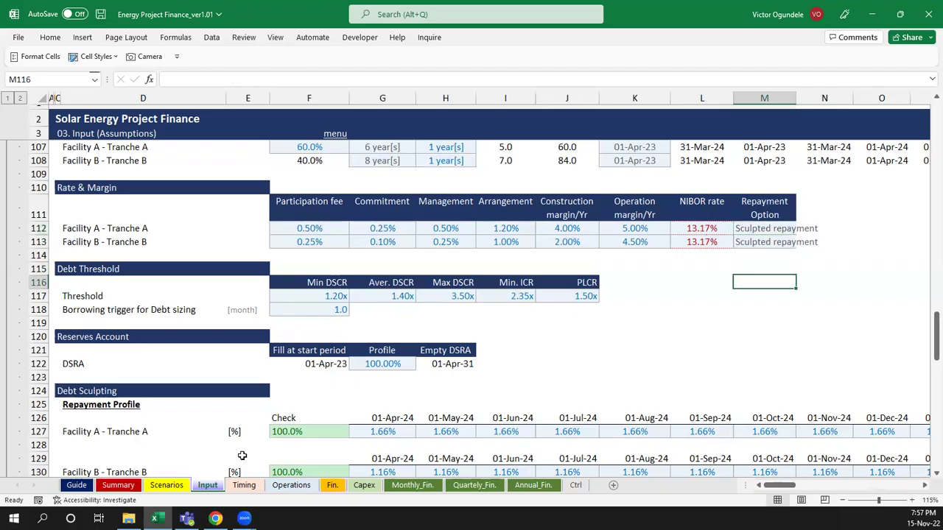
key("Up")
key("Up")
key("Up")
key("Up")
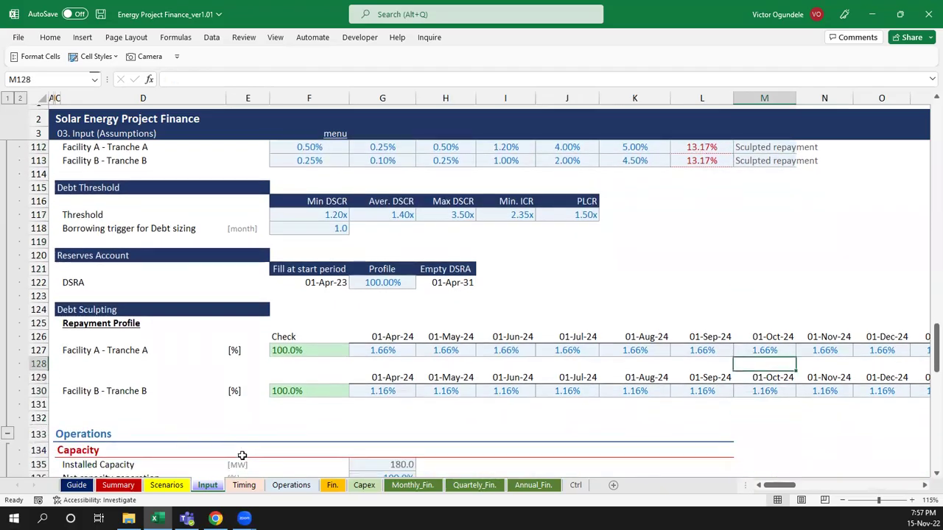
Examine Facility A - Tranche A's monthly repayment percentages in the Repayment Profile, from 01-Apr-24 onward
key("Left")
key("Left")
key("Left")
key("Left")
key("Left")
key("Left")
key("Right")
key("Right")
key("Right")
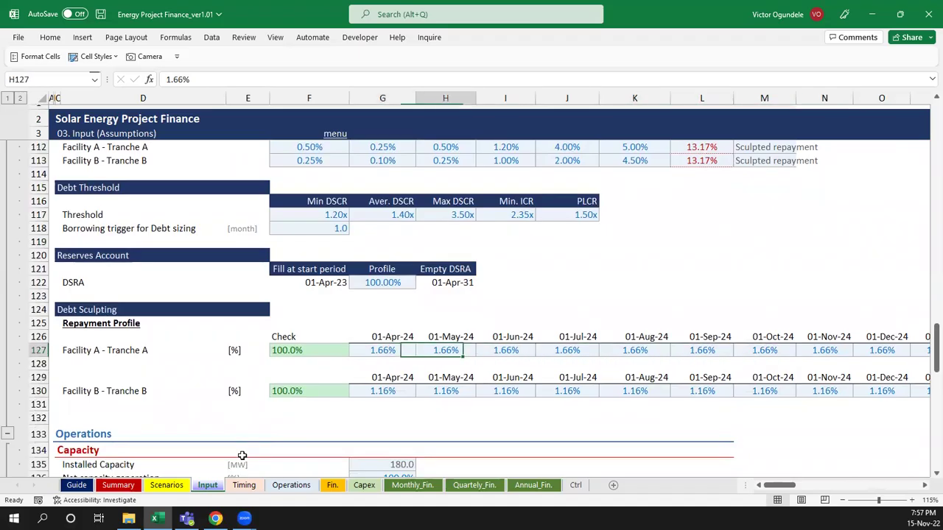
key("ctrl+Right")
key("Home")
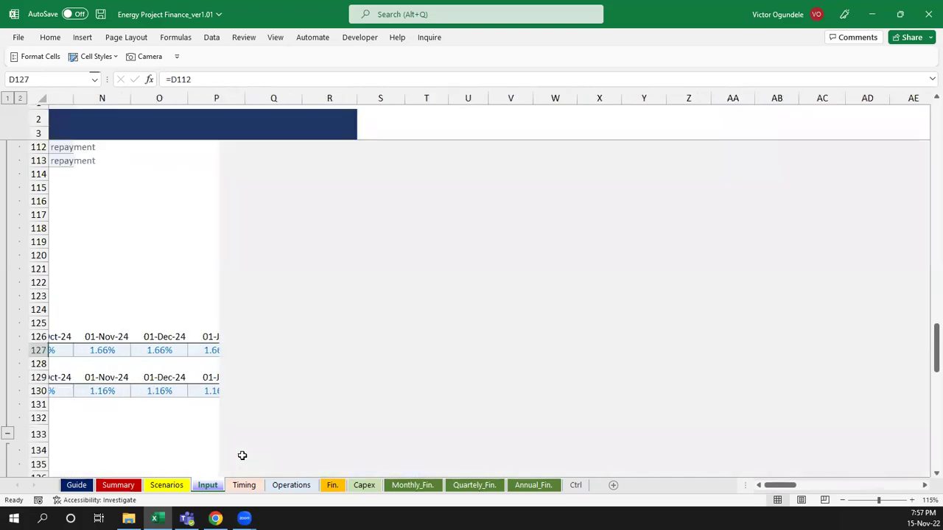
Examine Facility B - Tranche B's monthly repayment percentages across the Repayment Profile into early 2025
key("ctrl+Right")
key("Right")
key("Right")
key("Down")
key("Down")
key("Down")
key("Right")
key("Right")
key("Right")
key("Right")
key("Right")
key("Right")
key("Right")
key("Right")
key("Right")
key("Right")
key("Right")
key("Right")
key("Right")
key("Right")
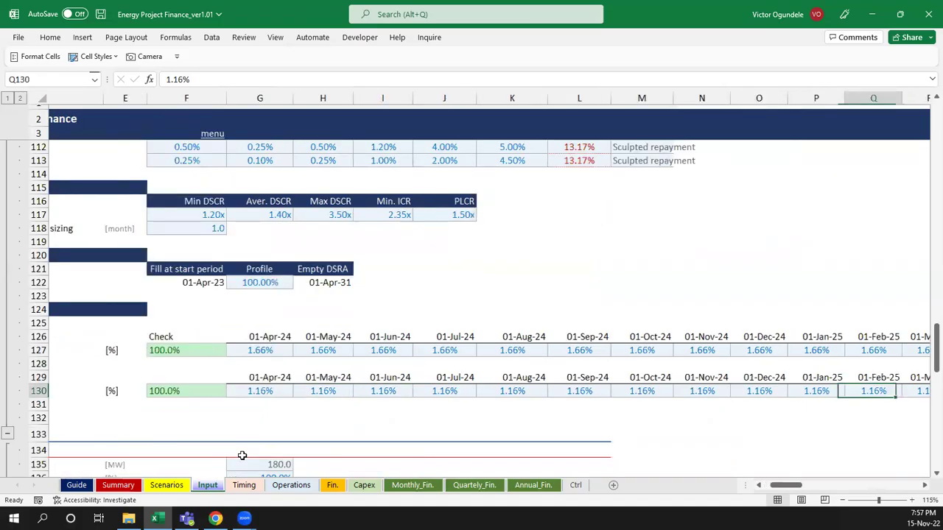
Set Facility B - Tranche B's repayment percentage for 01-Mar-25 to 0%
key("Left")
key("Left")
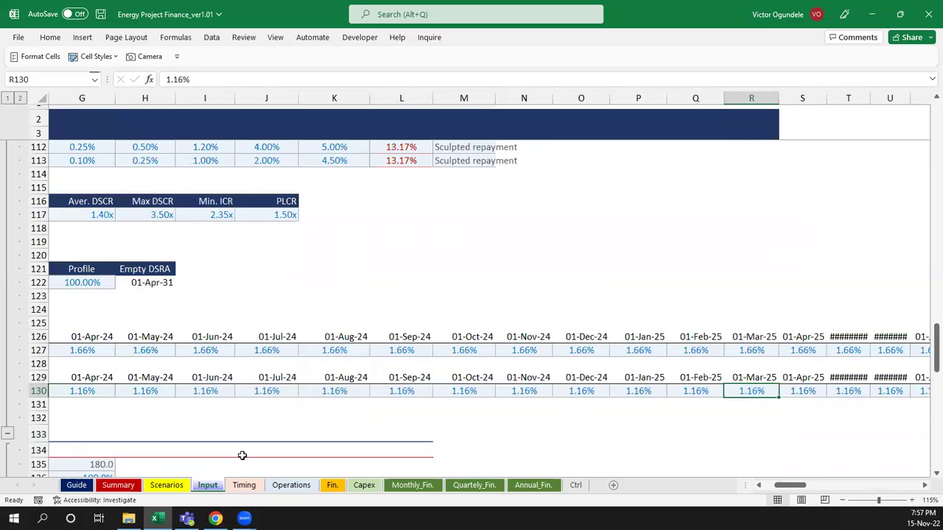
type("0")
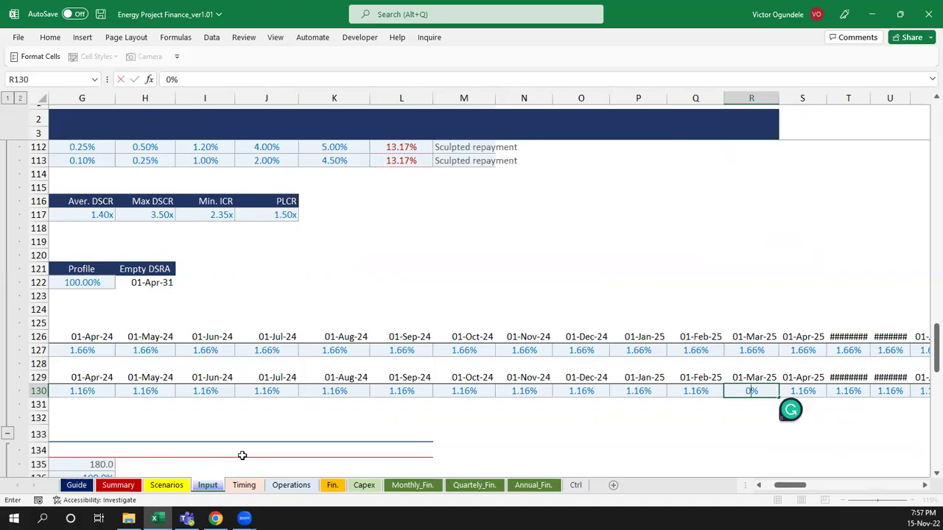
key("ctrl+Return")
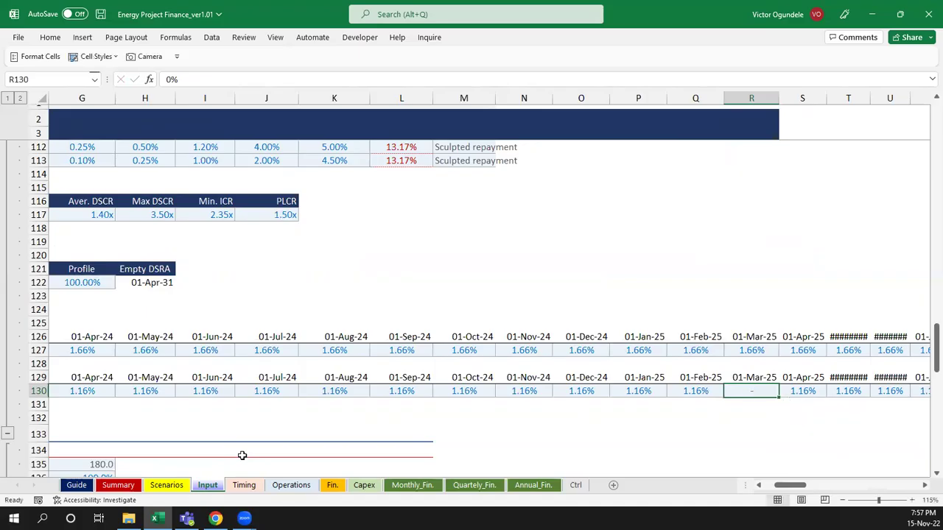
Inspect the balancing formula in Facility B's last repayment period and look back along its monthly percentages
key("ctrl+Right")
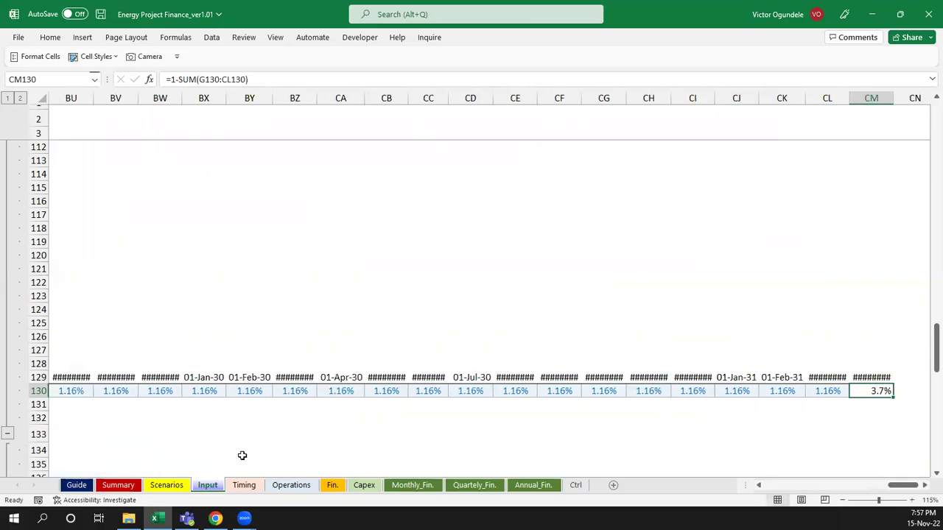
key("Left")
key("Right")
key("ctrl+Left")
key("Right")
key("Right")
key("Right")
key("Right")
key("Right")
key("Right")
key("Right")
key("Right")
key("Right")
key("Right")
key("Right")
key("Right")
key("Right")
key("Left")
key("Left")
key("Left")
key("Left")
key("Left")
key("Left")
Return to the start of the Facility B row and go down to the Capacity assumptions under Operations
key("Home")
key("Right")
key("Down")
key("Down")
key("Down")
key("Down")
key("Down")
key("Down")
key("Down")
key("Down")
key("Down")
key("Down")
key("Down")
key("Down")
key("Down")
key("Down")
key("Down")
key("Down")
key("Down")
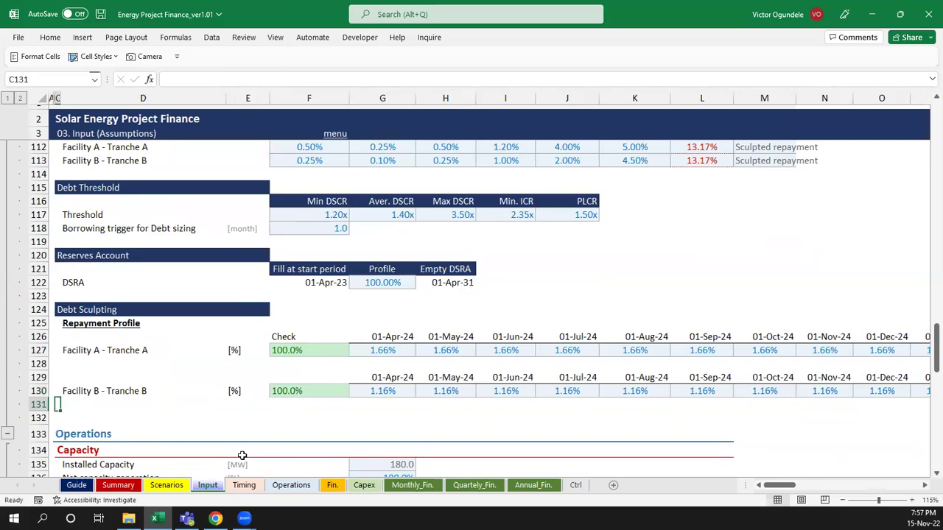
key("Down")
key("Down")
key("Down")
key("Down")
key("Down")
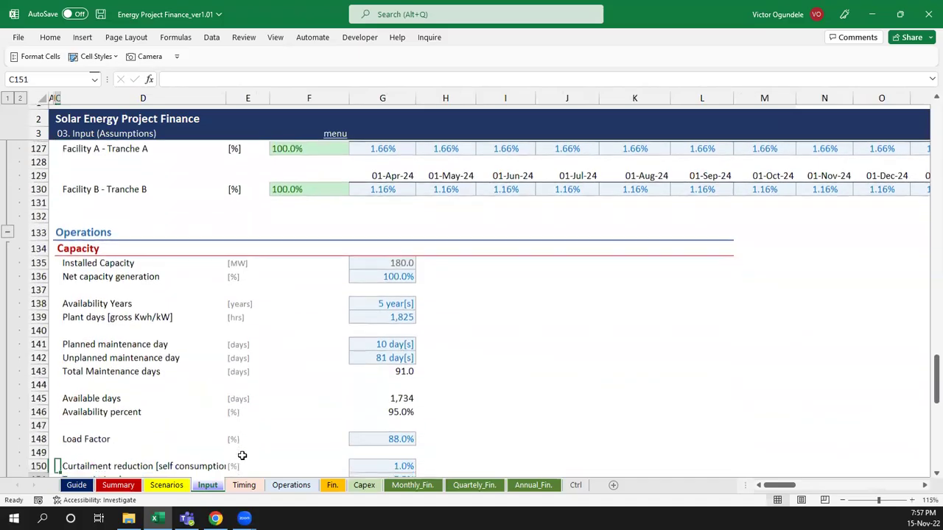
Examine the Capacity assumptions from Installed Capacity and maintenance days through Load Factor and losses to Gas Availability
key("Up")
key("Up")
key("Up")
key("Up")
key("Up")
key("Up")
key("Up")
key("Up")
key("Up")
key("Up")
key("Up")
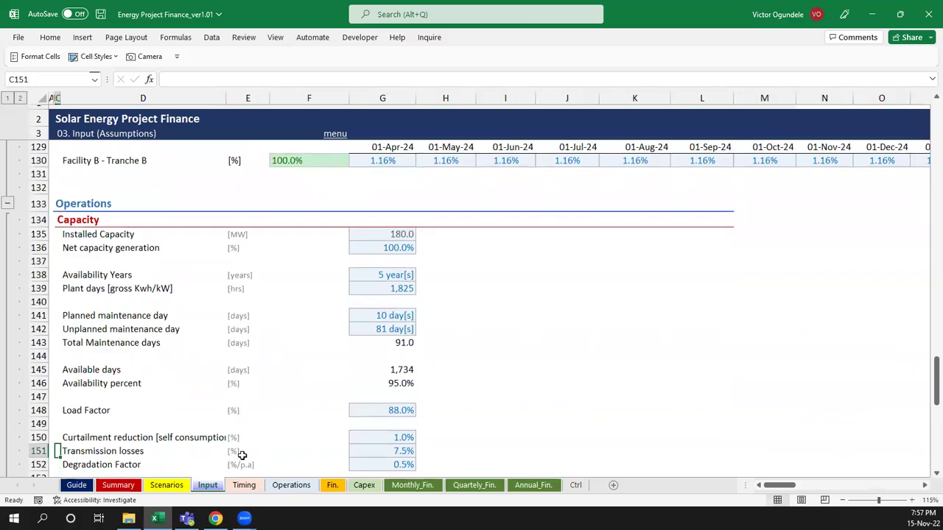
key("Down")
key("Down")
key("Down")
key("Down")
key("Down")
key("Down")
key("Down")
key("Down")
key("Down")
key("Down")
key("Down")
key("Down")
key("Down")
key("Down")
key("Down")
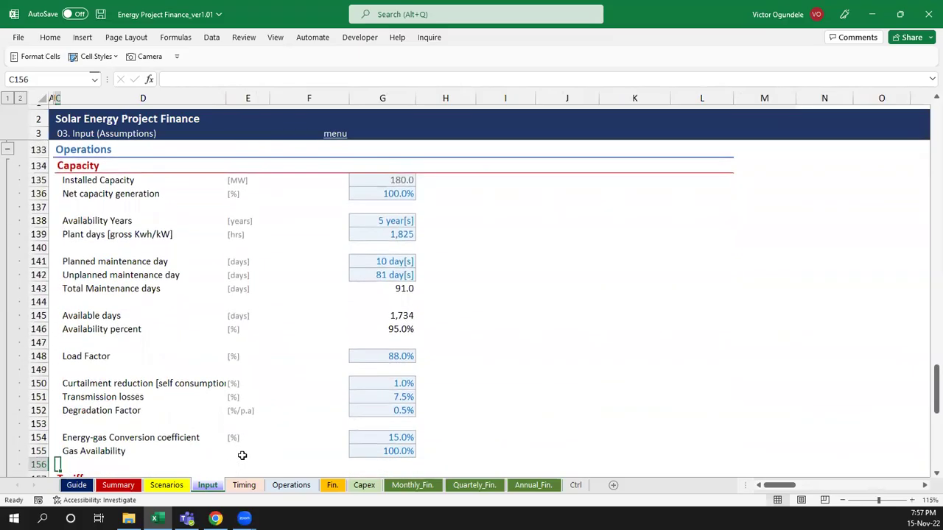
Examine the Tariff assumptions for Capacity Price, Energy Price and Gas Price
key("Down")
key("Down")
key("Down")
key("Down")
key("Down")
key("Down")
key("Up")
key("Up")
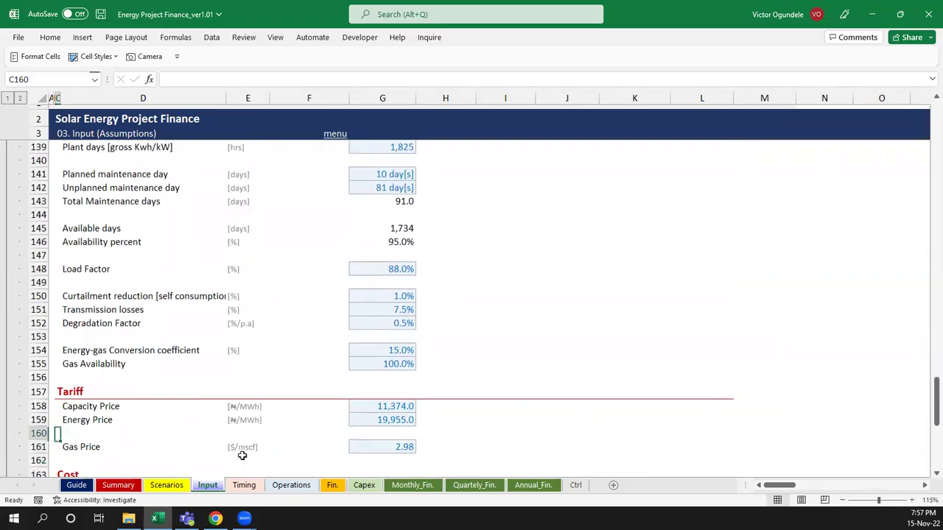
Examine the monthly Operating cost assumptions from O & M cost through Other cost
key("Down")
key("Down")
key("Down")
key("Down")
key("Down")
key("Down")
key("Down")
key("Down")
key("Down")
key("Down")
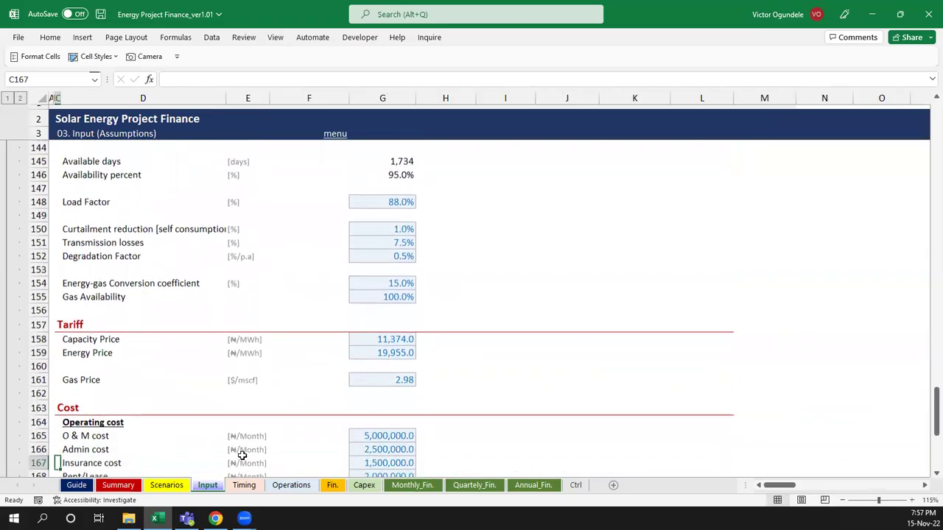
key("Down")
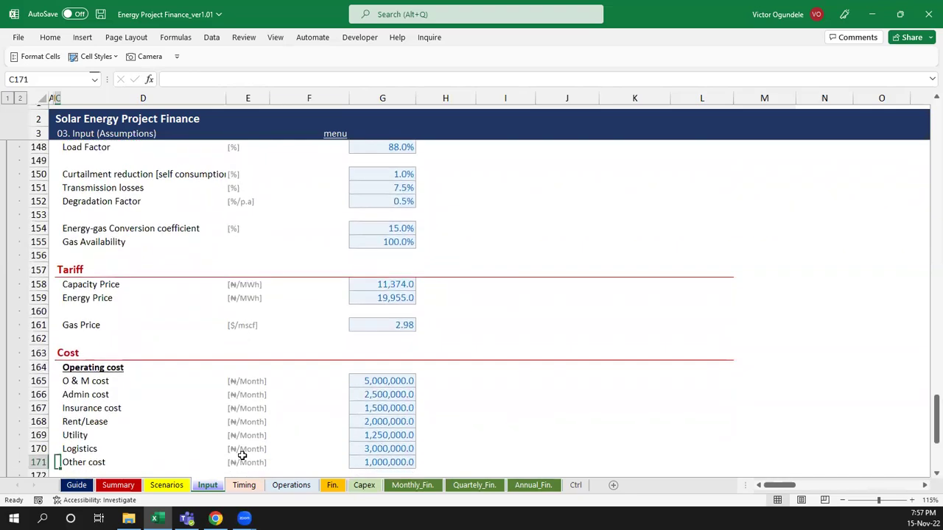
key("Down")
key("Down")
key("Down")
key("Down")
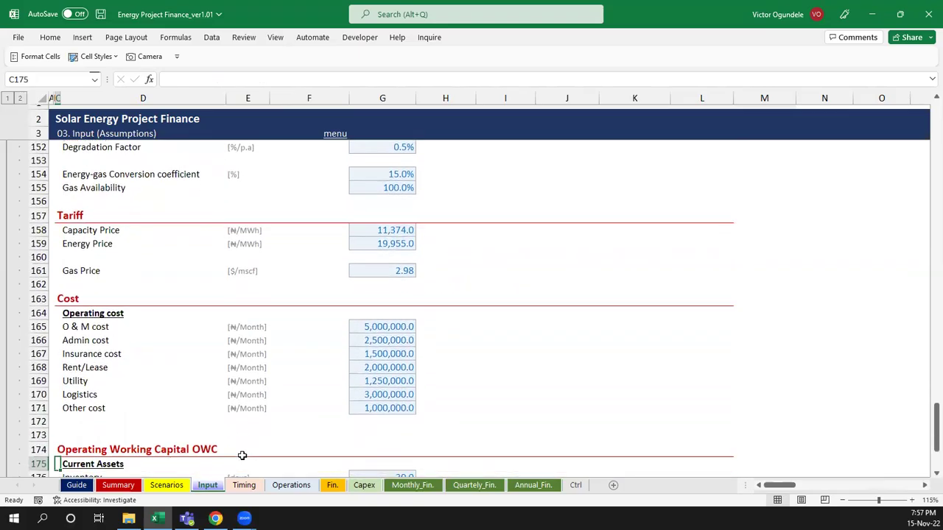
Review the Operating Working Capital days for current assets and current liabilities at the end of the Input sheet
key("Down")
key("Down")
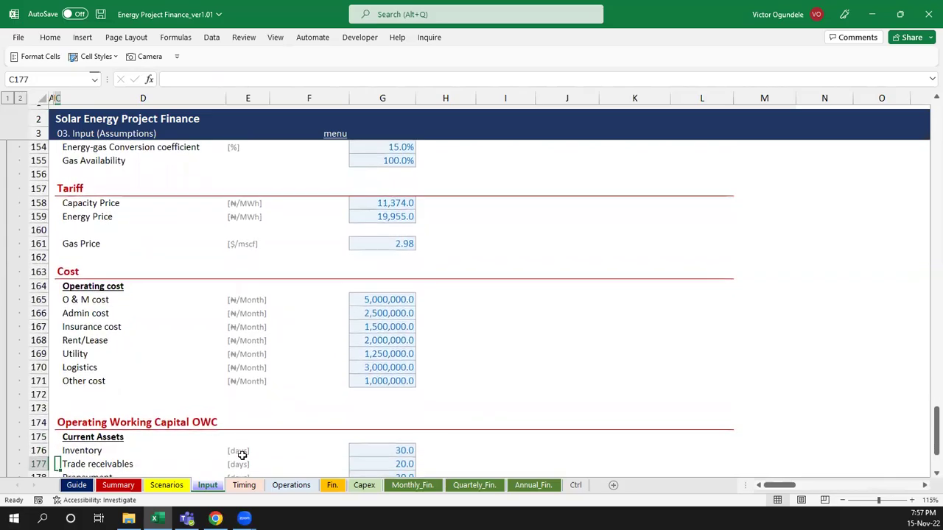
key("Down")
key("Down")
key("Down")
key("Down")
key("Down")
key("Down")
key("Down")
key("Down")
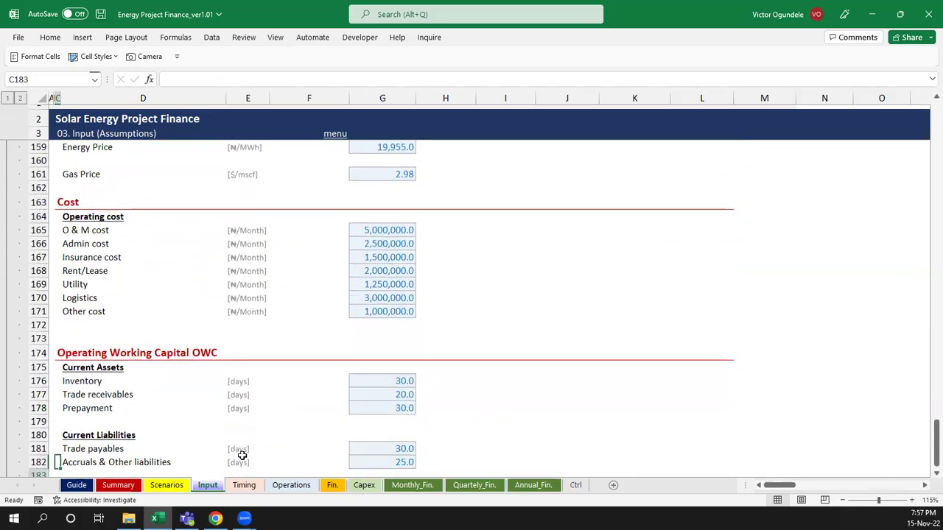
key("Up")
key("Up")
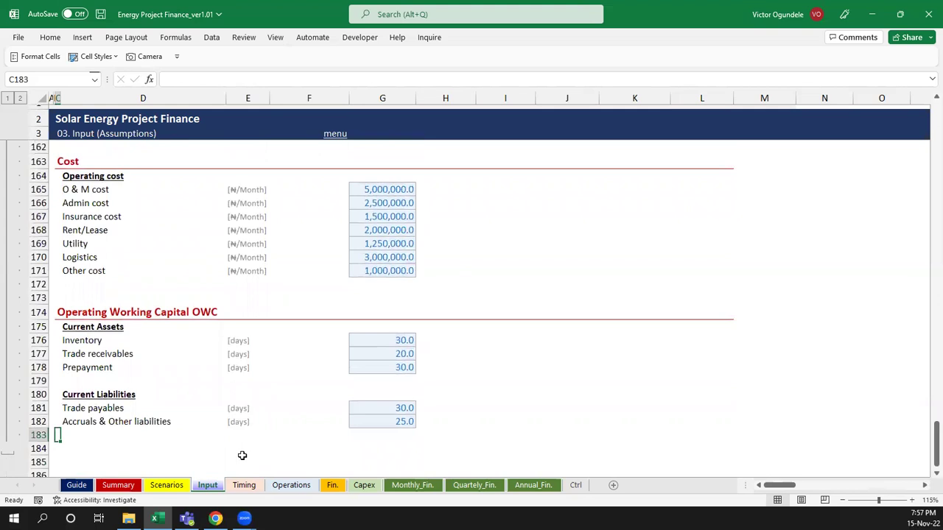
Return to the start of the Input sheet, then open the Timing sheet and skim its flags and masks
key("ctrl+Home")
key("ctrl+Page_Down")
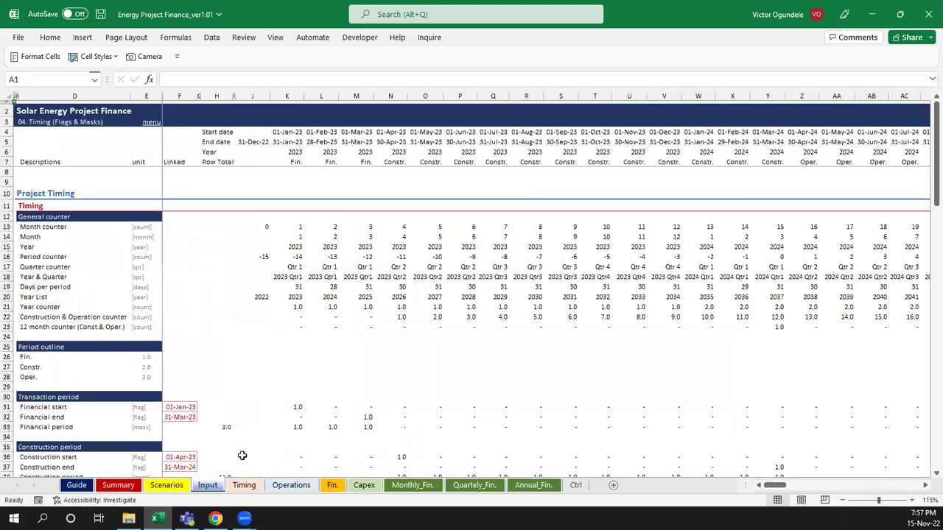
scroll(241, 456, "up", 1)
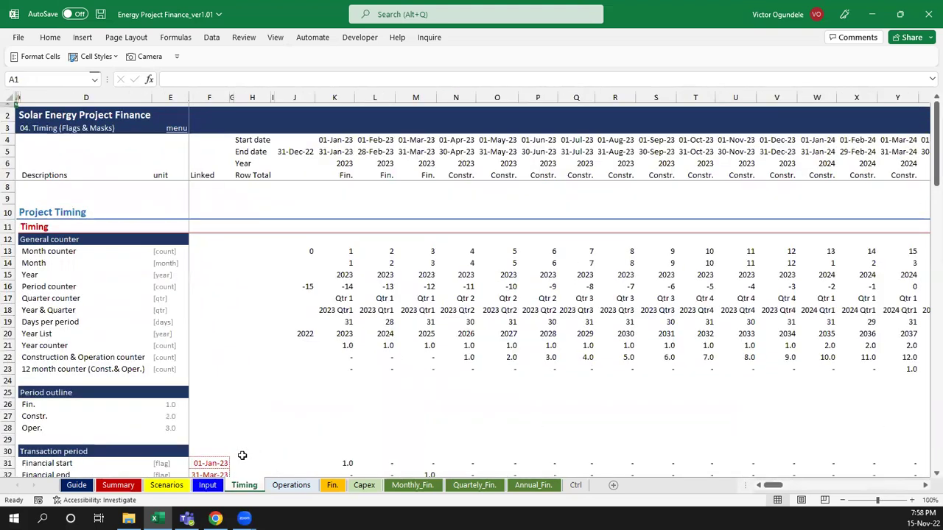
scroll(241, 455, "down", 16)
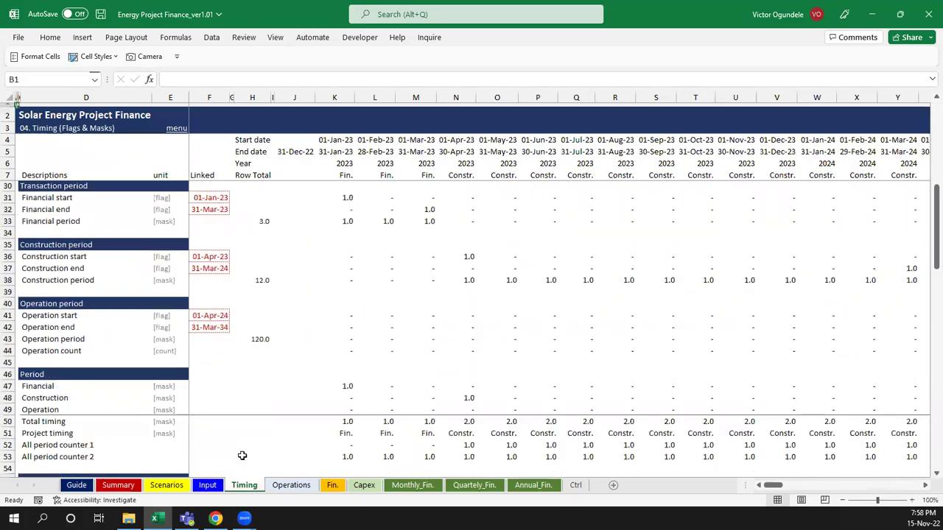
scroll(241, 456, "up", 16)
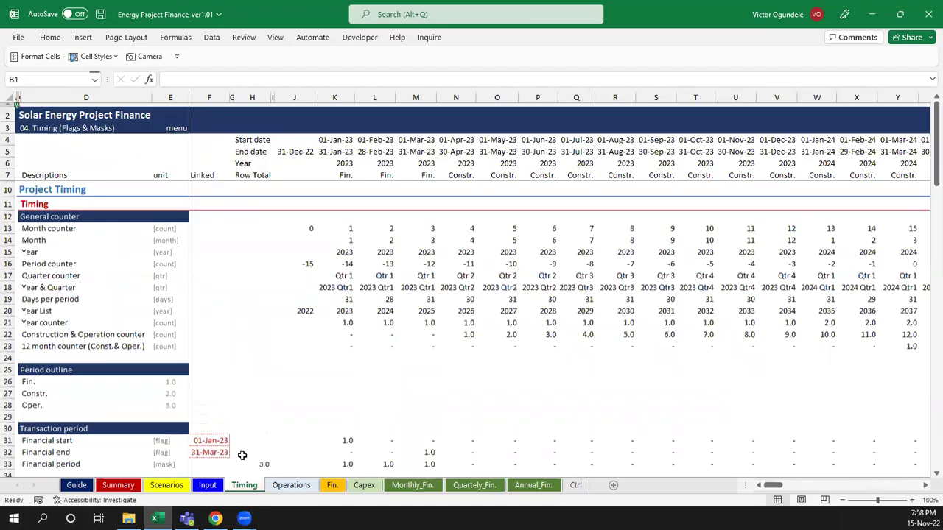
key("ctrl+Home")
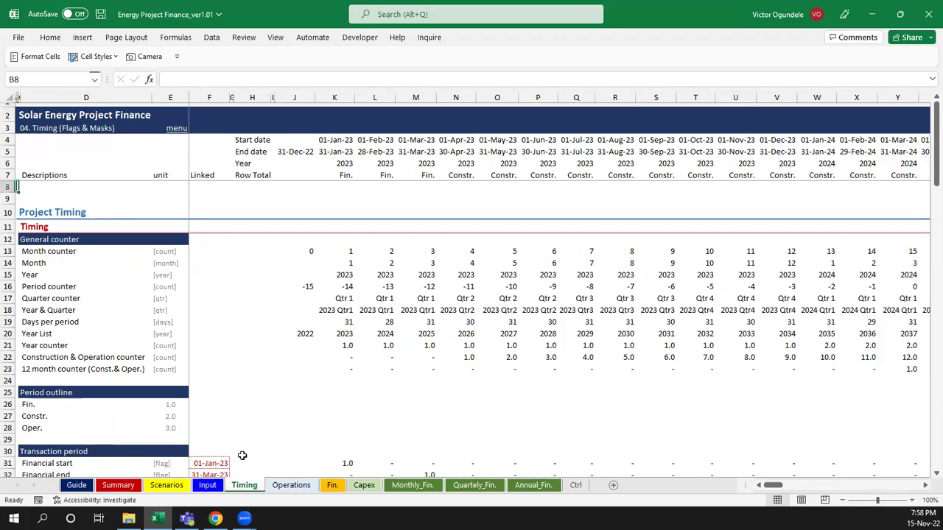
Inspect the General counter formulas in the 01-Jan-23 column, from Month down to Year counter
left_click(350, 259)
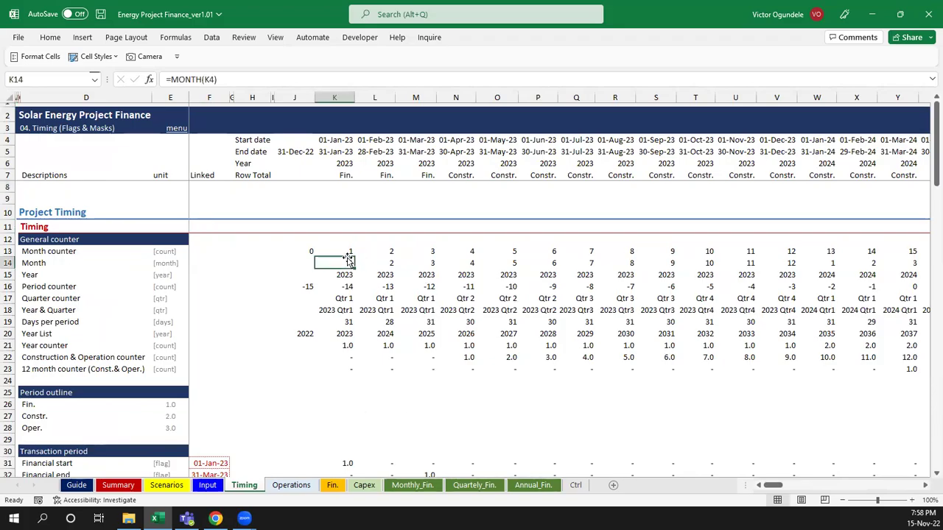
key("Down")
key("Down")
key("Down")
key("Down")
key("Down")
key("Down")
key("Down")
key("Down")
key("Down")
key("Down")
key("Down")
key("Down")
key("Down")
key("Down")
key("Down")
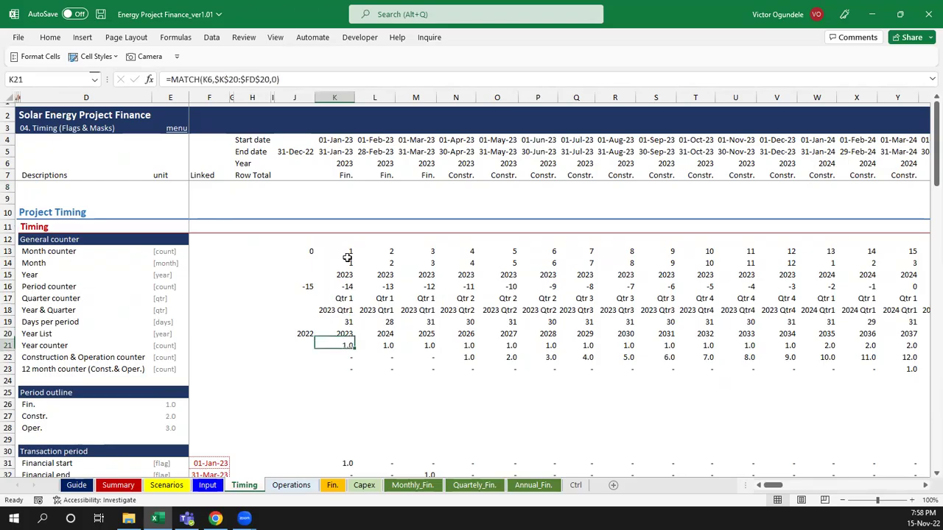
Examine the Transaction, Construction and Operation period flags and masks on the Timing sheet
key("Down")
key("Down")
key("Down")
key("Down")
key("Down")
key("Down")
key("Down")
key("Down")
key("Down")
key("Down")
key("Down")
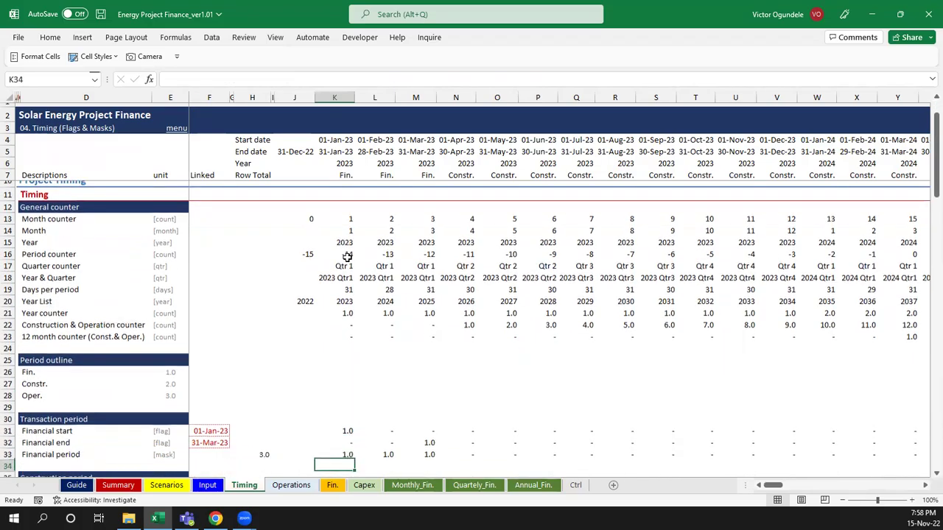
key("Down")
key("Down")
key("Down")
key("Down")
key("Down")
key("Down")
key("Down")
key("Down")
key("Down")
key("Down")
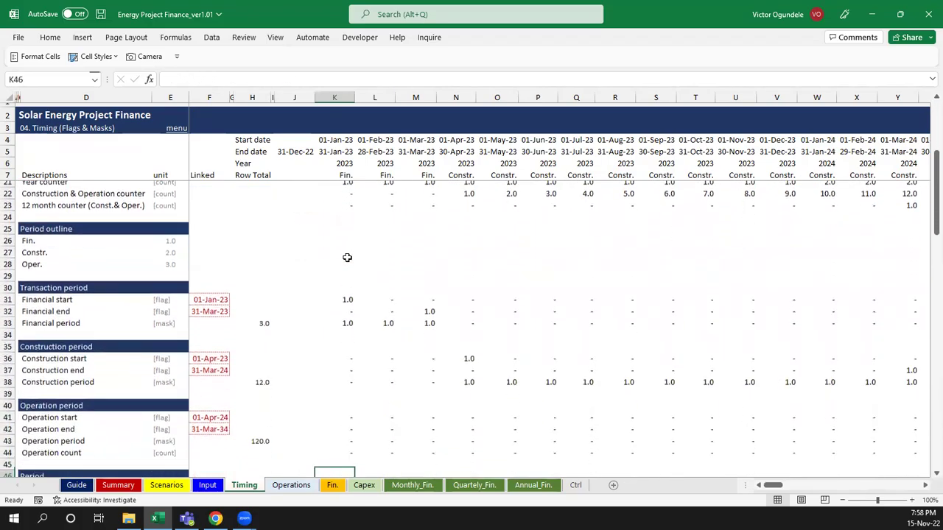
Inspect the Period masks, from Total timing and Project timing to All period counter 1
key("Down")
key("Down")
key("Down")
key("Down")
key("Down")
key("Down")
key("Down")
key("Down")
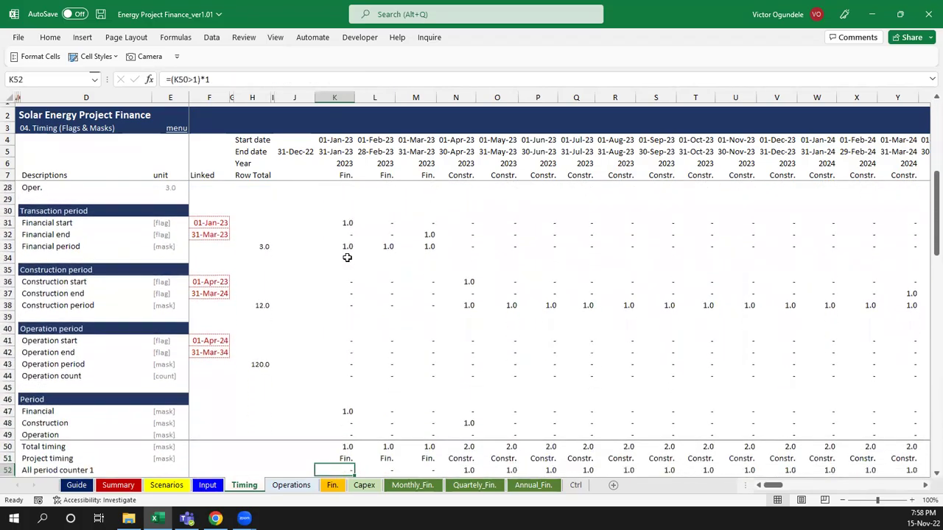
Examine the Capex Profile Timing percentages and the Pioneer start and end flags
key("Down")
key("Down")
key("Down")
key("Down")
key("Down")
key("Down")
key("Down")
key("Down")
key("Down")
key("Down")
key("Down")
key("Down")
key("Down")
key("Down")
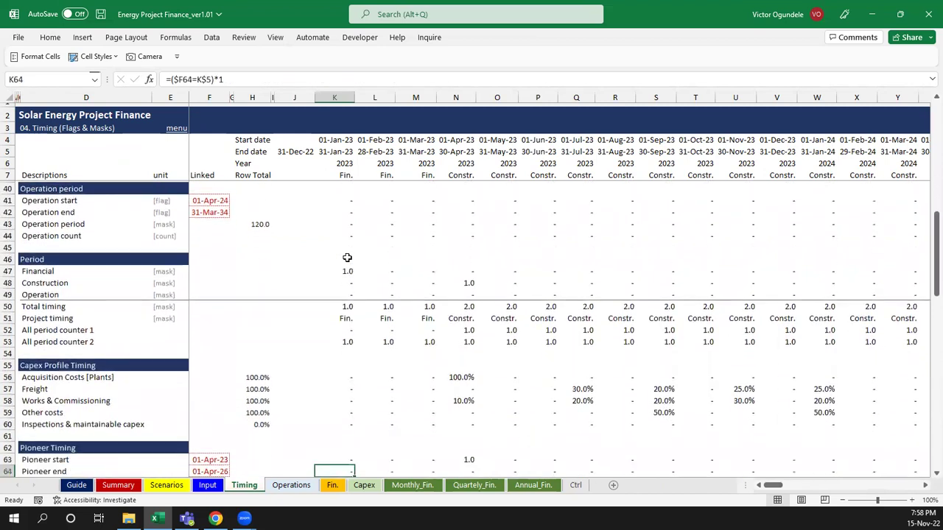
Look over the loan tranches' drawdown, moratorium and repayment flags and return to the start of the Timing sheet
key("Page_Down")
key("ctrl+Up")
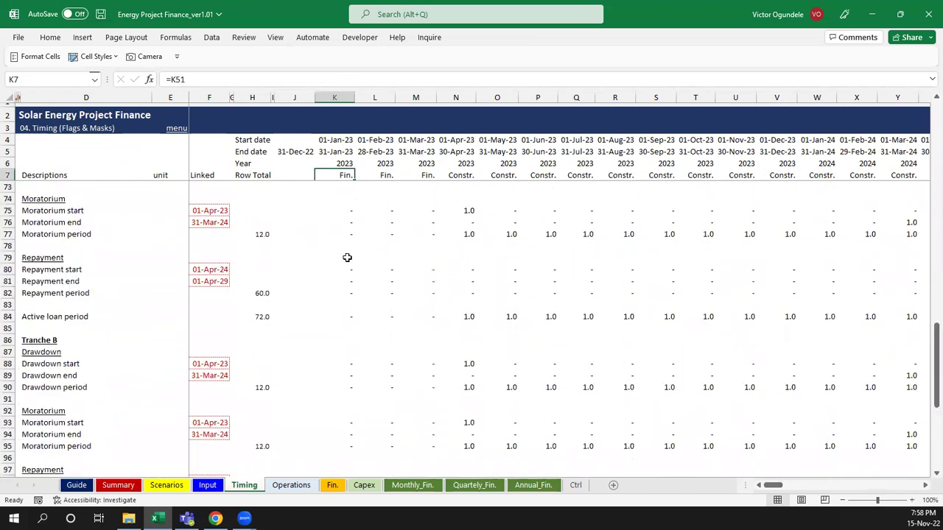
key("Page_Down")
key("ctrl+Up")
key("ctrl+Home")
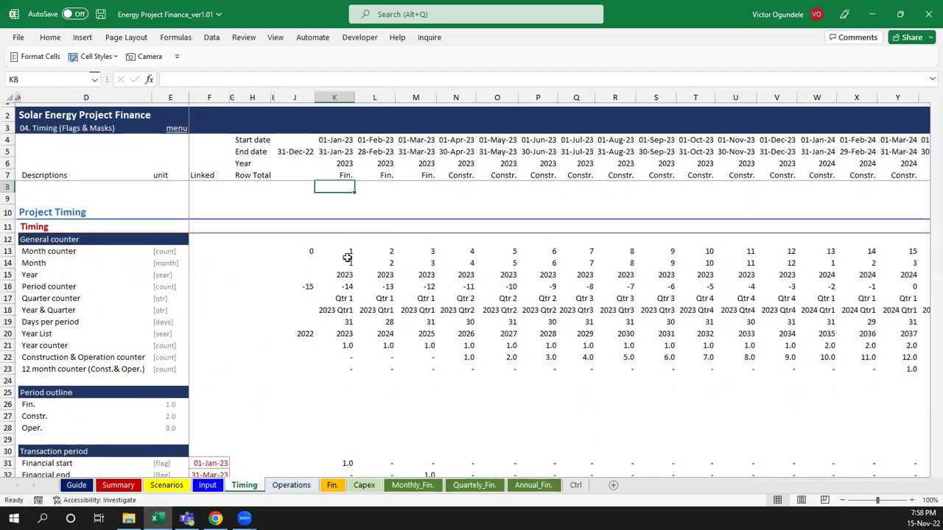
Open the Operations sheet, skim its revenue and cost sections and enlarge the view to 115%
key("ctrl+Page_Down")
scroll(346, 257, "down", 10)
scroll(347, 257, "up", 10)
scroll(346, 257, "up", 1)
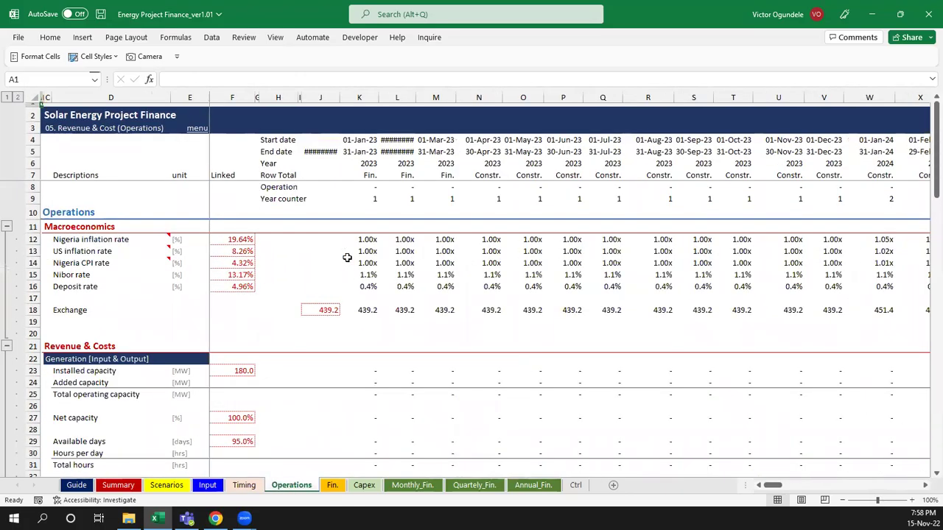
scroll(346, 257, "up", 1)
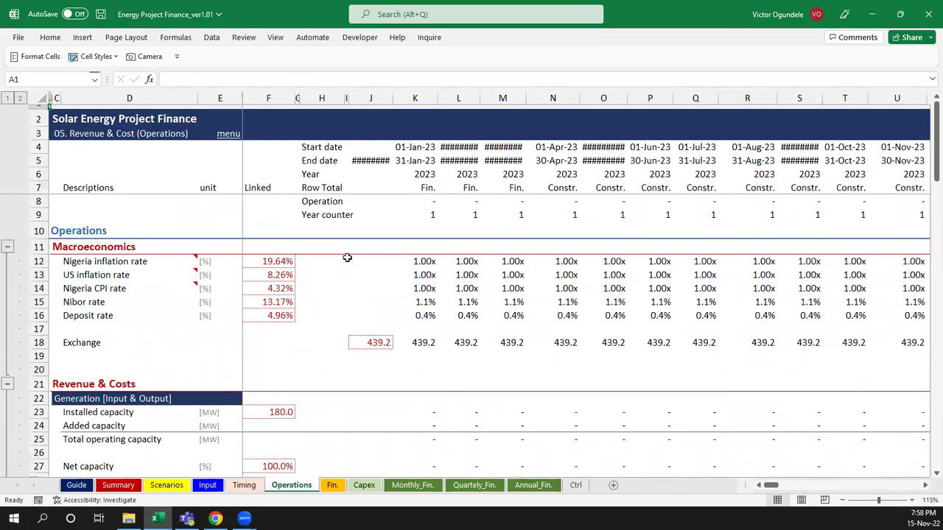
Inspect the Macroeconomics index formulas for Nigeria and US inflation and follow the US inflation row to its last period
left_click(416, 271)
key("Down")
key("Down")
key("Down")
key("Up")
key("Up")
key("Up")
key("Up")
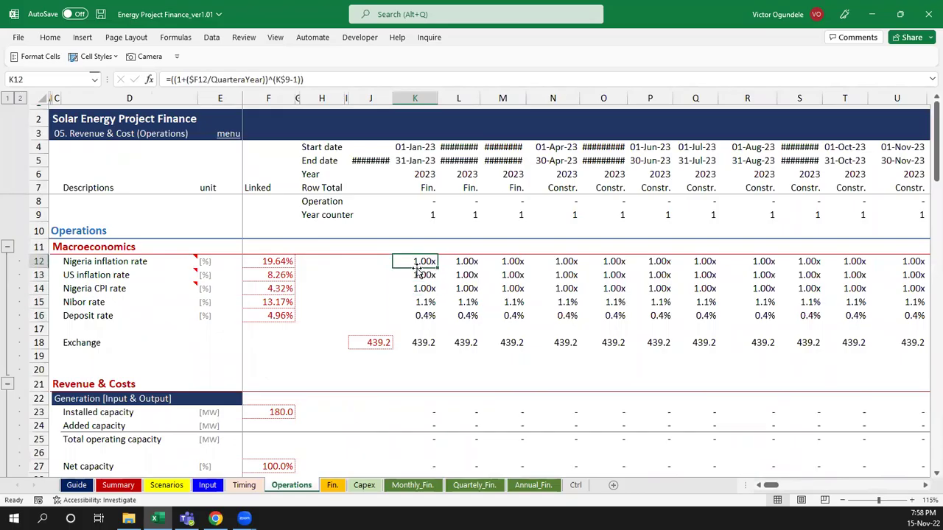
key("Down")
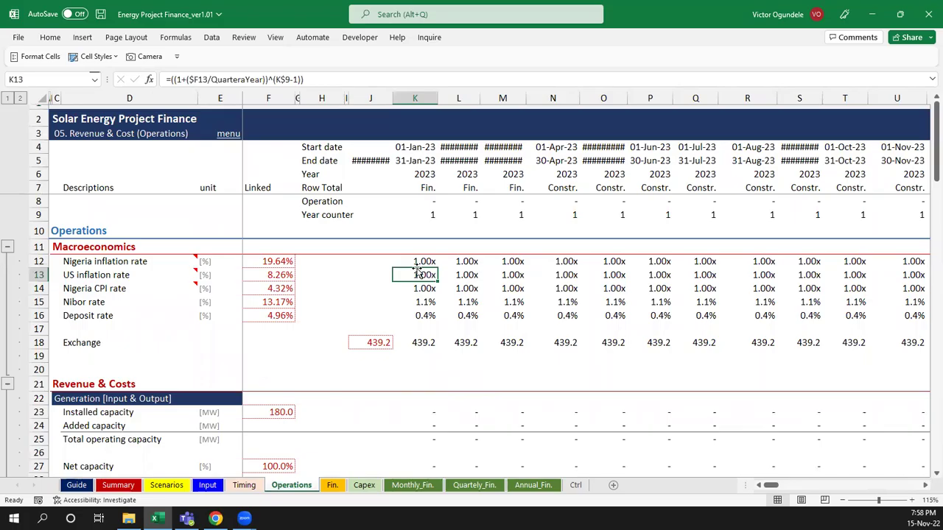
key("ctrl+Right")
key("Home")
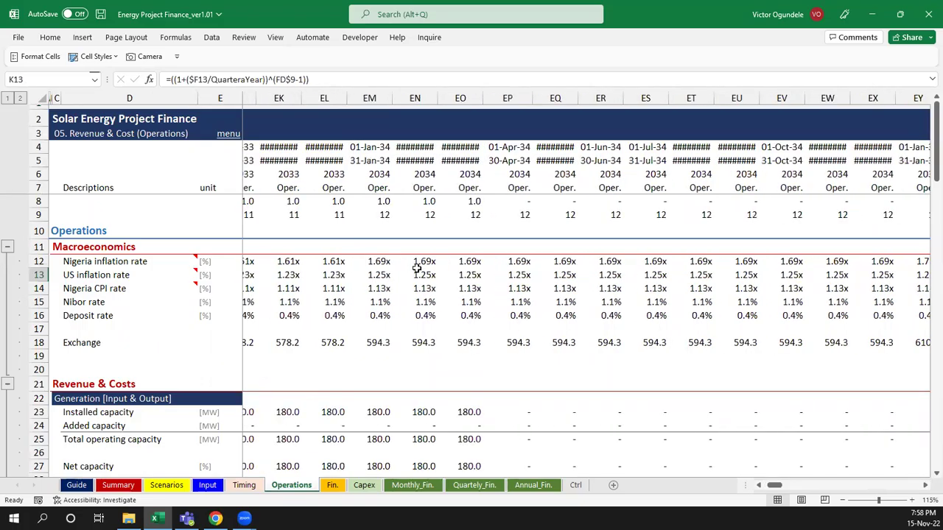
Inspect the Exchange rate's linked starting value and its formula in the 01-Jan-23 column
key("Right")
key("Down")
key("Down")
key("Down")
key("Down")
key("Right")
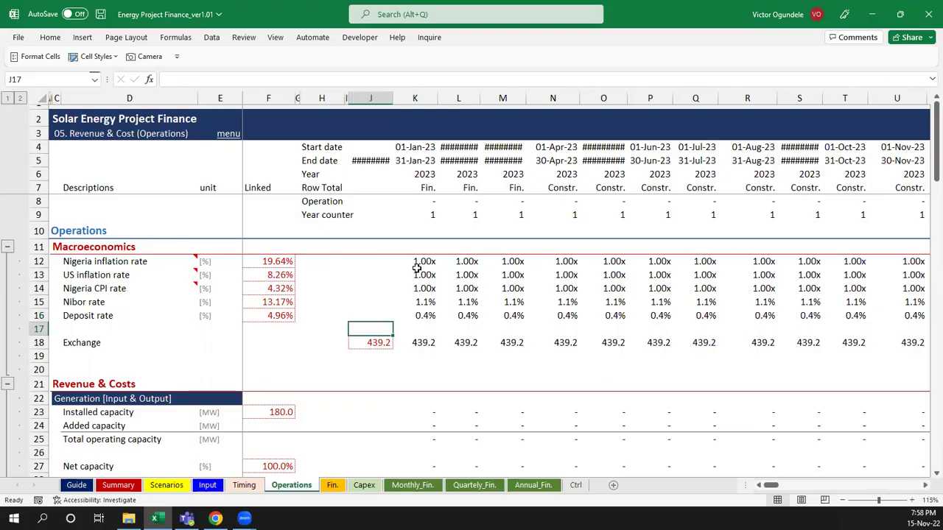
key("Down")
key("Right")
key("Right")
key("Left")
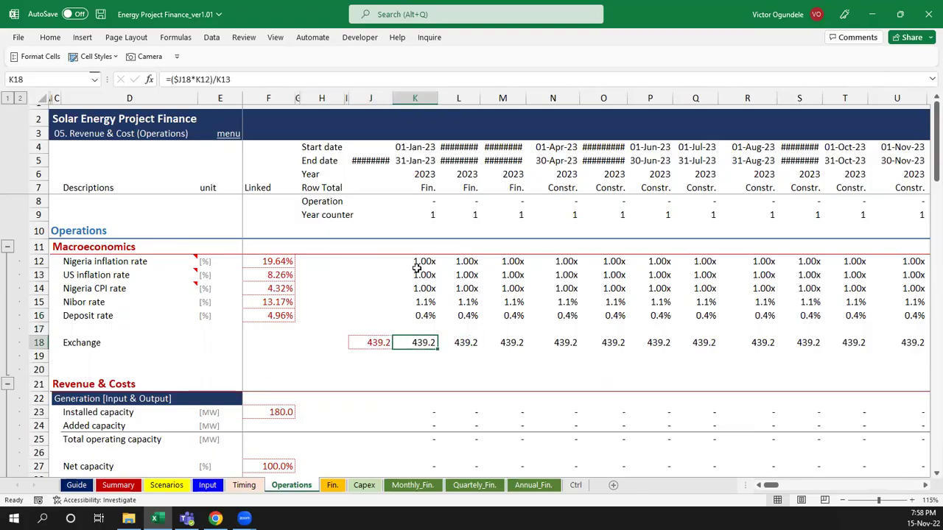
Look along the Exchange row and select its full monthly range from 01-Jan-23 to check the forecast rates
key("Right")
key("ctrl+Right")
key("Home")
key("Right")
key("Right")
key("Right")
key("Right")
key("Right")
key("Right")
key("Right")
key("Right")
key("Right")
key("ctrl+shift+Right")
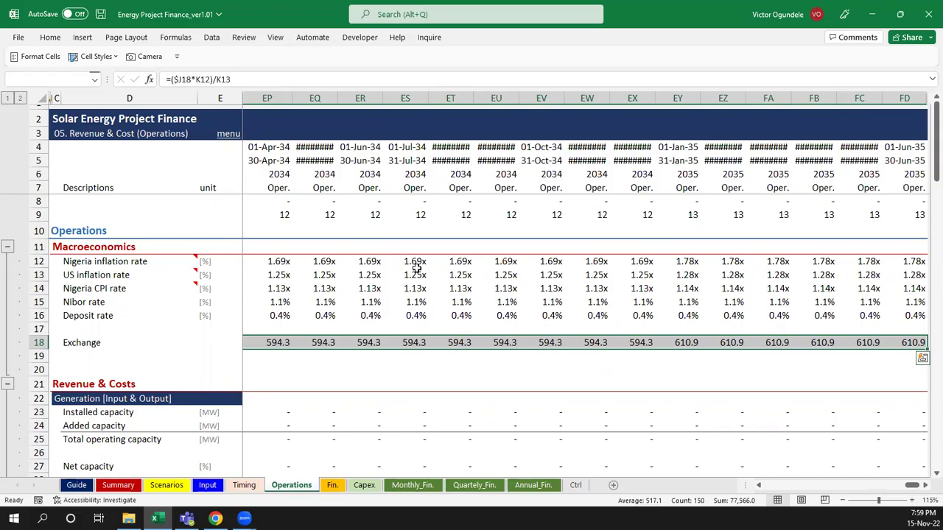
key("shift+BackSpace")
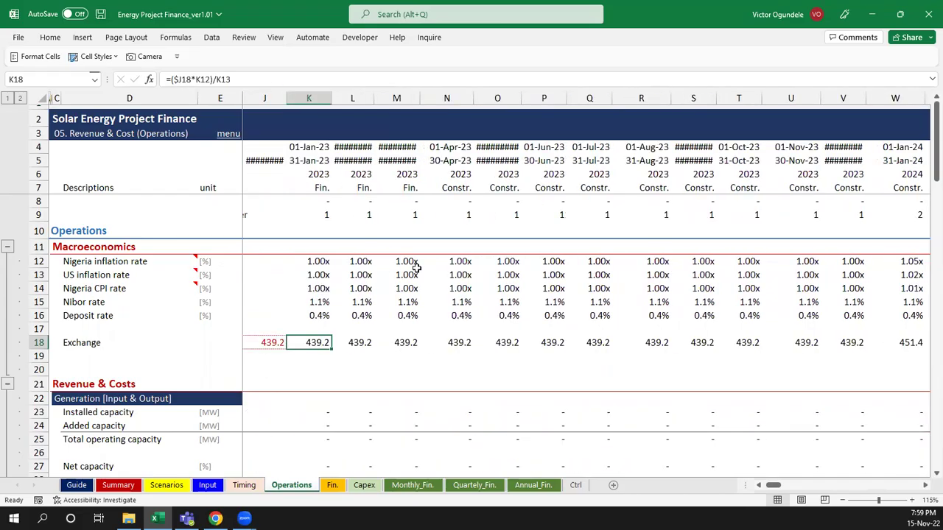
Compare the Exchange formulas in the last two periods of the timeline
key("ctrl+Right")
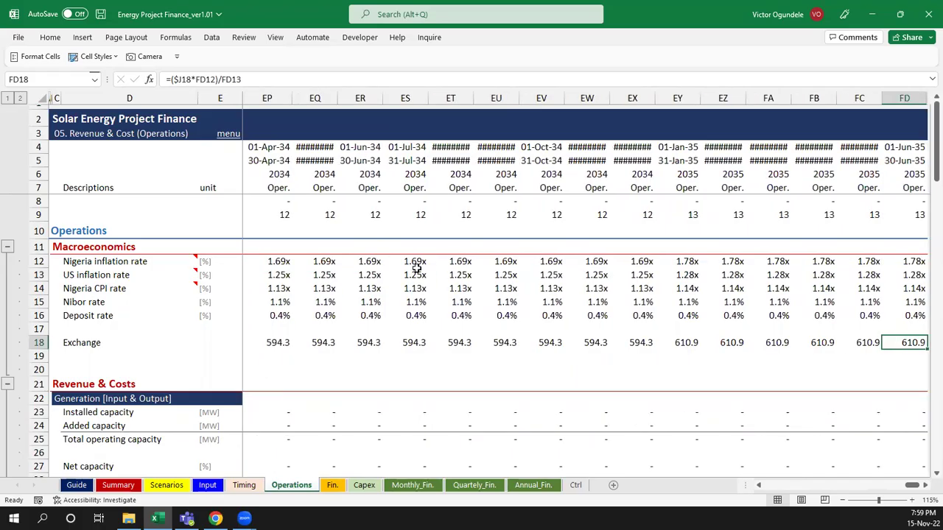
key("Left")
key("Right")
key("Left")
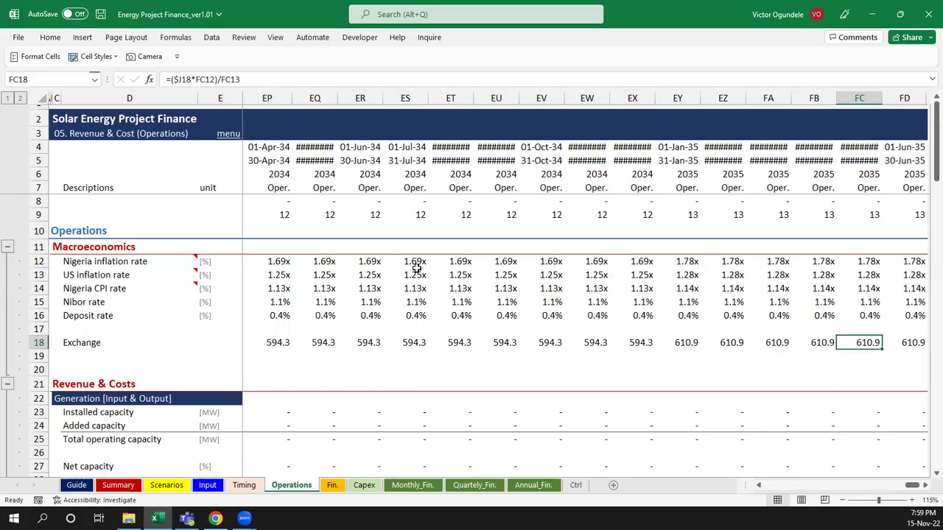
key("Right")
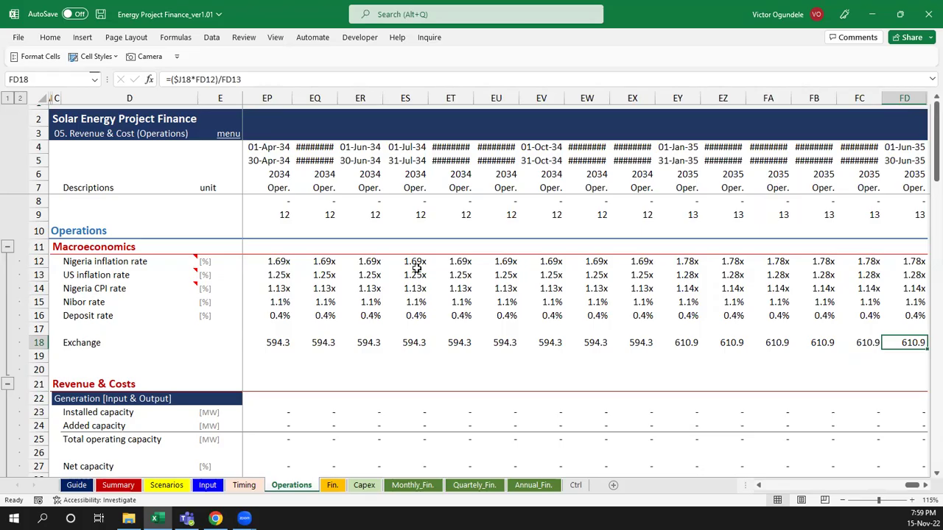
Look along the Exchange row from its starting value to early 2024 and back, comparing the rates across the year change
key("ctrl+Left")
key("ctrl+c")
key("Right")
key("Right")
key("Right")
key("Right")
key("Right")
key("Right")
key("Right")
key("Right")
key("Right")
key("Right")
key("Right")
key("Right")
key("Right")
key("Right")
key("Right")
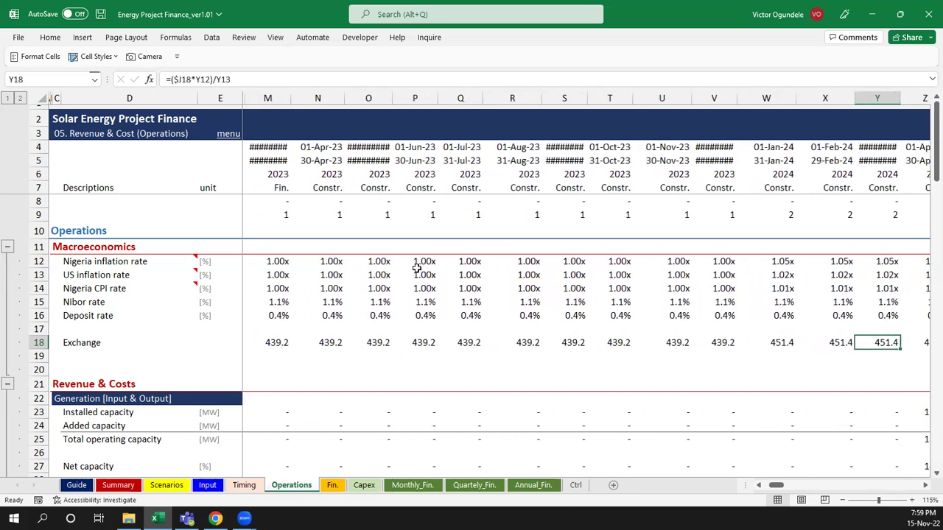
key("Right")
key("Left")
key("Left")
key("Left")
key("Left")
key("Left")
key("Left")
key("Left")
key("Left")
key("Left")
key("Left")
key("Left")
key("Left")
key("Left")
key("Left")
key("Left")
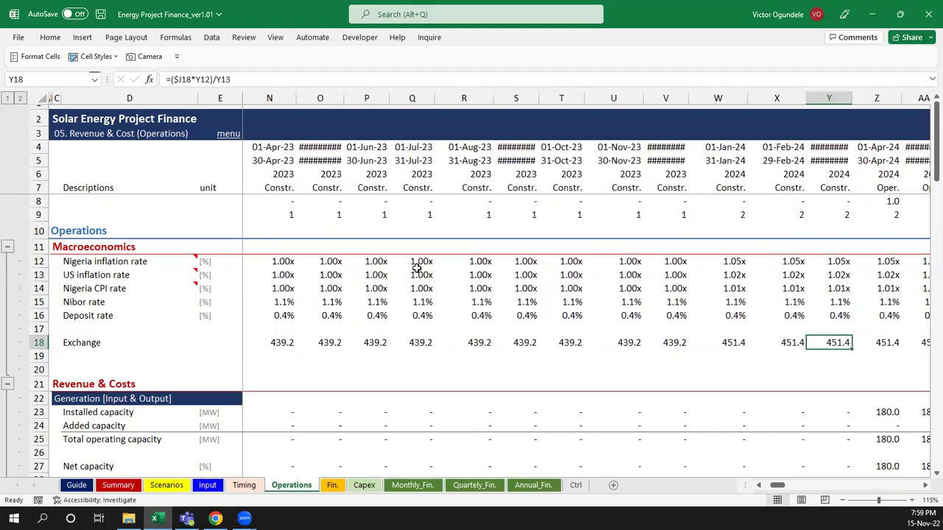
key("Left")
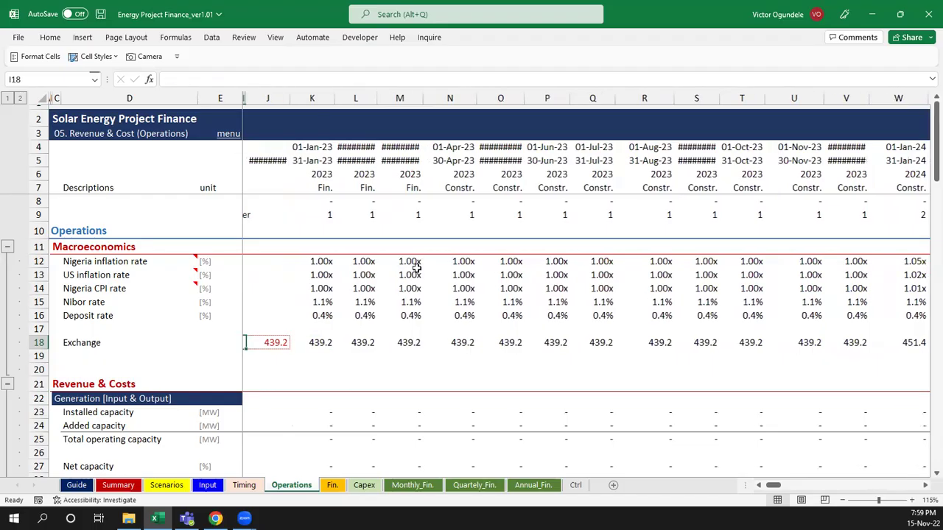
Look down the Revenue & Costs section below the Macroeconomics block and return to the upper rows in the 01-Jan-23 column
key("Down")
key("Down")
key("Down")
key("Down")
key("Down")
key("Down")
key("Down")
key("Down")
key("Down")
key("Down")
key("Down")
key("Down")
key("Down")
key("Down")
key("Down")
scroll(416, 268, "down", 1)
key("Down")
key("Down")
key("Down")
key("Down")
key("Down")
key("Down")
key("Down")
key("Down")
key("Down")
key("Down")
key("Down")
key("Down")
key("Down")
key("Down")
key("Right")
key("Up")
key("Up")
key("Up")
key("Up")
key("Up")
key("Up")
key("Up")
key("Up")
key("Up")
key("Up")
key("Up")
key("Up")
key("Up")
key("Up")
key("Up")
key("Up")
key("Up")
key("Up")
key("Up")
key("Up")
Examine the Generation, Delivered to grid, Natural gas and Tarrif rows down the 01-Jan-23 column
key("Down")
key("Down")
key("Down")
key("Down")
key("Down")
key("Down")
key("Down")
key("Down")
key("Down")
key("Down")
key("Down")
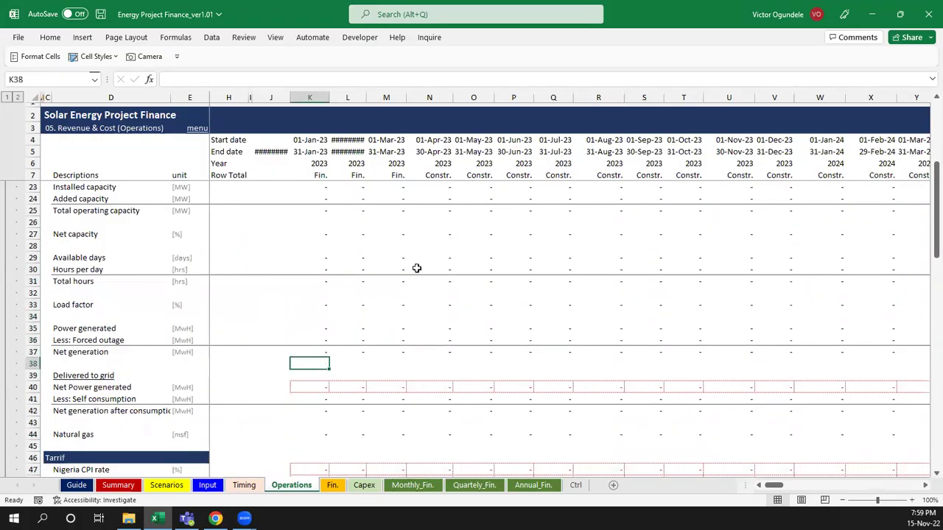
key("Down")
key("Down")
key("Down")
key("Down")
key("Down")
key("Down")
key("Down")
key("Down")
key("Down")
key("Down")
key("Down")
key("Down")
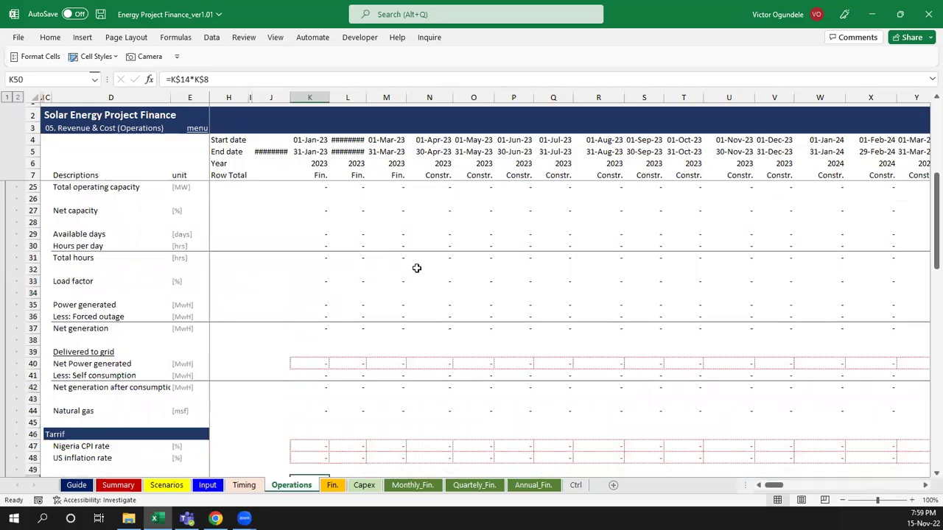
key("Down")
key("Down")
key("Down")
key("Down")
key("Down")
key("Down")
key("Down")
key("Down")
key("Down")
key("Down")
key("Down")
key("Down")
key("Down")
key("Down")
key("Down")
key("Down")
key("Down")
key("Down")
key("Down")
key("Down")
key("Down")
key("Down")
key("Down")
key("Down")
Follow the Total operating capacity row from the start of the timeline to the 01-Sep-24 operating period and inspect its formula
key("ctrl+Up")
key("Down")
key("Down")
key("Down")
key("Down")
key("Down")
key("Down")
key("Down")
key("Down")
key("Right")
key("Right")
key("Right")
key("Right")
key("Right")
key("Right")
key("Right")
key("Right")
key("Right")
key("Right")
key("Right")
key("Right")
key("Right")
key("Right")
key("Right")
key("Right")
key("Right")
key("Right")
key("Right")
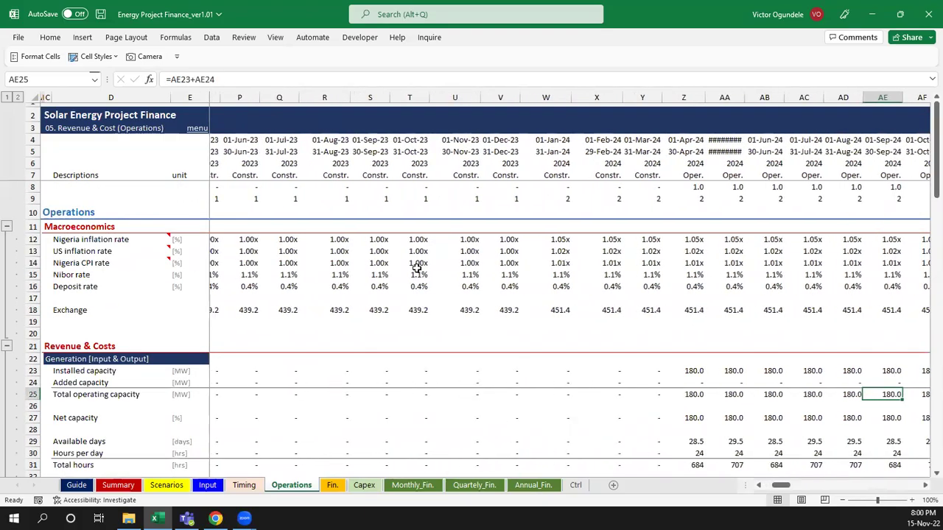
Move through the operating periods to the 01-Apr-25 column and examine its available days, hours per day and Total hours rows
key("Right")
key("Right")
key("Right")
key("Right")
key("Right")
key("Right")
key("Right")
key("Down")
key("Down")
key("Down")
key("Down")
key("Down")
key("Down")
key("Down")
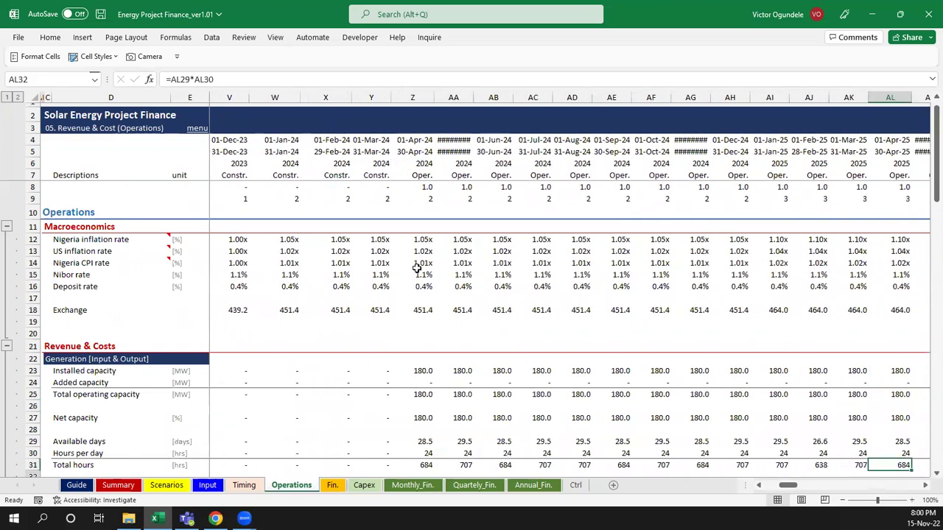
Examine the Load factor, Power generated, Delivered to grid, Natural gas and Tarrif rows down the 01-Apr-25 column
key("Down")
key("Down")
key("Down")
key("Down")
key("Down")
key("Down")
key("Down")
key("Down")
key("Down")
key("Down")
key("Down")
key("Down")
key("Down")
key("Down")
key("Down")
key("Down")
key("Down")
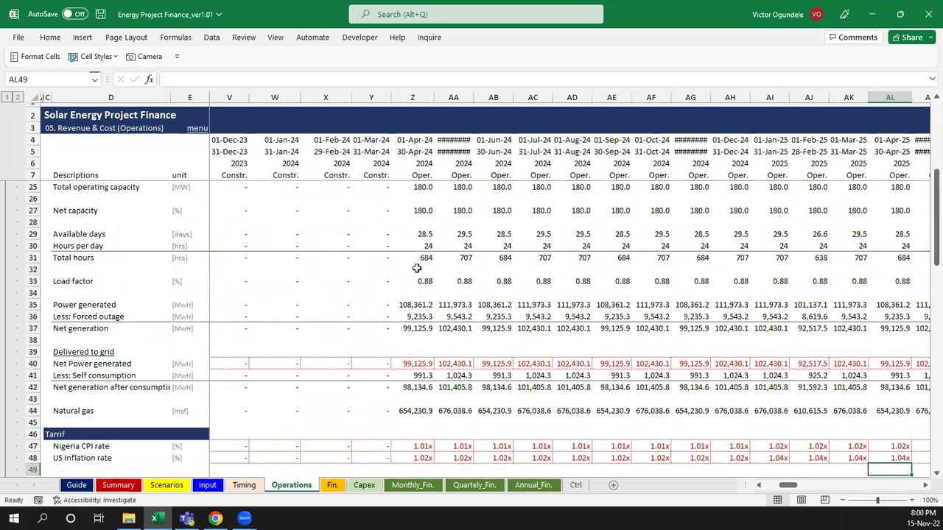
Return to the start of the Operations sheet, switch to the Timing sheet and look down its General counter and Period outline blocks
key("ctrl+Home")
key("ctrl+Page_Up")
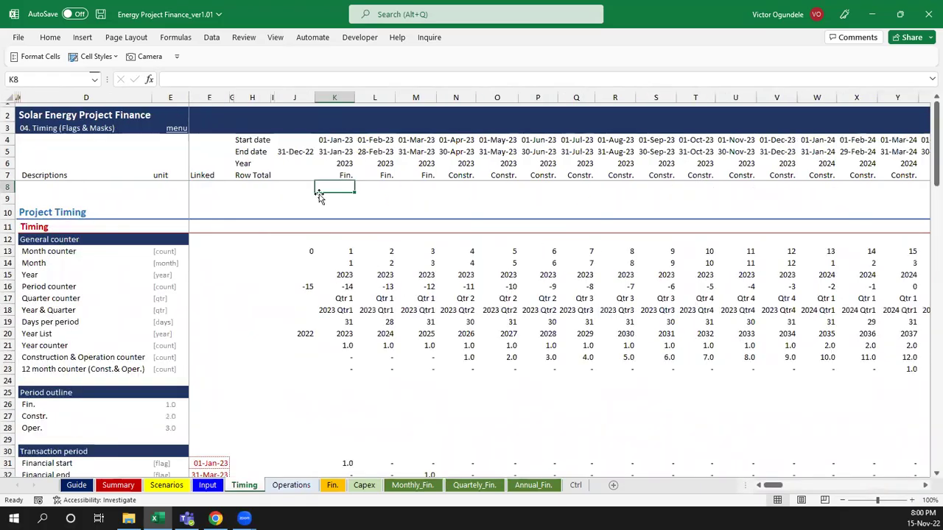
key("Down")
key("Down")
key("Down")
key("Down")
key("Down")
key("Down")
key("Down")
key("Down")
key("Down")
key("Down")
key("Down")
key("Down")
key("Down")
key("Down")
key("Down")
key("Down")
key("Down")
key("Down")
key("Down")
key("Down")
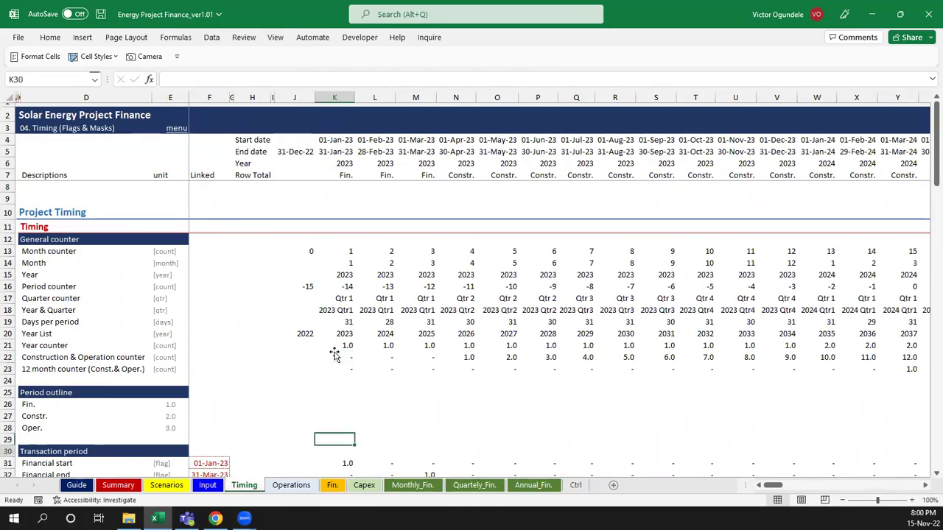
Look down the Timing sheet's construction, operation and Capex Profile Timing rows, and return to the All period counter 1 formula
key("Down")
key("Down")
key("Down")
key("Down")
key("Down")
key("Down")
key("Down")
key("Down")
key("Down")
key("Down")
key("Down")
key("Down")
key("Down")
key("Down")
key("Up")
key("Up")
key("Up")
key("Up")
key("Up")
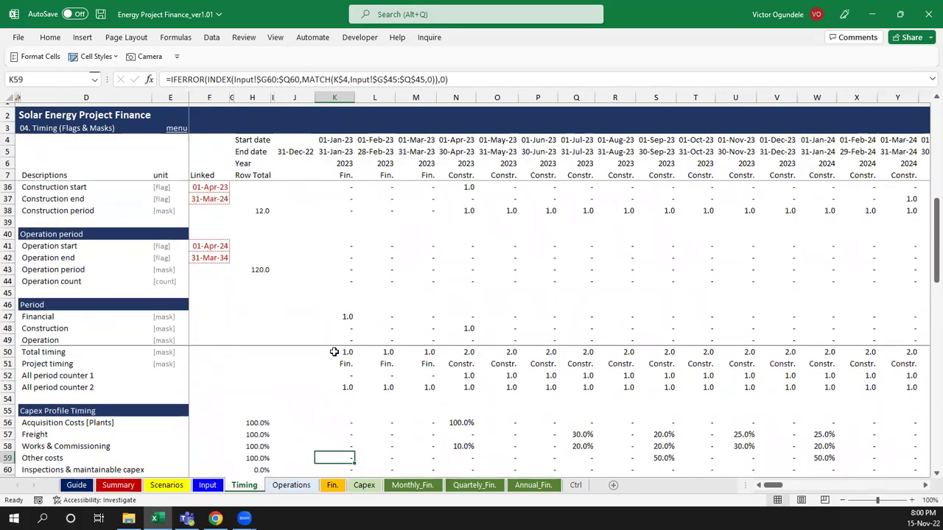
key("Up")
key("Up")
key("Up")
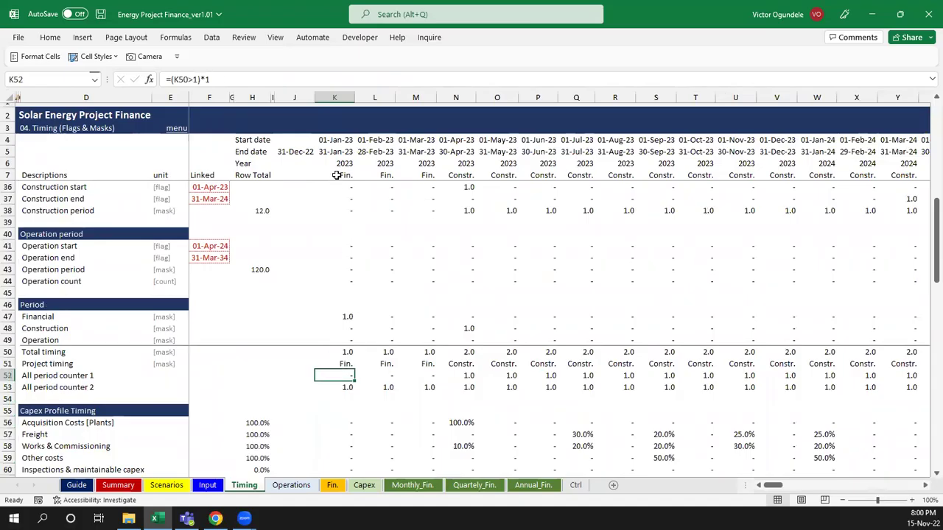
Follow the project phase header from the three Fin. months through construction to the 01-Apr-24 operating start, and return to the Linked column
key("shift+Right")
key("shift+Right")
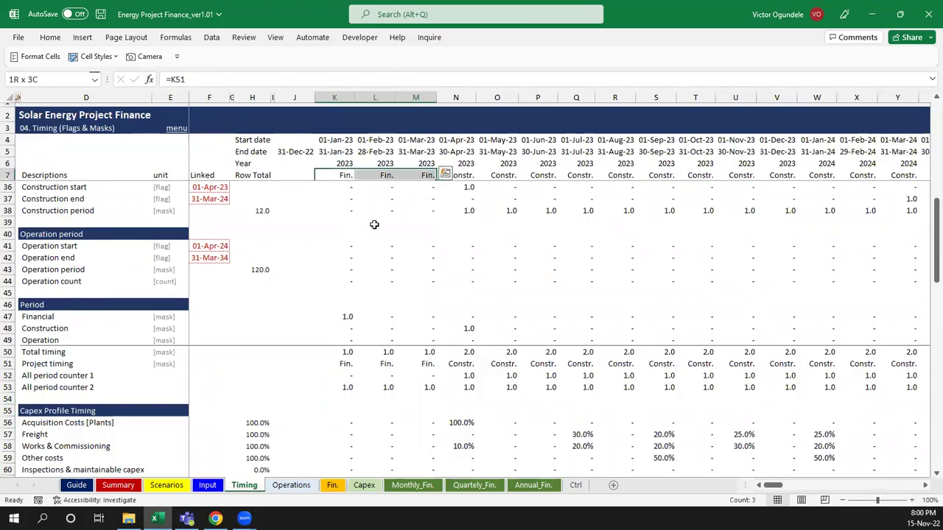
key("Right")
key("Right")
key("Right")
key("Right")
key("Right")
key("Right")
key("Right")
key("Right")
key("Right")
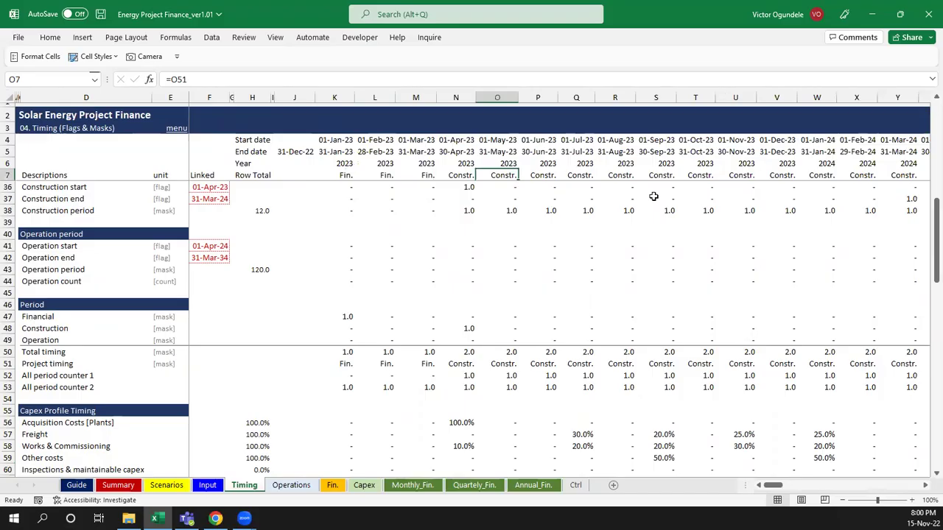
key("Right")
key("Right")
key("Right")
key("Right")
key("Right")
key("Right")
key("Right")
key("Right")
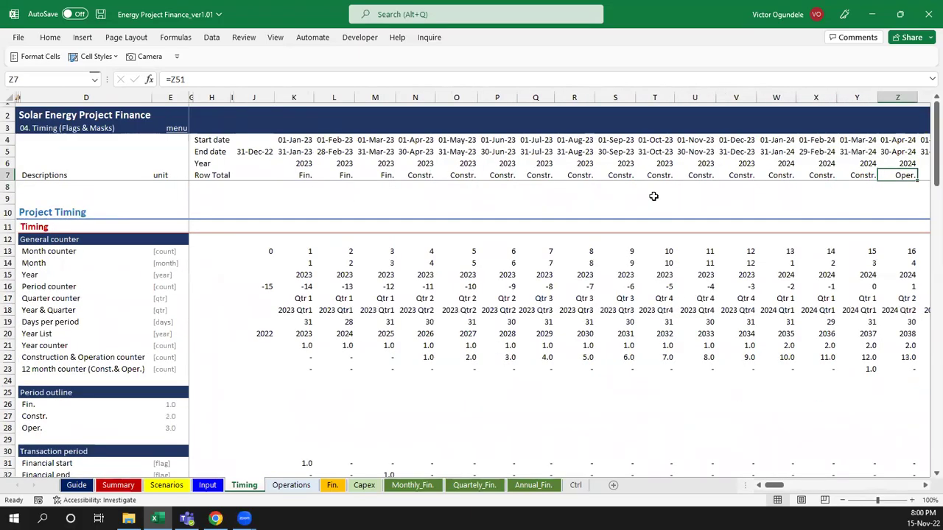
key("Left")
key("Left")
key("Left")
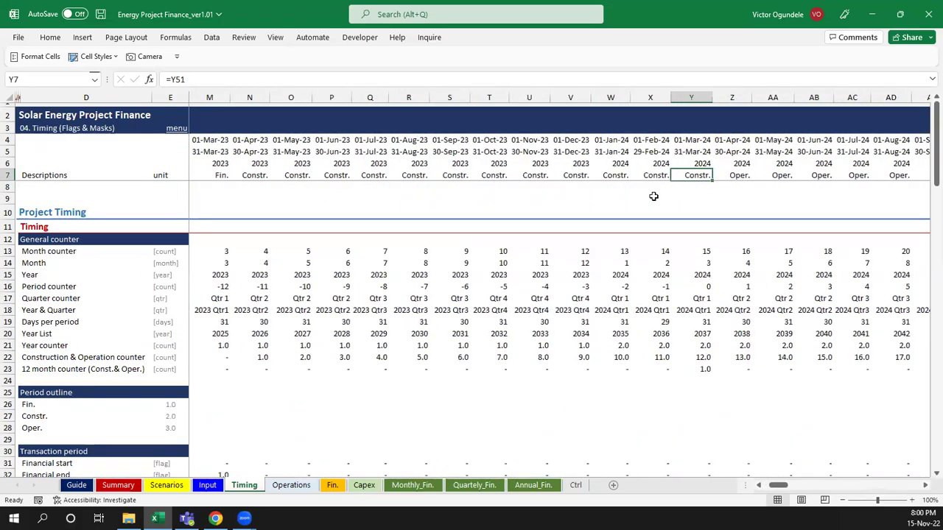
key("ctrl+Right")
key("Home")
key("Right")
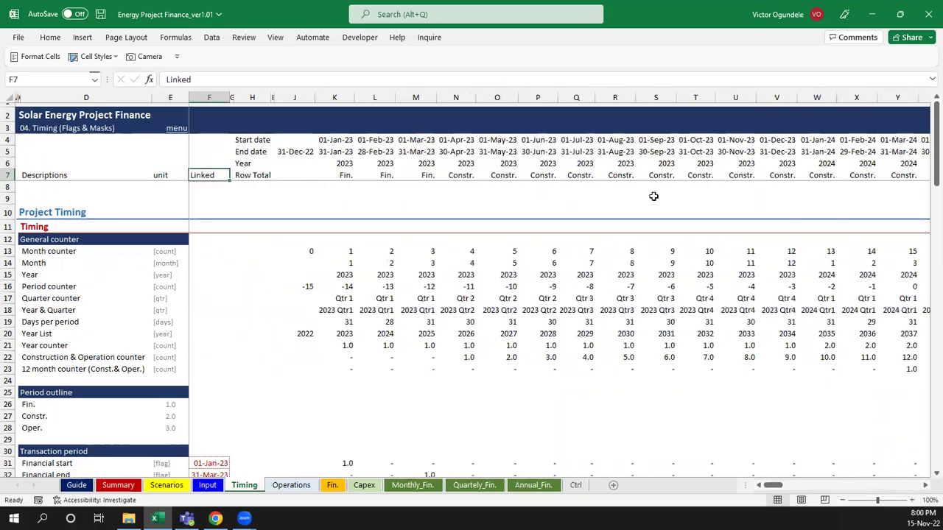
Switch to the Fin. sheet and examine the period flag rows above the Funding Schedule, moving to the Row Total column
key("ctrl+Page_Down")
key("ctrl+Page_Down")
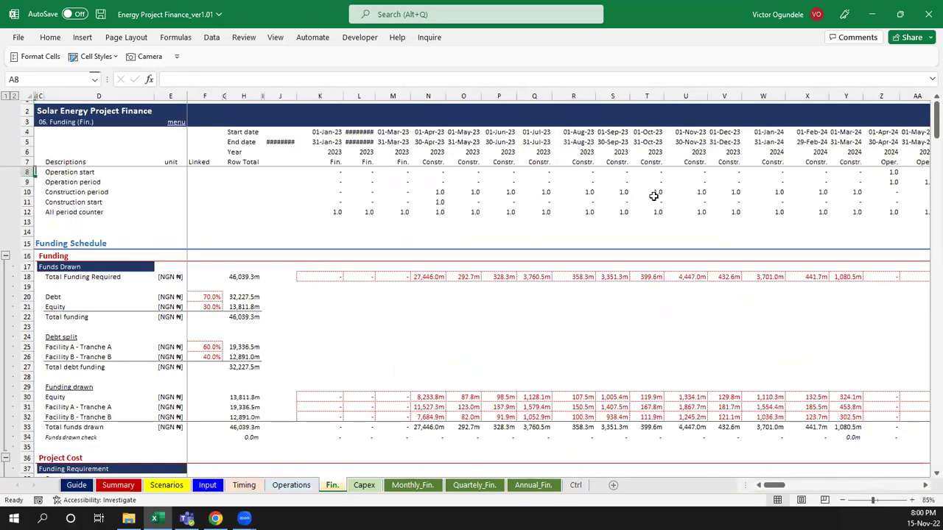
scroll(653, 196, "up", 1)
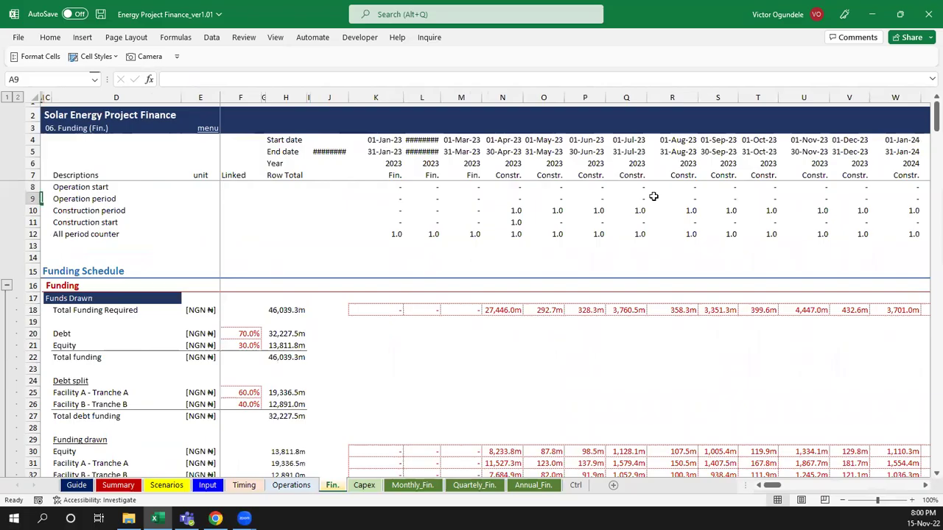
key("Right")
key("Right")
key("Right")
key("Right")
key("Right")
key("Right")
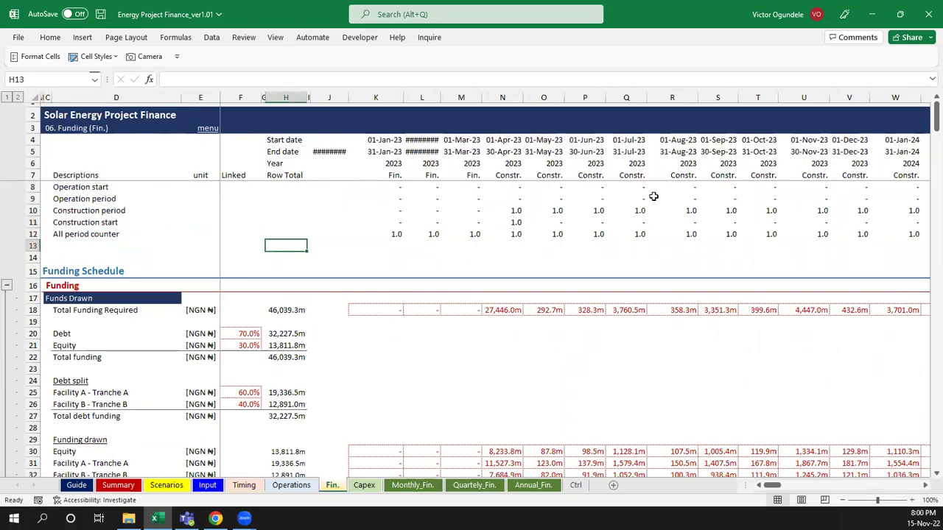
Look down the Row Total column through the Funding section, inspecting the Total funding formula, and return to the column header
key("Down")
key("Down")
key("Down")
key("Down")
key("Down")
key("Down")
key("Down")
key("Down")
key("Down")
key("Down")
key("Down")
key("Down")
key("Down")
key("Down")
key("Down")
key("Down")
key("Down")
key("Down")
key("Down")
key("Down")
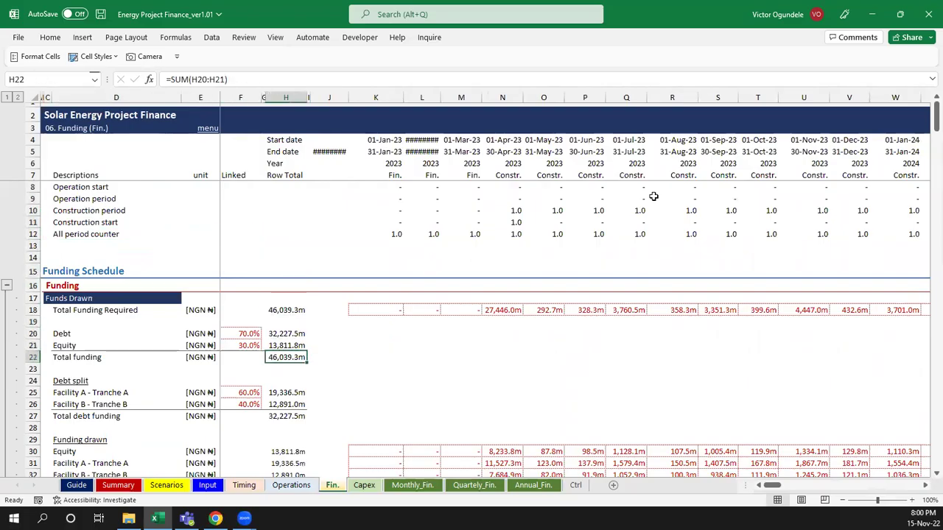
key("Up")
key("Up")
key("Up")
key("Up")
key("Up")
key("Up")
key("Up")
key("Up")
key("Up")
key("Up")
key("Up")
key("Up")
key("Up")
key("Up")
key("Up")
key("Up")
key("Up")
key("Up")
key("Up")
key("Up")
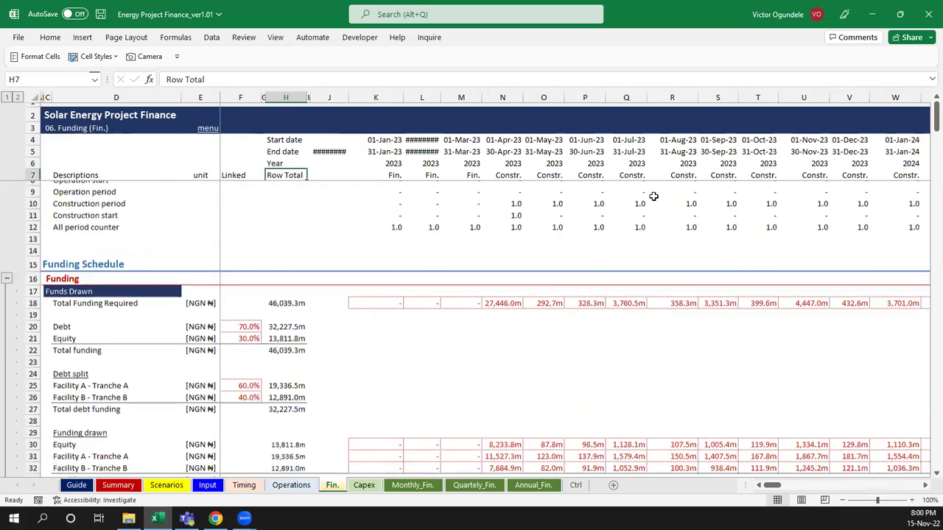
Look down the Row Total column through the whole Funding section, past the Funds drawn check row, and back up
key("Up")
key("Down")
key("Down")
key("Down")
key("Down")
key("Down")
key("Down")
key("Down")
key("Down")
key("Down")
key("Down")
key("Down")
key("Down")
key("Down")
key("Down")
key("Down")
key("Down")
key("Down")
key("Down")
key("Up")
key("Up")
key("Up")
key("Up")
key("Up")
key("Up")
key("Up")
key("Up")
key("Up")
key("Up")
key("Up")
key("Up")
key("Up")
key("Up")
key("Up")
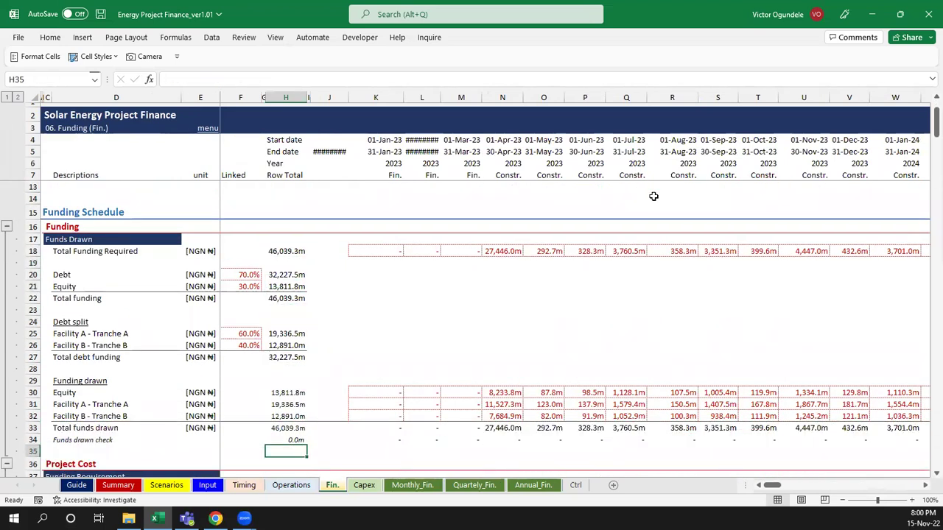
Examine the Row Total formulas for the debt split and funding drawn rows, ending at the Project Cost heading
key("Down")
key("Down")
key("Down")
key("Down")
key("Down")
key("Down")
key("Down")
key("Down")
key("Down")
key("Down")
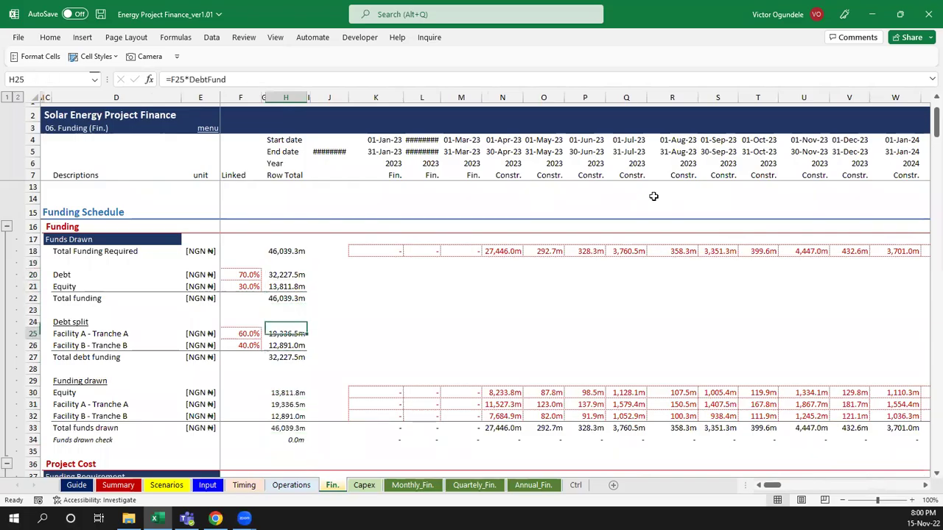
key("Down")
key("Down")
key("Down")
key("Down")
key("Down")
key("Down")
key("Down")
key("Down")
key("Down")
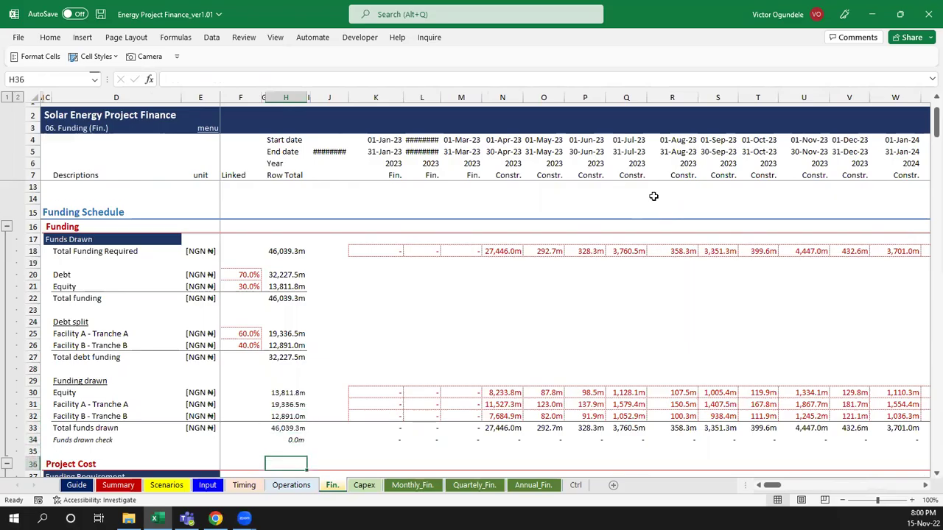
Examine the Project Cost row totals from Capex through finance related fees and bank commissions to interest during construction
key("Down")
key("Down")
key("Down")
key("Down")
key("Down")
key("Down")
key("Down")
key("Down")
key("Down")
key("Down")
key("Down")
key("Down")
key("Down")
key("Down")
key("Down")
key("Down")
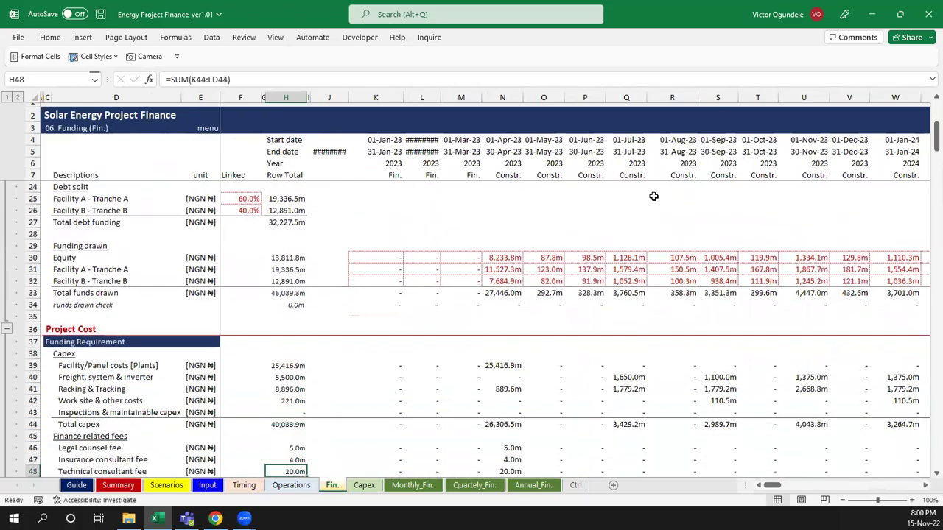
key("Down")
key("Down")
key("Down")
key("Down")
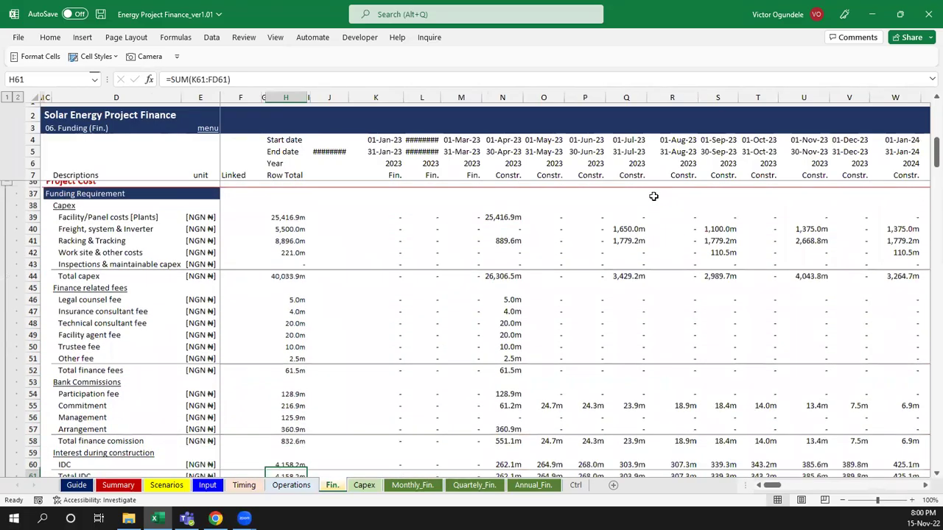
key("Up")
key("Up")
key("Up")
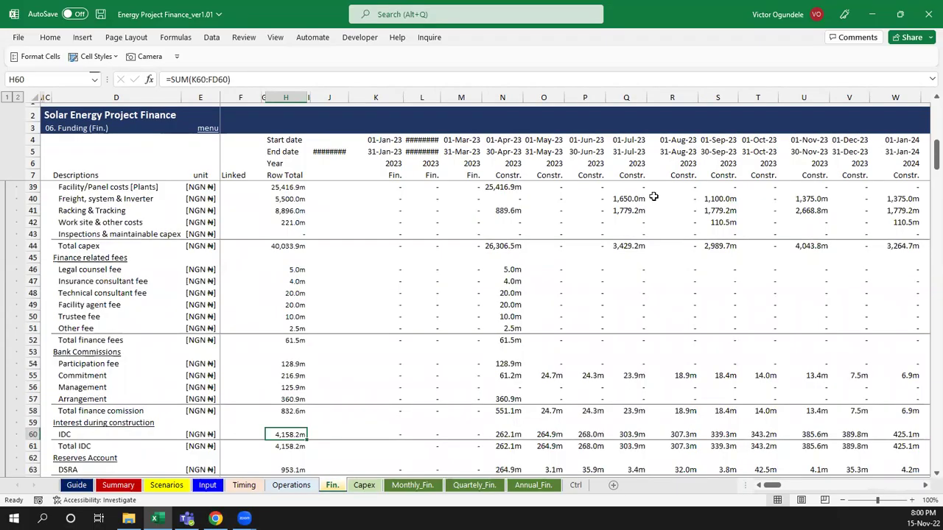
Follow the monthly IDC values and formulas across the construction months and return to the January 2023 column
key("Down")
key("Up")
key("Up")
key("Right")
key("Right")
key("Right")
key("Right")
key("Right")
key("Right")
key("Right")
key("Right")
key("Right")
key("Right")
key("Right")
key("Right")
key("Right")
key("Right")
key("Right")
key("Right")
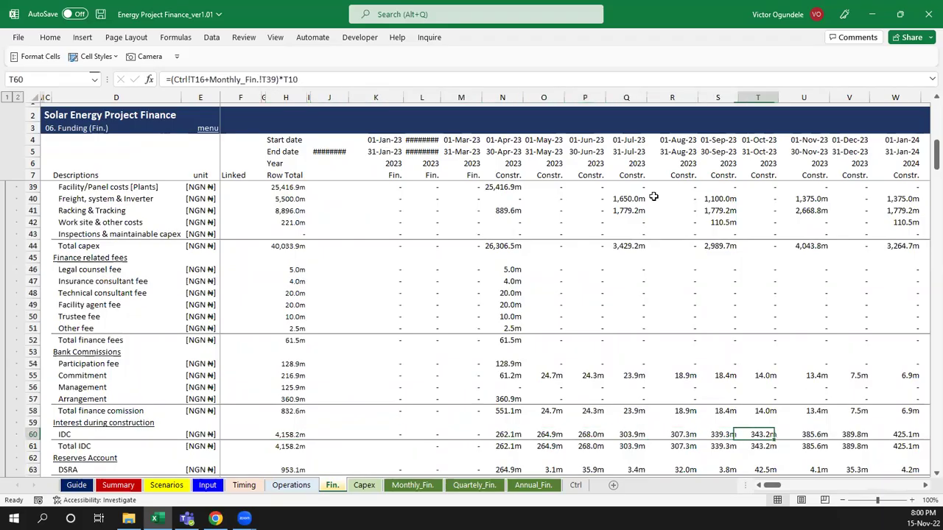
key("Right")
key("Right")
key("ctrl+Left")
key("ctrl+Left")
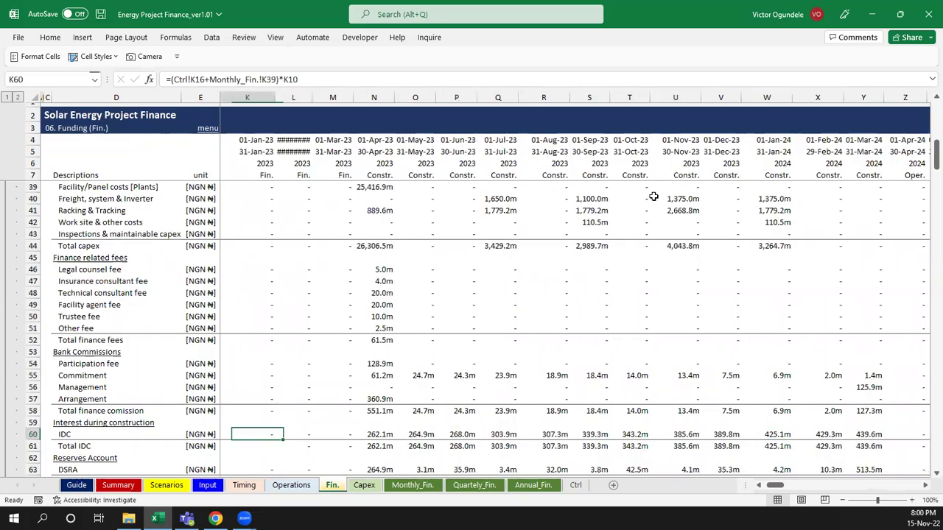
Look down the Reserves Account and Total funding requirement rows, returning to the Row Total column
key("Down")
key("Down")
key("Down")
key("Down")
key("Down")
key("Down")
key("Down")
key("Down")
key("Down")
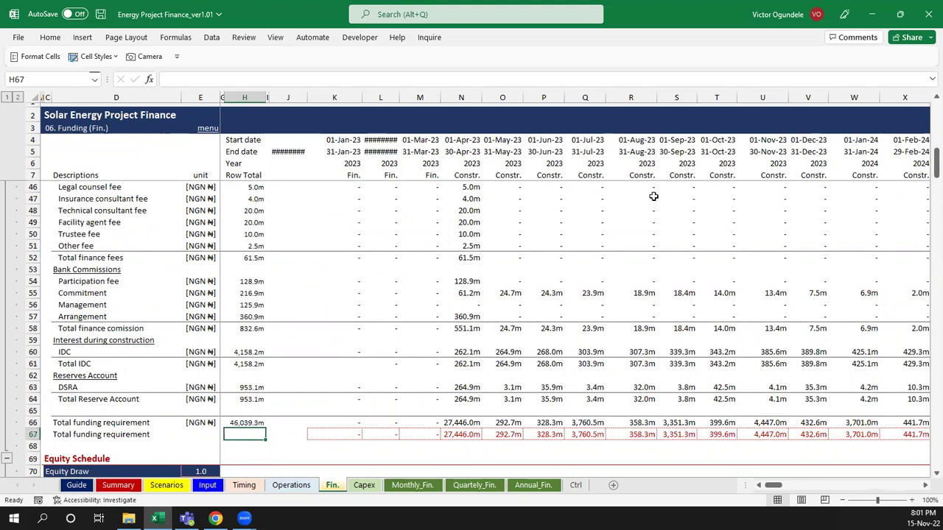
Review the Equity Draw rows and the Equity Schedule balances down to the Ending balance row total
key("Down")
key("Down")
key("Down")
key("Down")
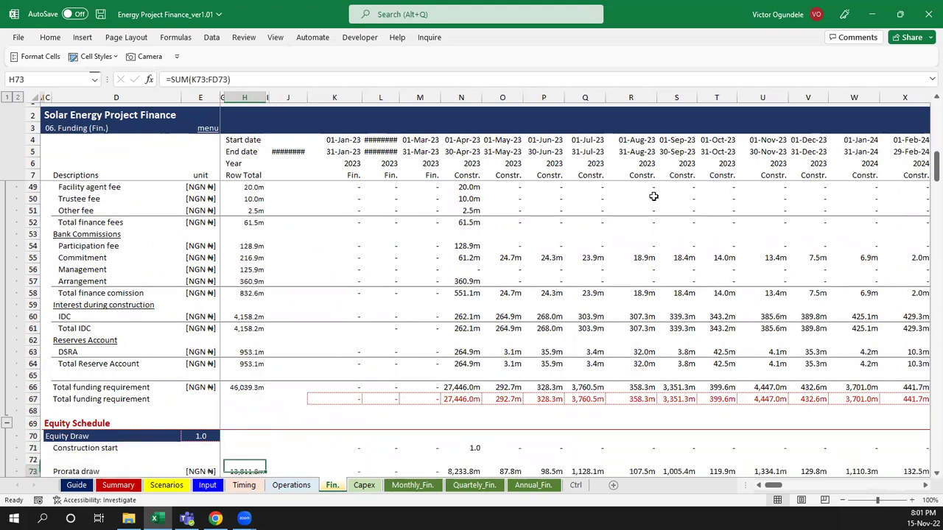
key("Down")
key("Down")
key("Down")
key("Down")
key("Down")
key("Down")
key("Down")
key("Down")
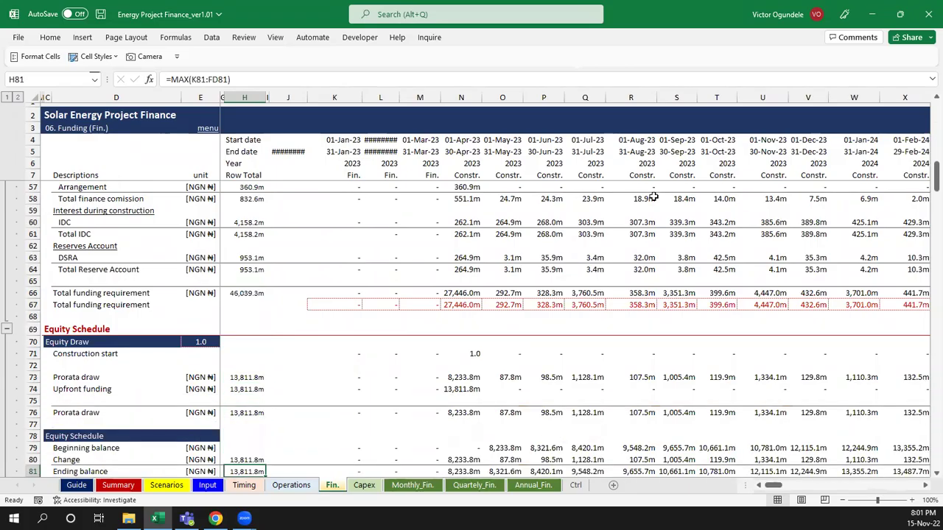
Review the Retained earnings block below the Equity Schedule, continuing to the start of the Debt section
key("Down")
key("Down")
key("Down")
key("Down")
key("Down")
key("Down")
key("Down")
key("Down")
key("Down")
key("Down")
key("Down")
key("Down")
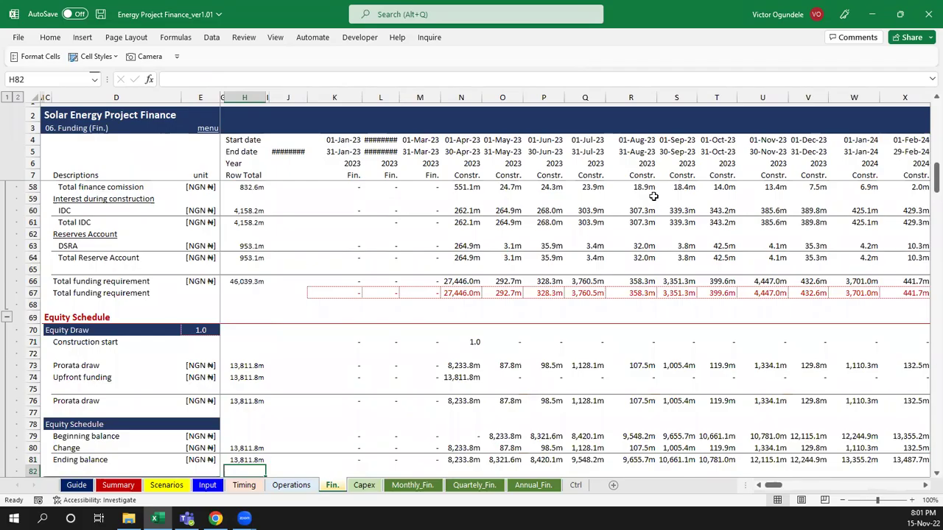
key("Down")
key("Down")
key("Down")
key("Down")
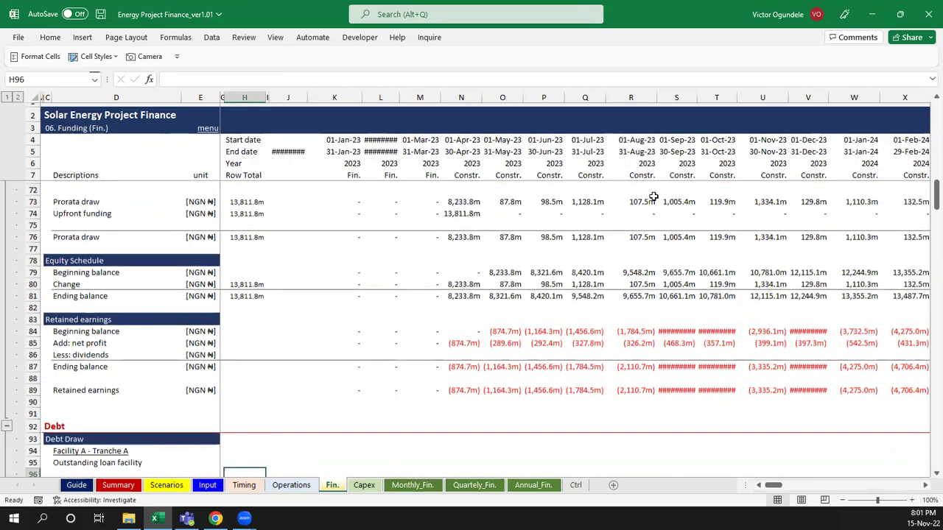
Examine the Debt Draw balances for Facility A - Tranche A and Facility B - Tranche B, down to the Interest Rate heading
key("Down")
key("Down")
key("Down")
key("Down")
key("Down")
key("Down")
key("Down")
key("Down")
key("Down")
key("Down")
key("Down")
key("Down")
key("Down")
key("Down")
key("Down")
key("Down")
key("Down")
key("Down")
key("Down")
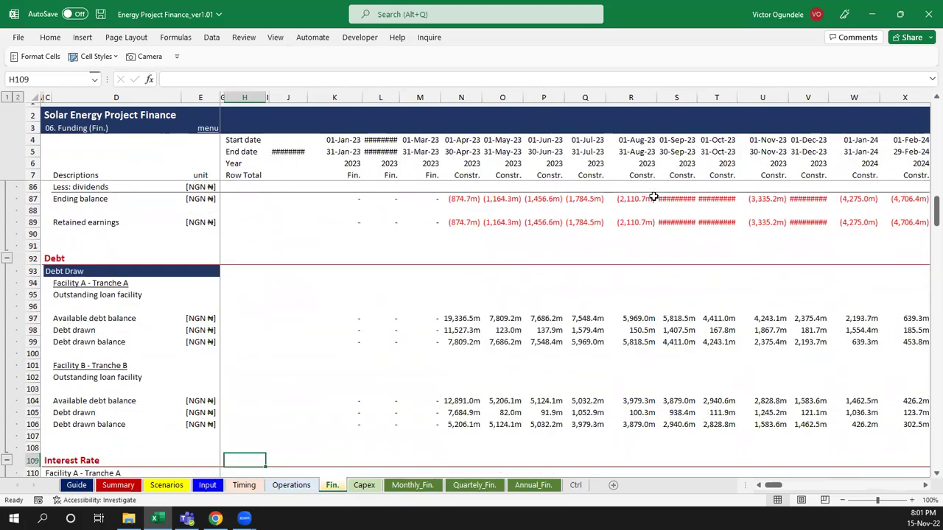
Examine the Interest Rate section's cost of funds rows for Facility A - Tranche A and Facility B - Tranche B, down to the discount rate rows
key("Down")
key("Down")
key("Down")
key("Down")
key("Down")
key("Down")
key("Down")
key("Down")
key("Down")
key("Down")
key("Down")
key("Down")
key("Down")
key("Down")
key("Down")
key("Down")
key("Down")
key("Down")
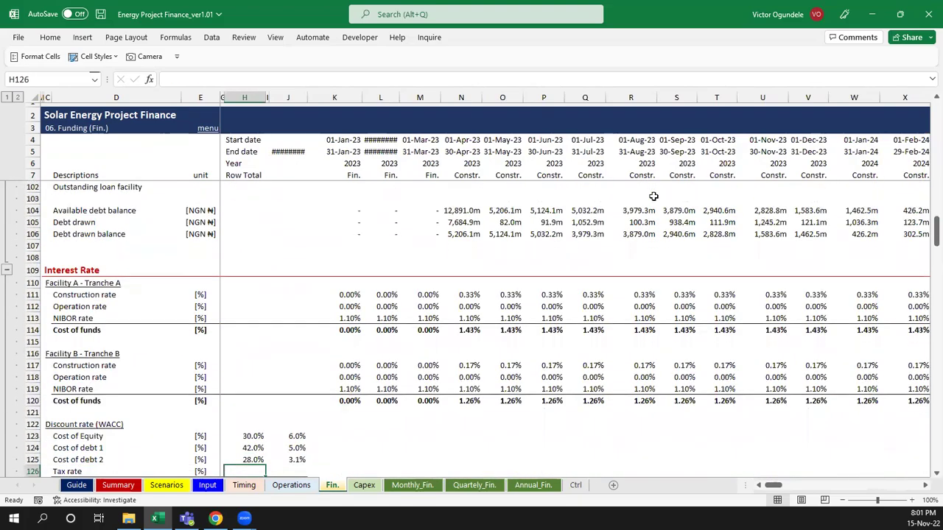
Review the Discount rate (WACC) block and the Debt Service summary of the Debt Repayment Schedule, down to the Arrangement fee row total
key("Down")
key("Down")
key("Down")
key("Down")
key("Down")
key("Down")
key("Down")
key("Down")
key("Down")
key("Down")
key("Down")
key("Down")
key("Down")
key("Down")
key("Down")
key("Down")
key("Down")
key("Down")
key("Down")
key("Down")
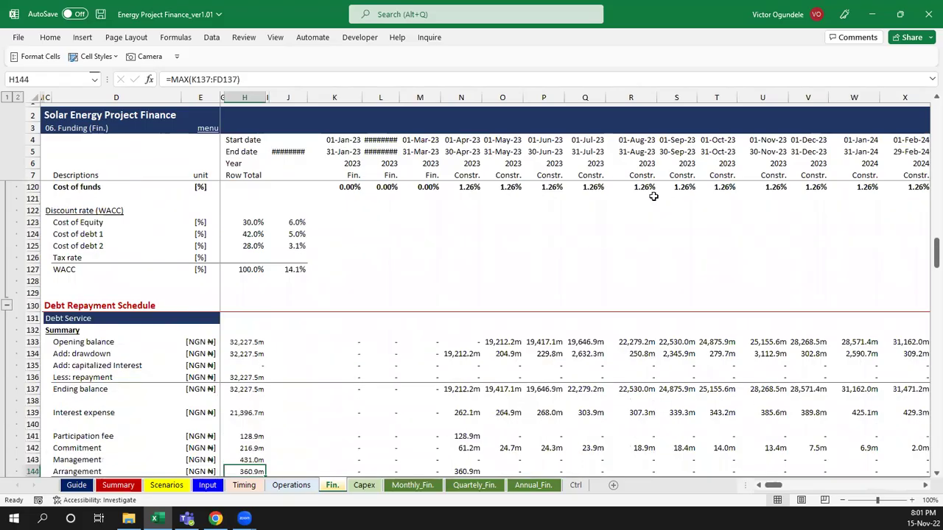
Look over the total fees and commission and the Facility A - Tranche A Debt Schedule in Use, down to its fee rows
key("Down")
key("Down")
key("Down")
key("Down")
key("Down")
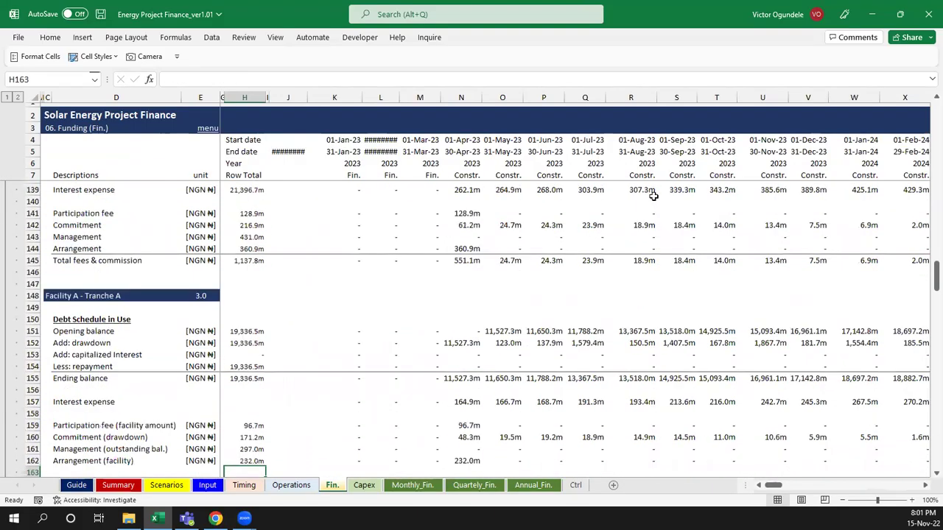
Review the Facility A - Tranche A repayment calculations, down through the Sculpted Repayment block
key("Down")
key("Down")
key("Down")
key("Down")
key("Down")
key("Down")
key("Down")
key("Down")
key("Down")
key("Down")
key("Down")
key("Down")
key("Down")
key("Down")
key("Down")
key("Down")
key("Down")
key("Down")
key("Down")
key("Down")
key("Down")
key("Down")
key("Down")
key("Down")
key("Down")
key("Down")
key("Down")
key("Down")
key("Down")
key("Down")
key("Down")
key("Down")
key("Down")
key("Down")
key("Down")
key("Down")
key("Down")
key("Down")
key("Down")
key("Down")
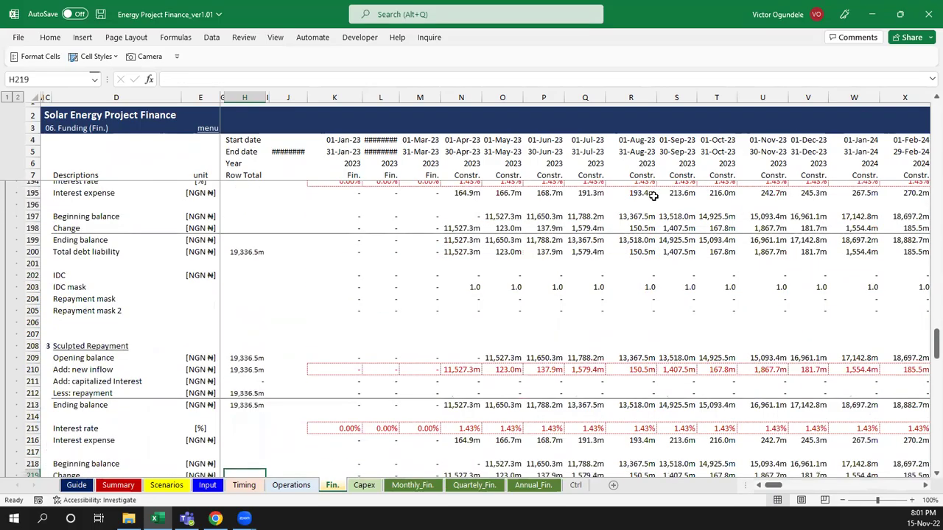
Look through the second facility's debt schedule and repayment options, down to the last Sculpted repayment row of the sheet
scroll(653, 196, "down", 20)
key("ctrl+Up")
key("ctrl+Up")
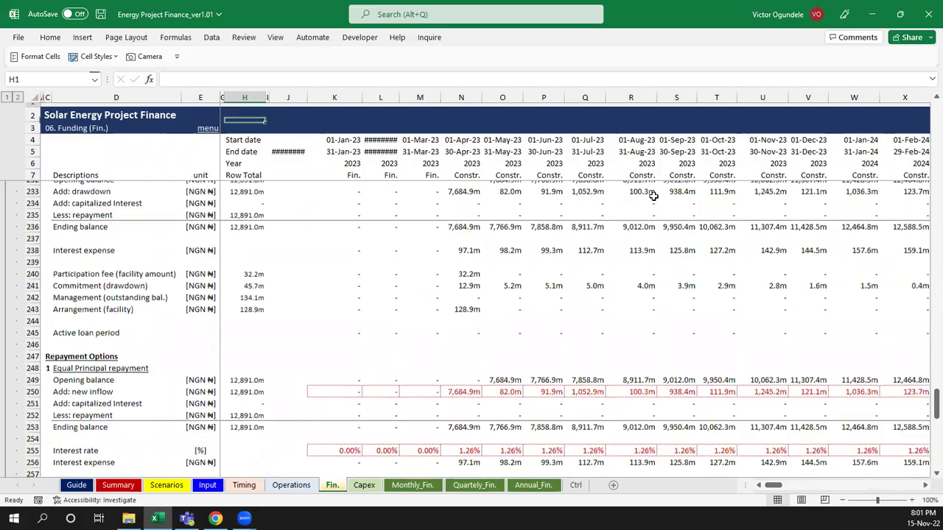
scroll(653, 196, "down", 10)
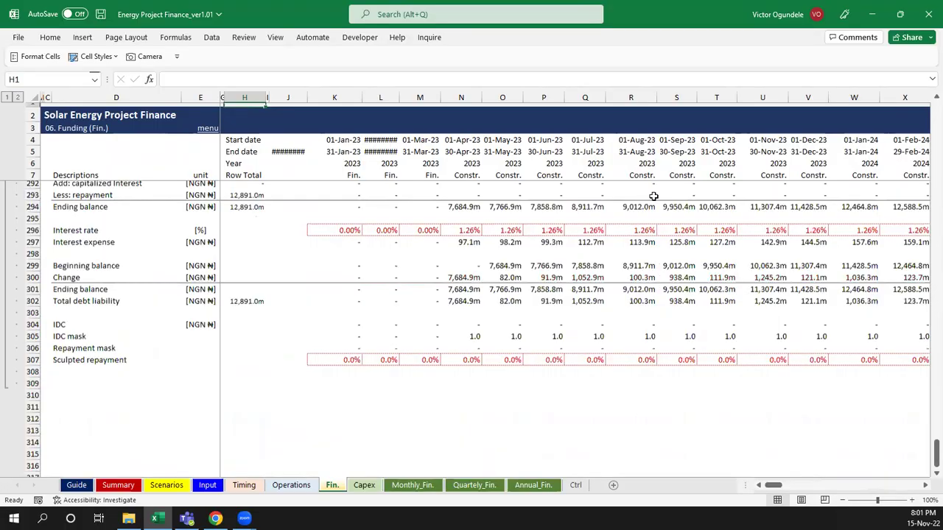
Leave the Fin. sheet at its top, switch to the Capex sheet and view it at 100% zoom
key("ctrl+Home")
key("ctrl+Page_Down")
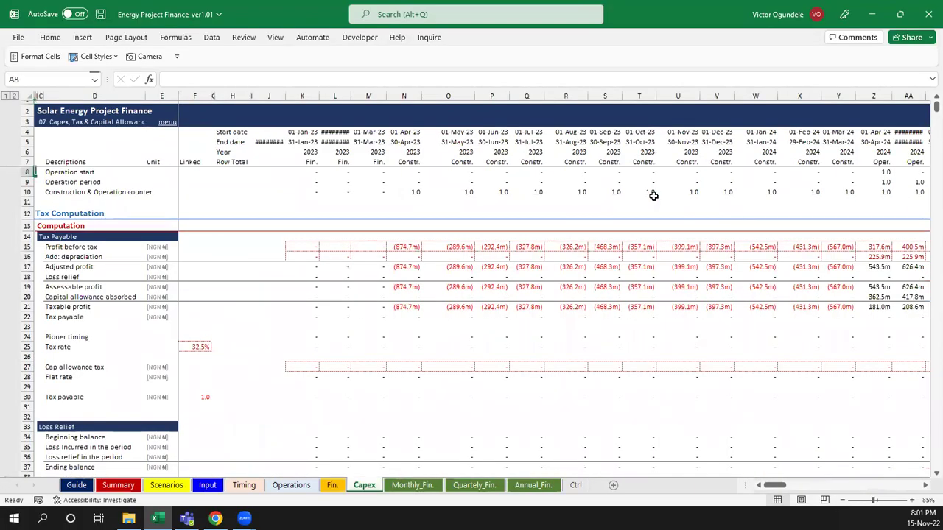
scroll(652, 196, "up", 1)
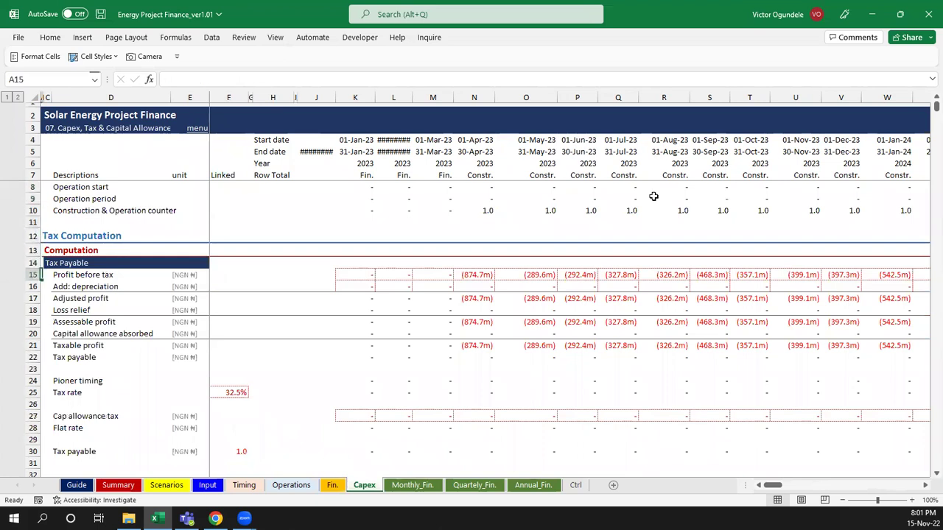
Examine the Tax Payable computation across its monthly columns, checking the Assessable profit formula in M19
key("Down")
key("Right")
key("Right")
key("Right")
key("Right")
key("Right")
key("Right")
key("Right")
key("Right")
key("Right")
key("Right")
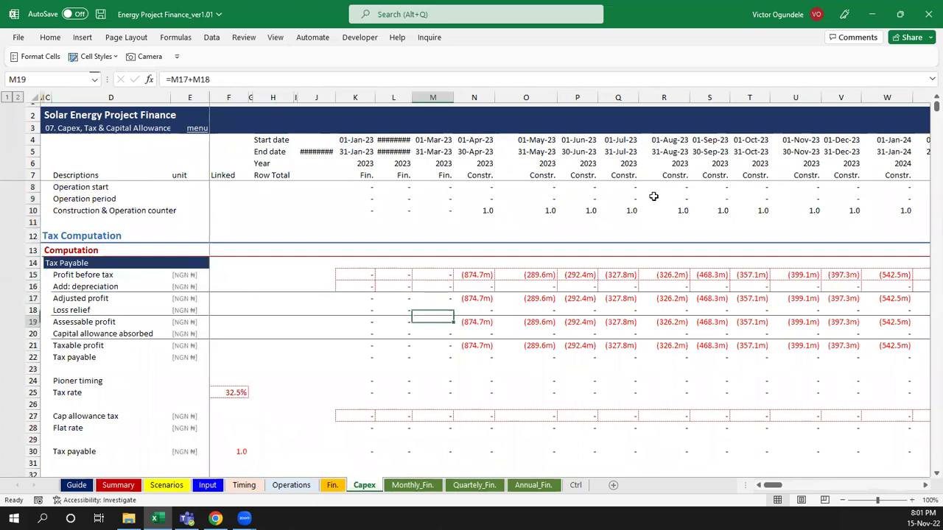
Review the Loss Relief and Capital Allowance blocks, continuing down to the Racking & Tracking row of the Capex section
key("Down")
key("Down")
key("Down")
key("Down")
key("Down")
key("Down")
key("Down")
key("Left")
key("Left")
key("Down")
key("Down")
key("Down")
key("Down")
key("Down")
key("Down")
key("Down")
key("Down")
key("Down")
key("Down")
key("Down")
key("Down")
key("Down")
key("Down")
key("Down")
key("Down")
key("Down")
key("Down")
key("Down")
key("Down")
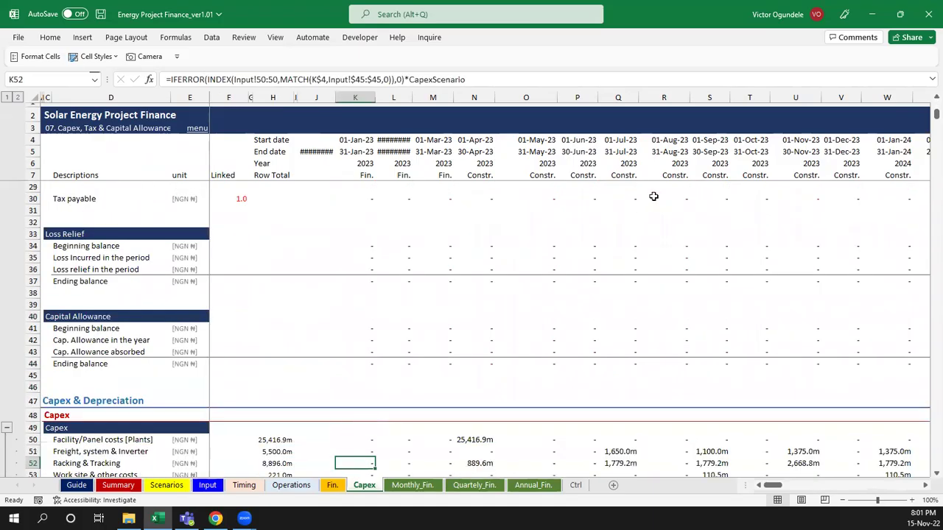
Review the Capex block's cost rows in the first month's column, down to Total capital expenditure
key("Down")
key("Down")
key("Down")
key("Down")
key("Down")
key("Up")
key("Up")
key("Up")
key("Up")
key("Up")
key("Up")
key("Up")
key("Up")
key("Up")
key("Up")
key("Up")
key("Up")
key("Up")
key("Up")
key("Up")
key("Up")
key("Up")
key("Up")
key("Up")
key("Up")
key("Down")
key("Down")
key("Down")
key("Down")
key("Down")
key("Down")
key("Down")
key("Down")
key("Down")
key("Down")
key("Down")
key("Down")
key("Down")
key("Down")
key("Down")
key("Down")
key("Down")
key("Down")
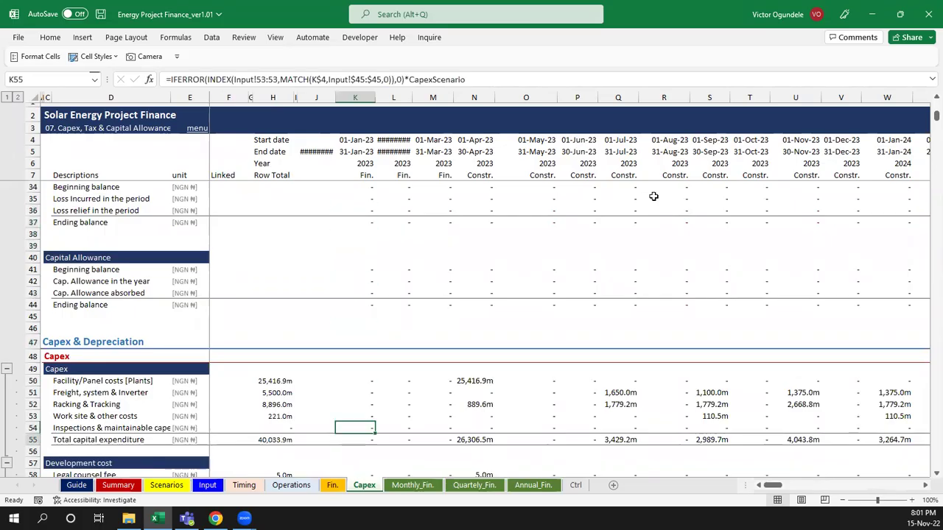
Review the Development cost block and continue into Capitalized Assets, down to its Racking & Tracking row
key("Down")
key("Down")
key("Down")
key("Down")
key("Down")
key("Down")
key("Down")
key("Down")
key("Down")
key("Down")
key("Down")
key("Down")
key("Down")
key("Down")
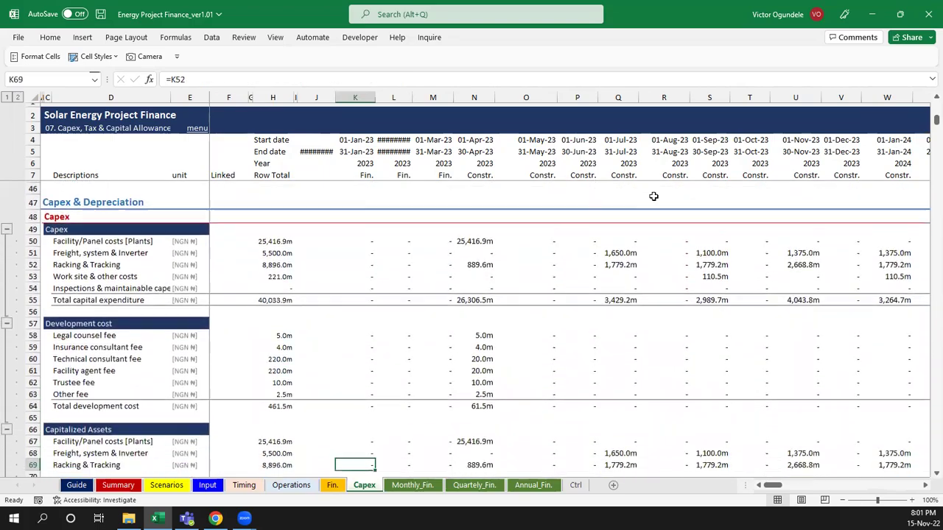
Look through the capex additions and the Asset Schedule, down to the Facility/Panel costs depreciation schedule
key("ctrl+Up")
scroll(654, 196, "down", 8)
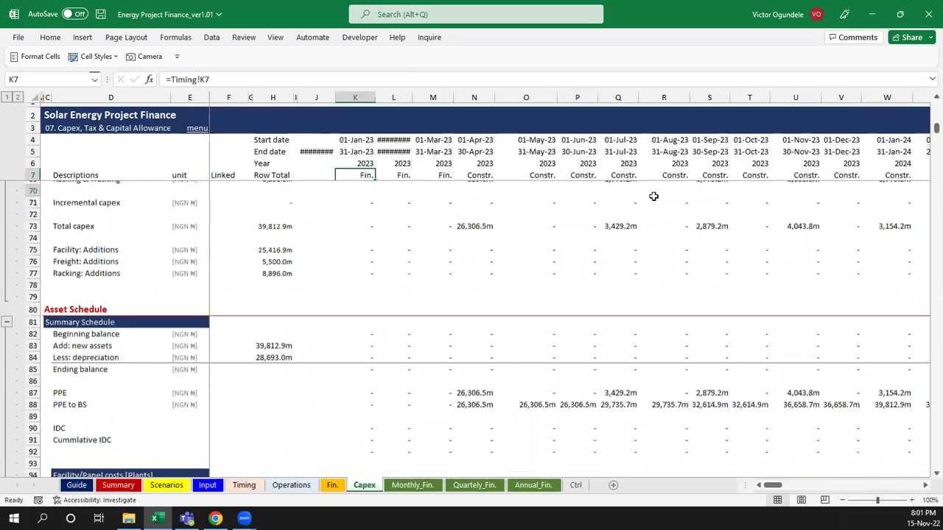
key("ctrl+Up")
key("ctrl+Up")
scroll(653, 196, "down", 15)
scroll(653, 196, "down", 12)
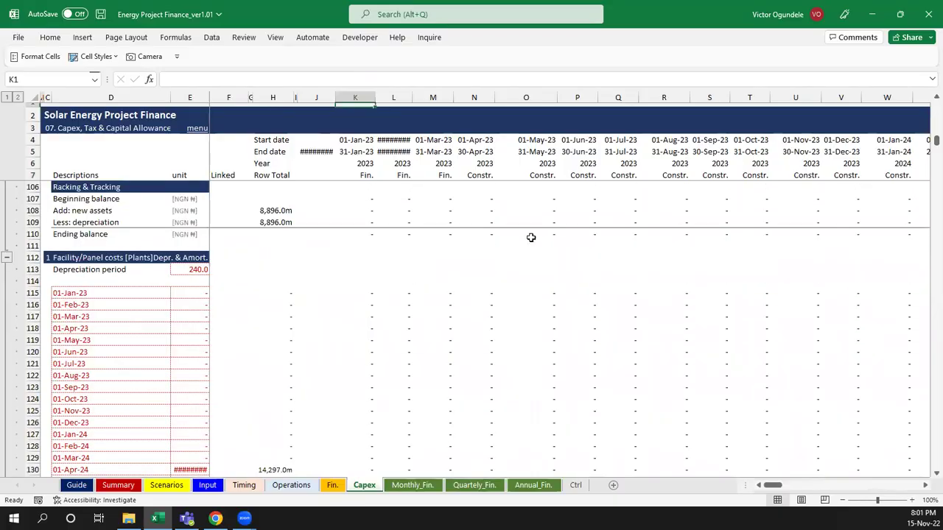
Examine the Facility/Panel costs depreciation schedule, checking the monthly depreciation formulas in K117 and K119
left_click(337, 314)
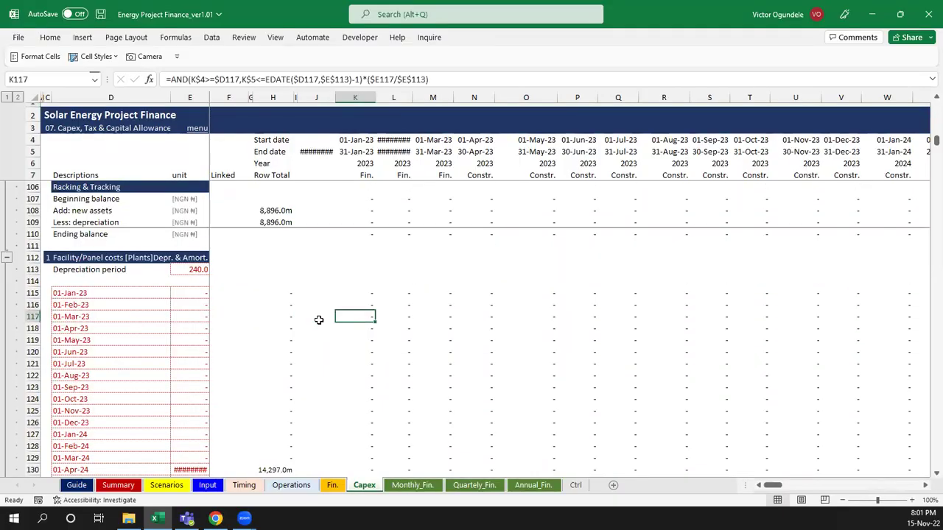
key("Left")
key("Left")
key("Left")
key("Left")
key("Left")
key("Left")
key("Left")
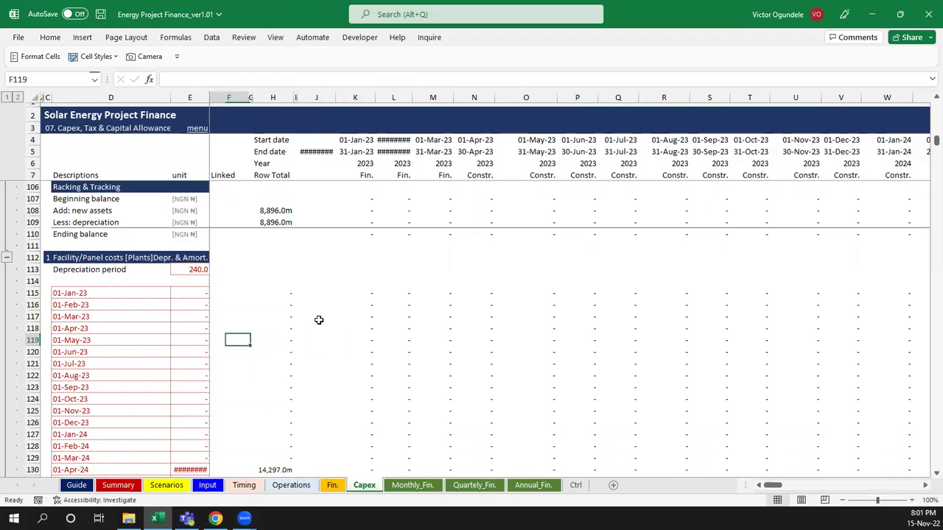
key("Right")
key("Right")
key("Right")
key("Right")
key("Right")
key("Right")
key("Right")
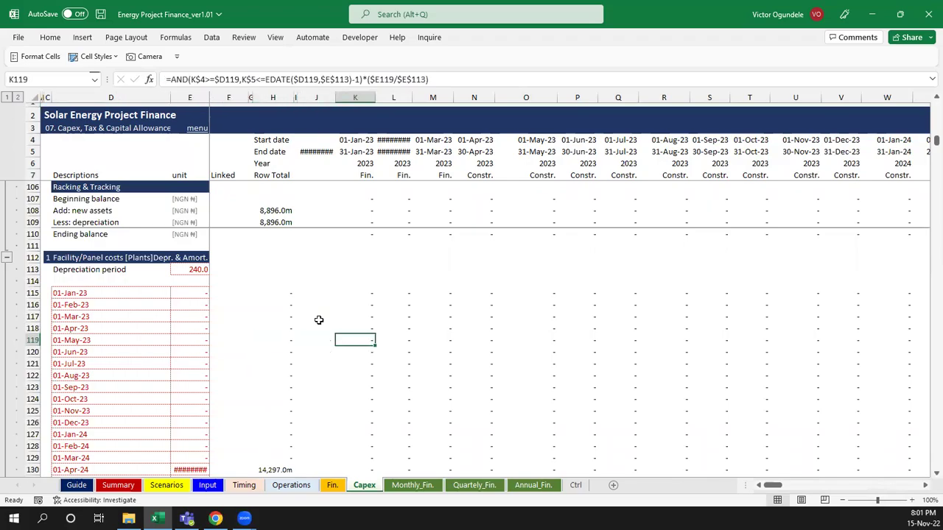
Look through the Freight and the Racking & Tracking depreciation schedules, down to the start of the Capital Allowance section
key("ctrl+Up")
scroll(318, 320, "down", 20)
scroll(318, 320, "down", 20)
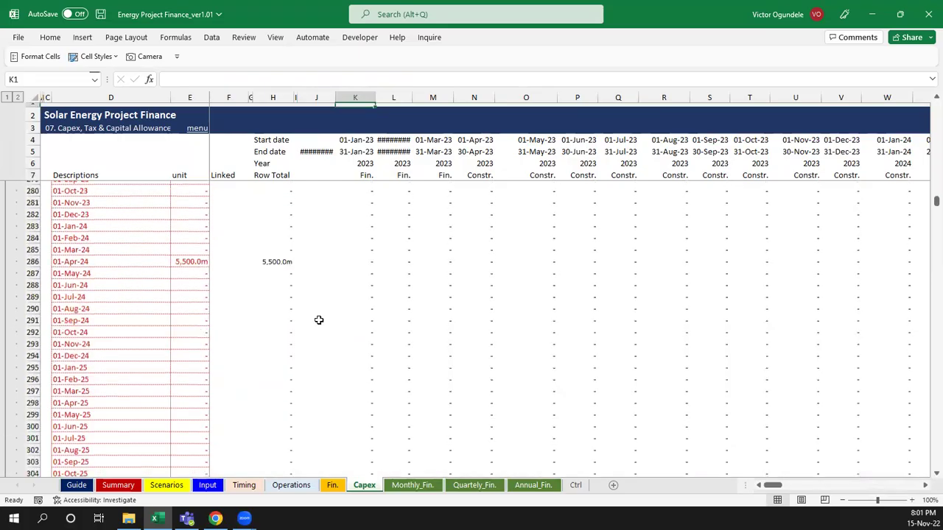
scroll(318, 320, "down", 20)
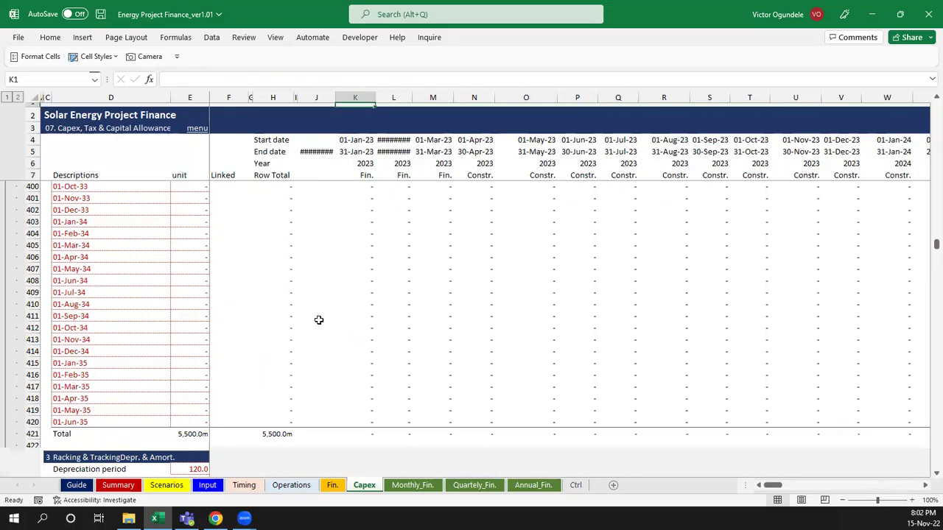
scroll(318, 319, "down", 16)
scroll(319, 320, "up", 7)
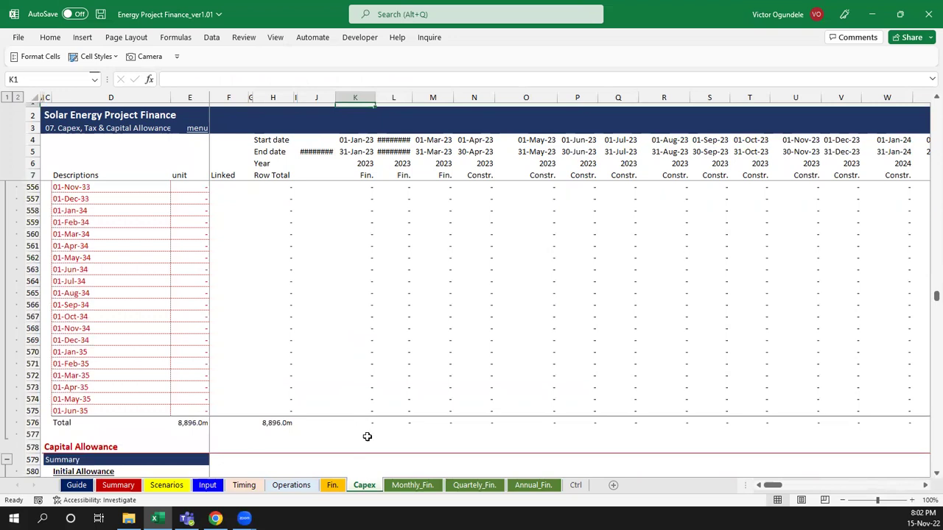
Review the Capital Allowance summary of initial, annual and total allowances, down to K601 in the Facility/Panel costs allowance schedule
key("Down")
key("Down")
key("Down")
key("Down")
key("Down")
key("Down")
key("Down")
key("Down")
key("Down")
key("Down")
key("Down")
key("Down")
key("Down")
key("Down")
key("Down")
key("Down")
key("Down")
key("Down")
key("Down")
key("Down")
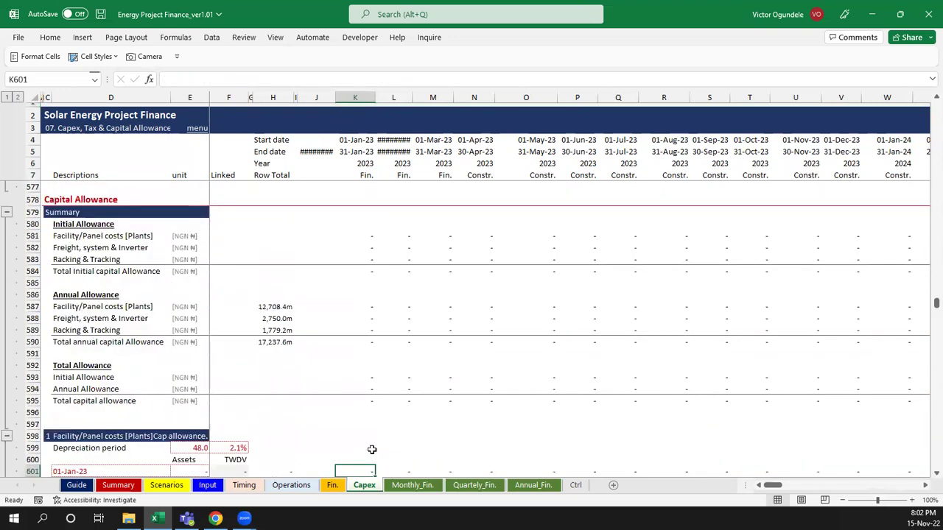
Look further down the Facility/Panel costs capital allowance schedule, then return to the Tax Payable block near the Capex sheet's start
key("Down")
key("Down")
key("Down")
key("Down")
key("Down")
key("Down")
key("Down")
key("Down")
key("Down")
key("Down")
key("Down")
key("Down")
key("Down")
key("Down")
key("Down")
key("Down")
key("Down")
key("Down")
key("Down")
key("Down")
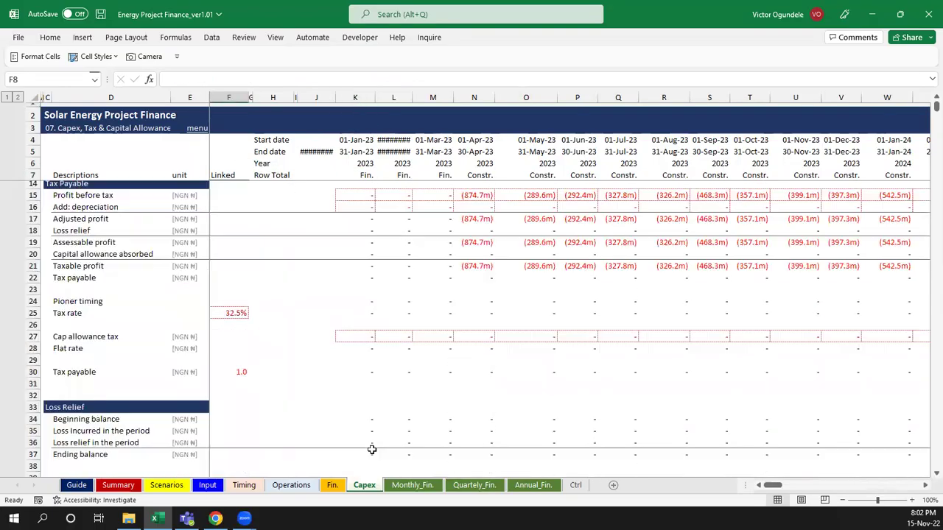
Switch to the Monthly_Fin. sheet, view it at 100% zoom and go to the Income Statement's Revenue row in H16
key("ctrl+Page_Down")
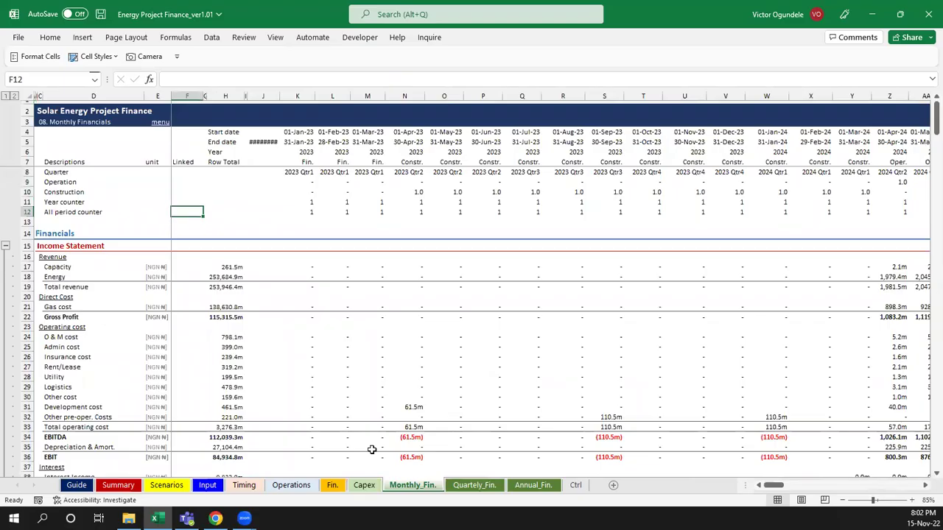
scroll(372, 450, "up", 1, "ctrl")
key("Down")
key("Right")
key("Down")
key("Right")
key("Down")
key("Down")
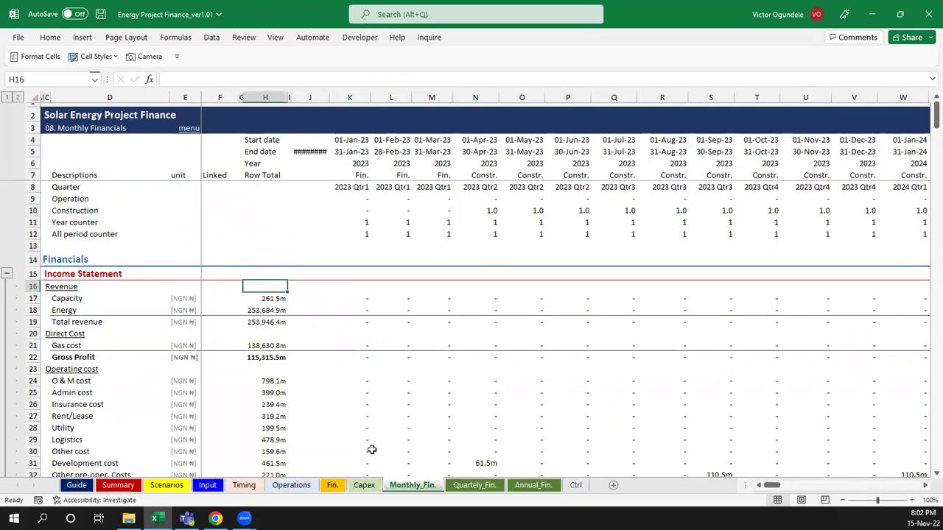
Look through the monthly Balance Sheet and the cash inflows and outflows, down to the Reserves & Account section
key("ctrl+Up")
scroll(372, 449, "down", 8)
key("ctrl+Up")
key("ctrl+Up")
scroll(372, 449, "down", 13)
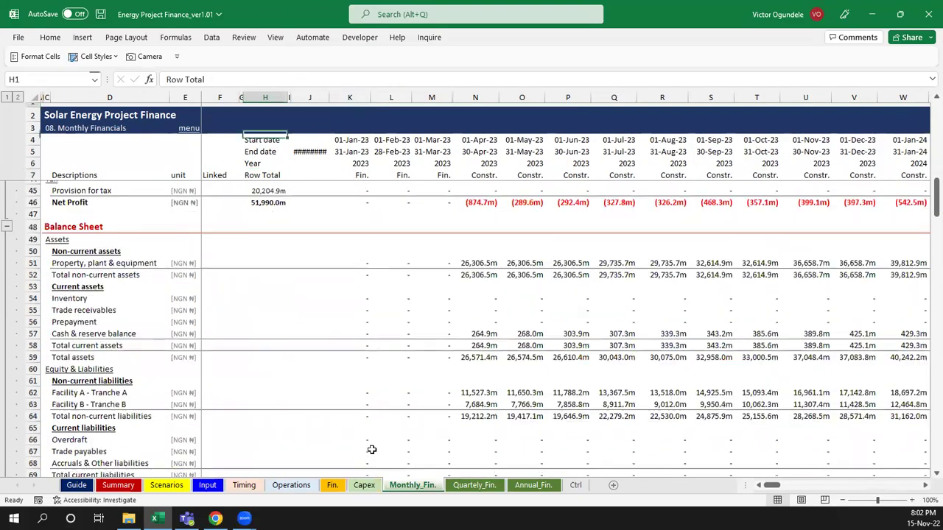
scroll(372, 450, "down", 4)
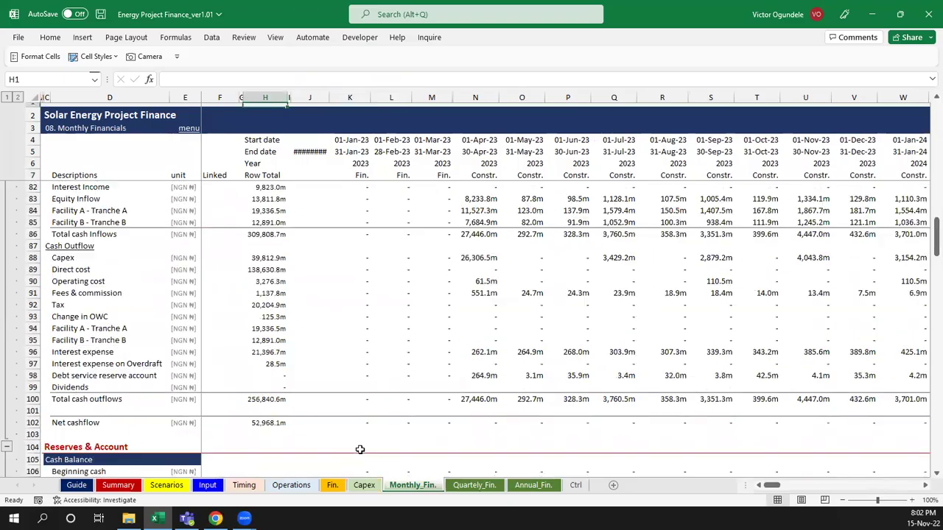
Look over the Reserves & Account section's Cash Balance, Overdraft and CFADS blocks, ending on the Overdraft Change row in K112
left_click(358, 448)
key("Down")
key("Down")
key("Down")
key("Down")
key("Down")
key("Down")
key("Down")
key("Down")
key("Down")
key("Down")
key("Down")
key("Down")
key("Down")
key("Down")
key("Down")
key("Down")
key("Down")
key("Down")
key("Down")
key("Down")
key("Up")
key("Up")
key("Up")
key("Up")
key("Up")
key("Up")
key("Up")
key("Up")
key("Up")
key("Up")
key("Up")
key("Up")
key("Up")
key("Up")
key("Up")
key("Up")
key("Up")
key("Up")
key("Down")
key("Down")
key("Down")
key("Down")
key("Down")
key("Down")
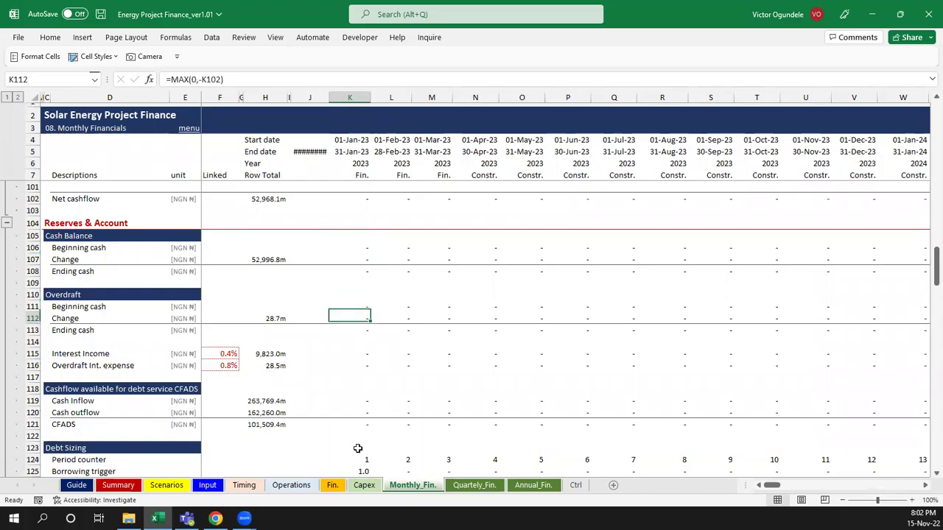
Examine the Overdraft Change row and the surrounding reserve balances month by month, from January 2023 to March 2025 in AK112
key("Right")
key("Right")
key("Right")
key("Right")
key("Right")
key("Right")
key("Right")
key("Right")
key("Right")
key("Right")
key("Right")
key("Right")
key("Right")
key("Right")
key("Right")
key("Right")
key("Right")
key("Right")
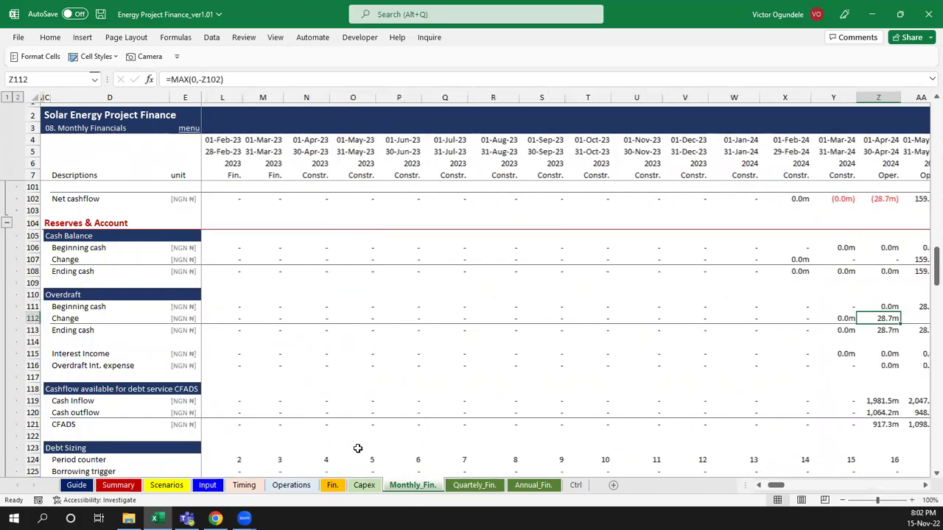
key("Right")
key("Right")
key("Right")
key("Right")
key("Right")
key("Right")
key("Right")
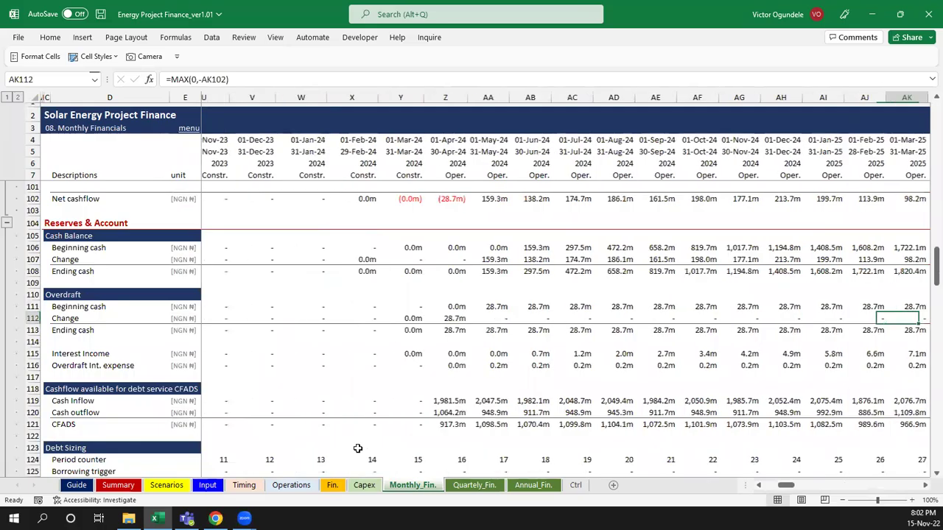
Go back along the Overdraft Change row through the construction months to the first month in K112
key("Left")
key("Left")
key("Left")
key("Left")
key("Left")
key("Left")
key("Left")
key("Left")
key("Left")
key("Left")
key("Left")
key("Left")
key("Left")
key("Left")
key("Left")
key("Left")
key("Left")
key("Left")
key("Left")
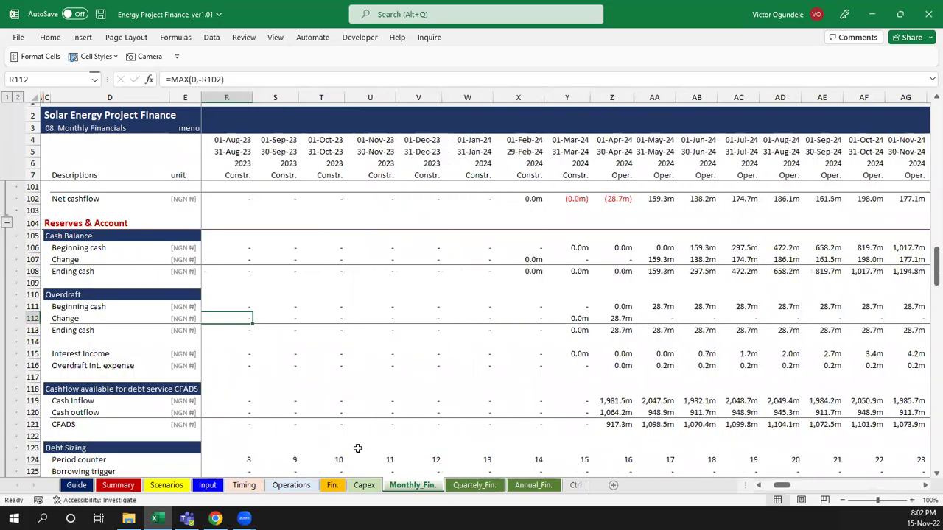
key("Left")
key("Left")
key("Left")
key("Left")
key("Left")
key("Left")
key("Left")
key("Left")
key("Left")
key("Left")
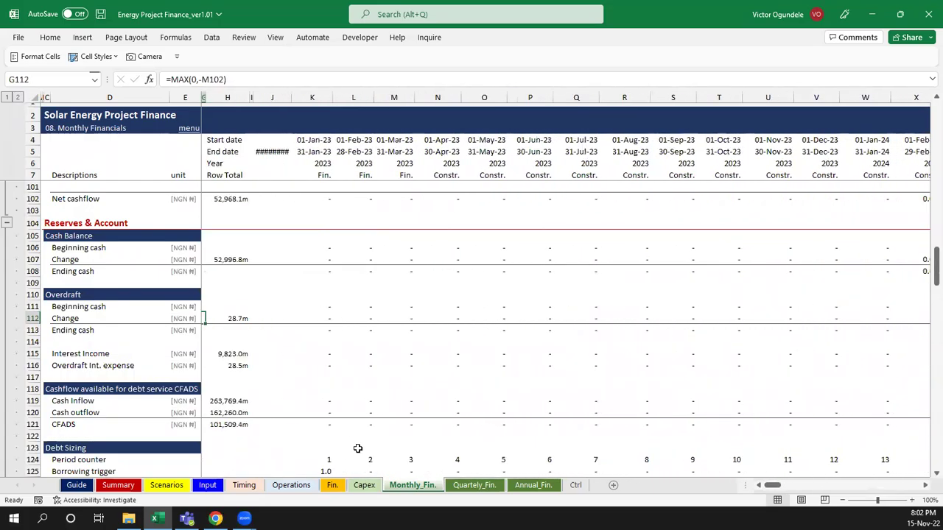
key("Right")
key("Right")
key("Right")
key("Right")
key("Right")
key("Left")
Review the interest income, overdraft interest expense and CFADS rows, down to the Debt Sizing period counter in K124
key("Down")
key("Down")
key("Down")
key("Down")
key("Down")
key("Down")
key("Down")
key("Down")
key("Down")
key("Down")
key("Down")
key("Down")
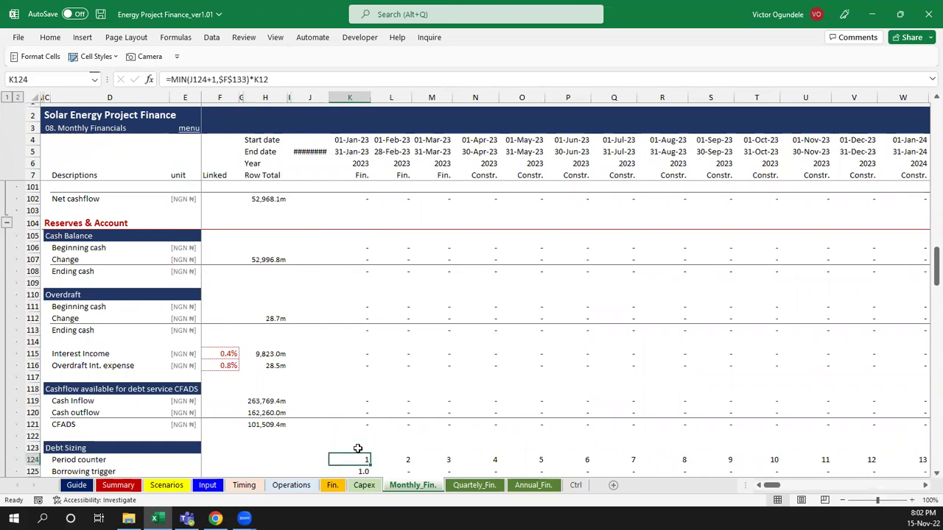
Review the Debt Sizing block from the borrowing trigger through discount factor, NPV and DSCR target to the Debt Size row in K136
key("Down")
key("Down")
key("Down")
key("Down")
key("Down")
key("Down")
key("Down")
key("Down")
key("Down")
key("Down")
key("Down")
key("Down")
key("Down")
key("Down")
key("Down")
key("Down")
key("Down")
key("Down")
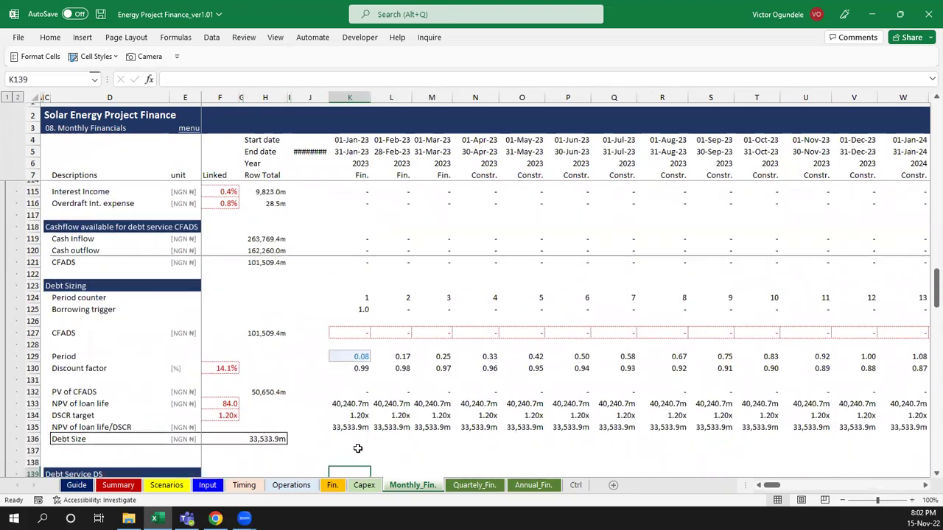
key("Up")
key("Up")
key("Up")
key("Up")
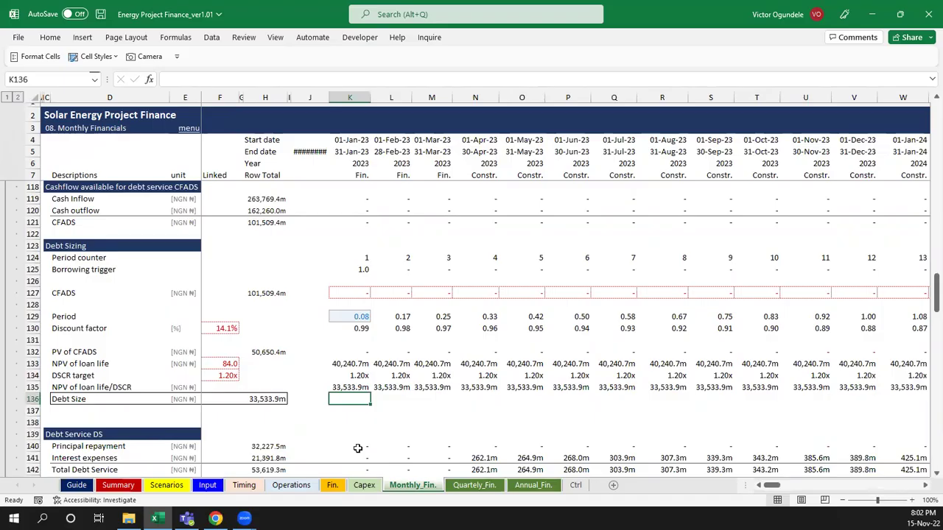
Inspect the Debt Size total's formula in H136, then return to K136
key("Left")
key("Left")
key("Left")
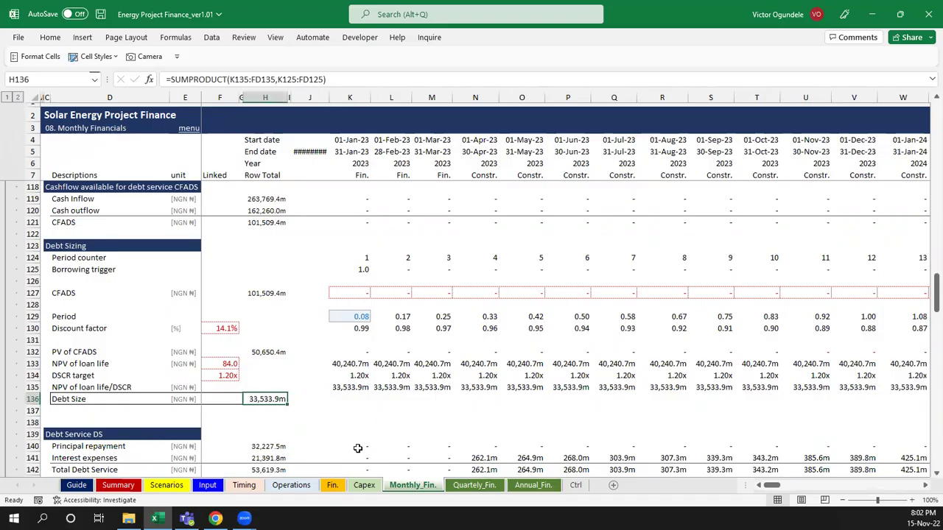
key("Right")
key("Right")
key("Right")
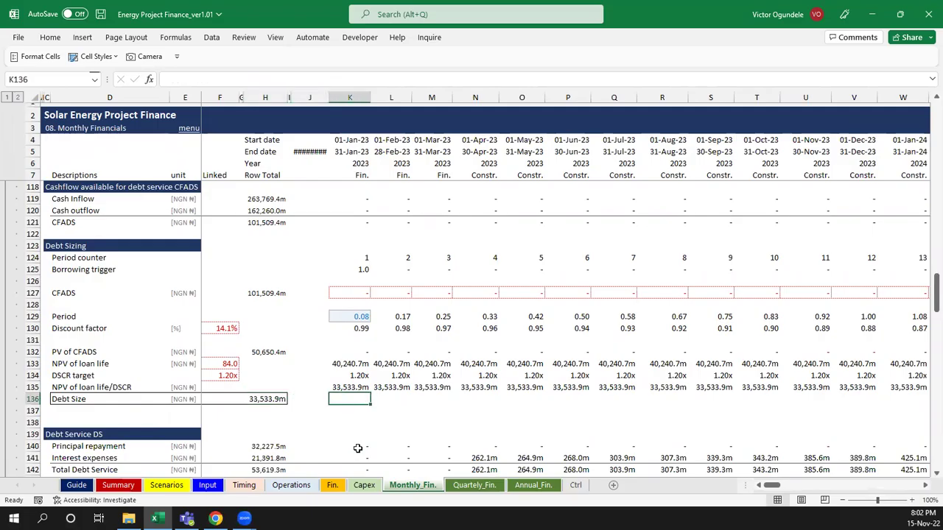
Review the Debt Service block and repayment mask, down to the Debt service coverage ratio block
key("Down")
key("Down")
key("Down")
key("Down")
key("Down")
key("Down")
key("Down")
key("Down")
key("Down")
key("Down")
key("Down")
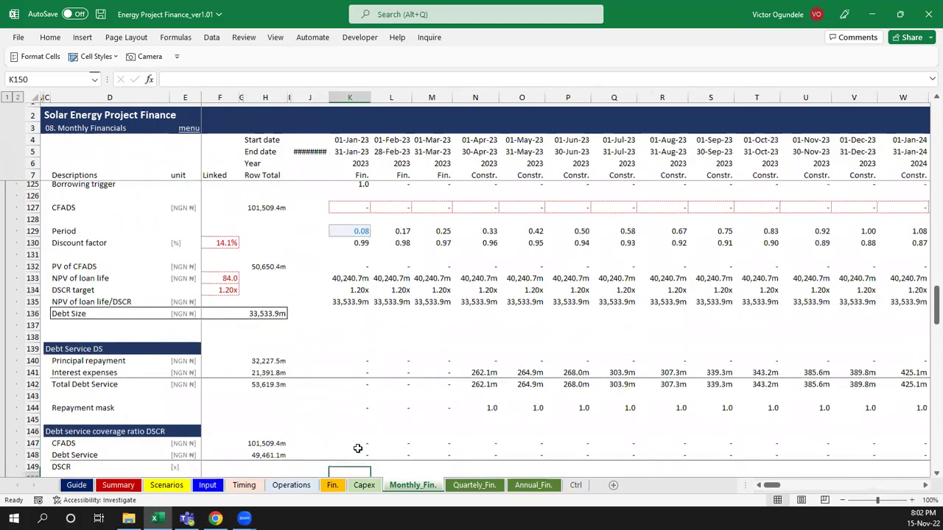
Review the Debt service coverage ratio block, from the DSCR row through the minimum, maximum and average DSCR to the PLCR
key("Down")
key("Down")
key("Down")
key("Down")
key("Down")
key("Down")
key("Down")
key("Down")
key("Down")
key("Down")
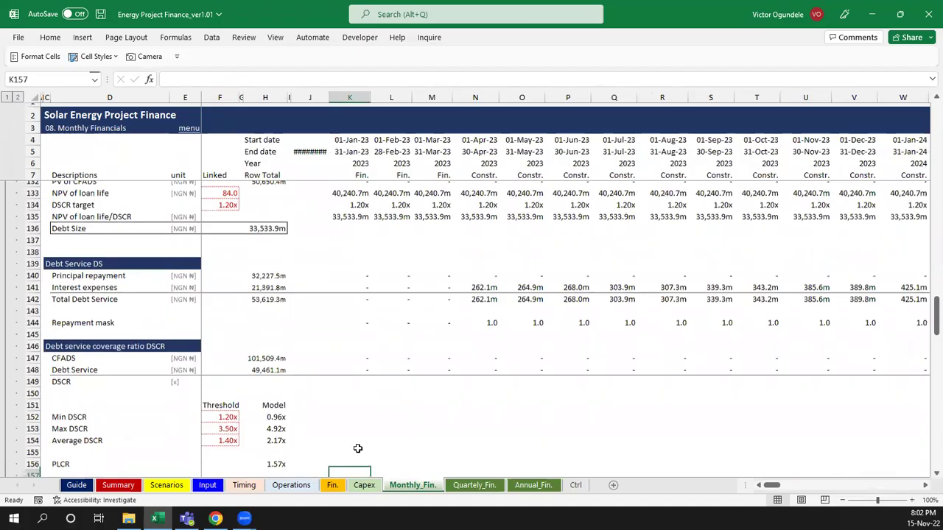
Review the Minimum Interest Cover block with its EBITDA ICR and CFADS-based ICR rows, down to Min ICR in row 169
key("Down")
key("Down")
key("Down")
key("Down")
key("Down")
key("Down")
key("Down")
key("Down")
key("Down")
key("Down")
key("Down")
key("Down")
key("Down")
key("Down")
key("Down")
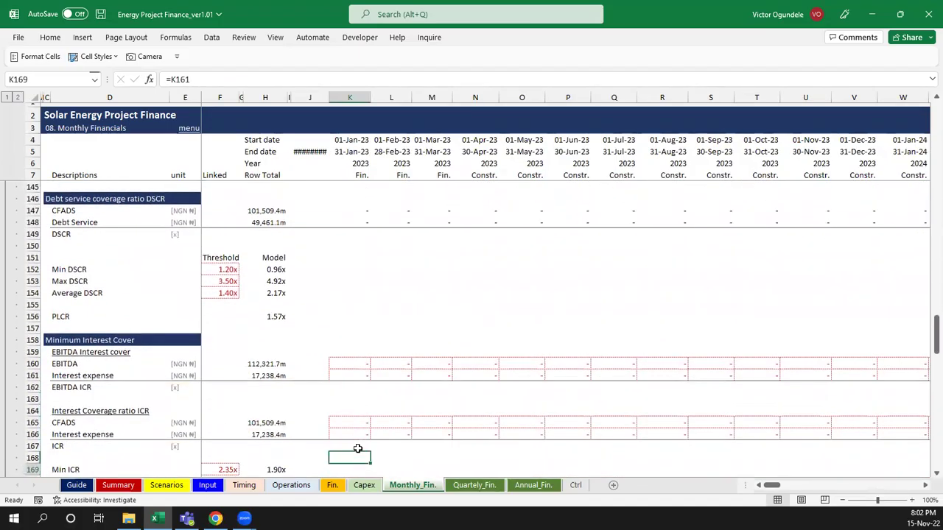
Review the Project Free cashflow to firm and Net Present Value blocks, down to the IRR header in row 185
key("Down")
key("Down")
key("Down")
key("Down")
key("Down")
key("Down")
key("Down")
key("Down")
key("Down")
key("Down")
key("Down")
key("Down")
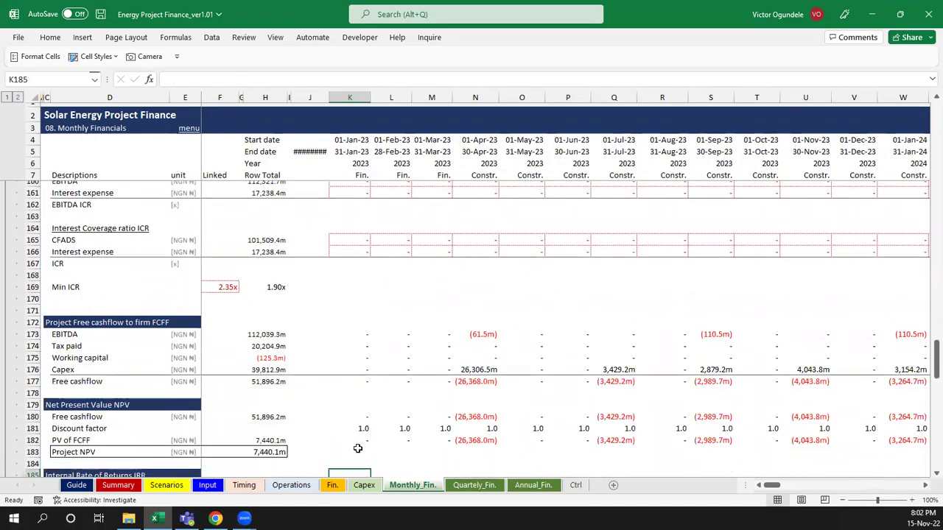
Look ahead through the Internal Rate of Returns rows, and return to the Net Present Value header row at K179
key("Down")
key("Down")
key("Down")
key("Down")
key("Down")
key("Down")
key("Down")
key("Up")
key("Up")
key("Up")
key("Up")
key("Up")
key("Up")
key("Up")
key("Up")
key("Up")
key("Up")
key("Up")
key("Up")
key("Up")
key("Up")
key("Up")
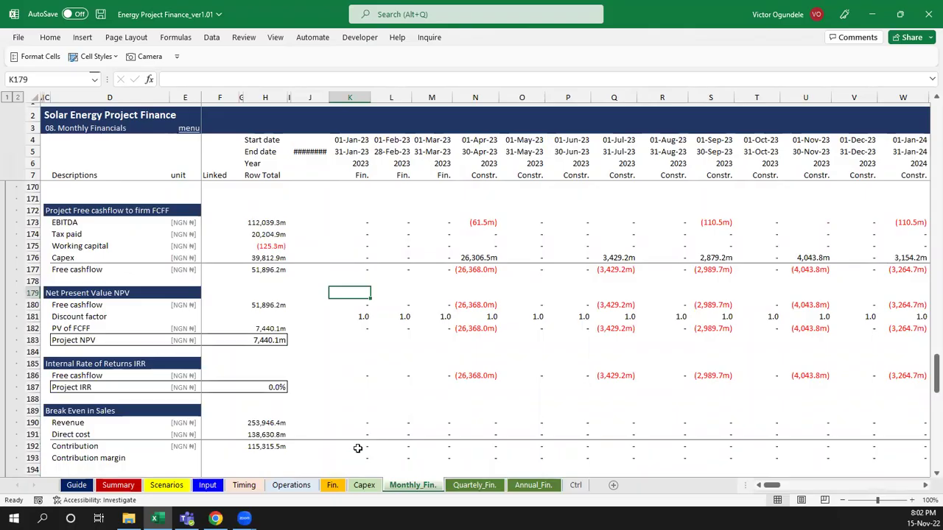
Review the Project NPV, Project IRR and Break Even in Sales blocks, down to K199 below the break even flag
key("Down")
key("Down")
key("Down")
key("Down")
key("Down")
key("Down")
key("Down")
key("Down")
key("Down")
key("Down")
key("Down")
key("Down")
key("Down")
key("Down")
key("Down")
key("Down")
key("Down")
key("Down")
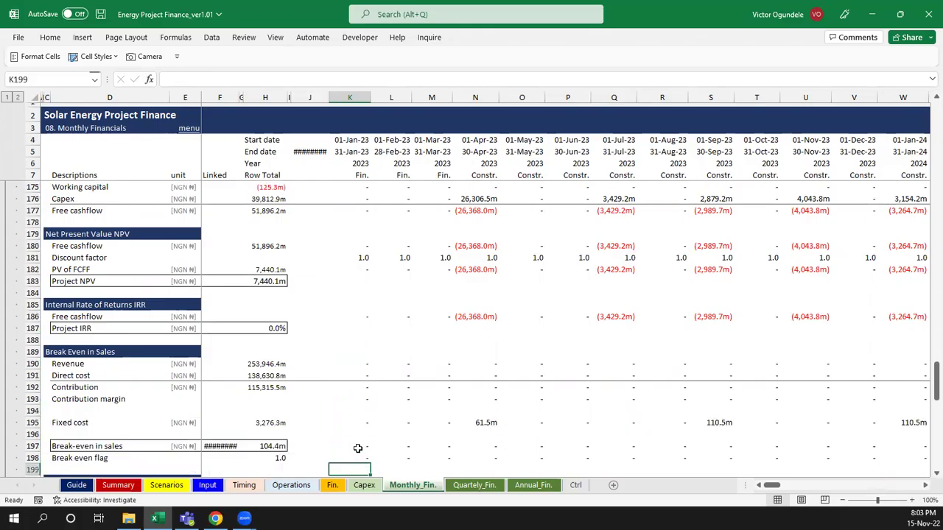
Review the Debt Service Reserve Account block, from its opening balance and DSRA requirement to the deposits during construction in K217
key("Down")
key("Down")
key("Down")
key("Down")
key("Down")
key("Down")
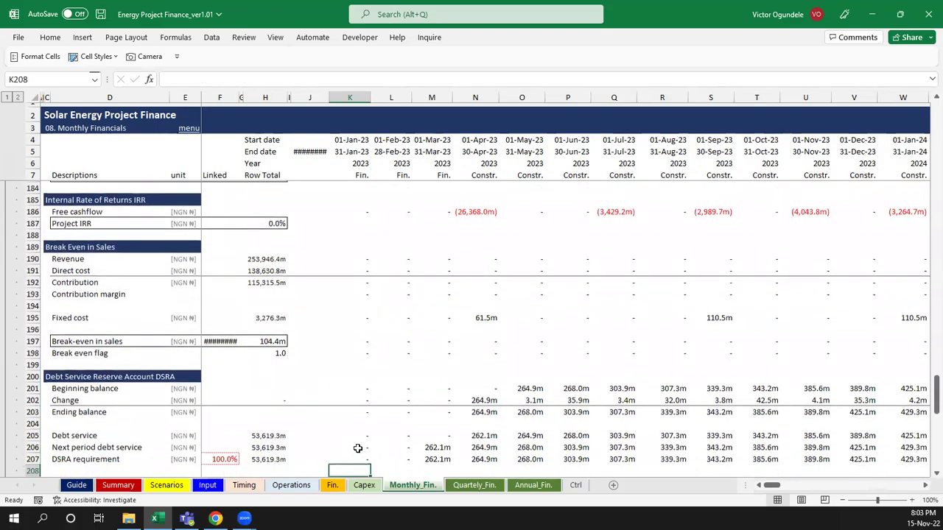
key("Down")
key("Down")
key("Down")
key("Down")
key("Down")
key("Down")
key("Down")
key("Down")
key("Down")
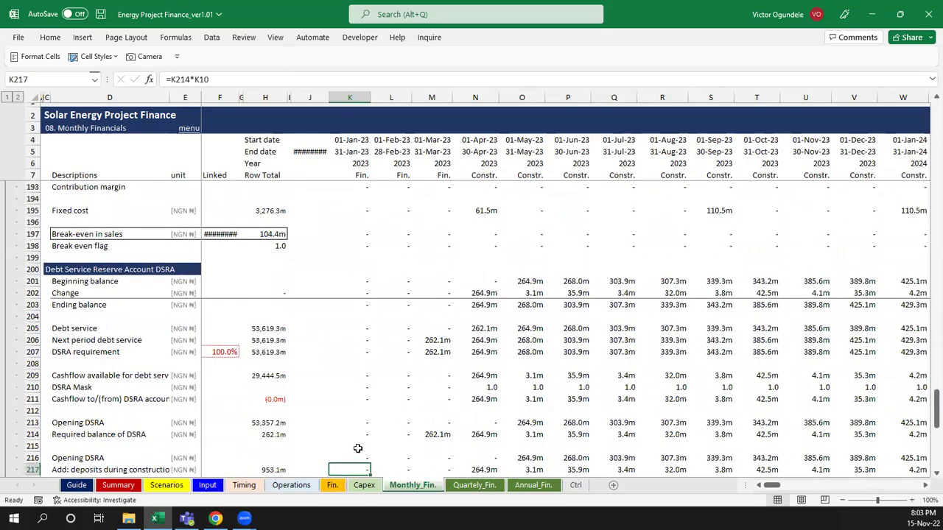
Review the Cash Flow Waterfall, Ratio and Equity IRR blocks to the end of Monthly_Fin., and return to the sheet's first rows
key("Down")
key("Down")
key("Down")
key("Down")
key("Down")
key("Down")
key("Down")
key("Down")
key("Down")
key("Down")
key("Down")
key("Down")
key("Down")
key("Down")
key("Down")
key("Down")
key("Down")
key("Down")
key("Down")
key("Down")
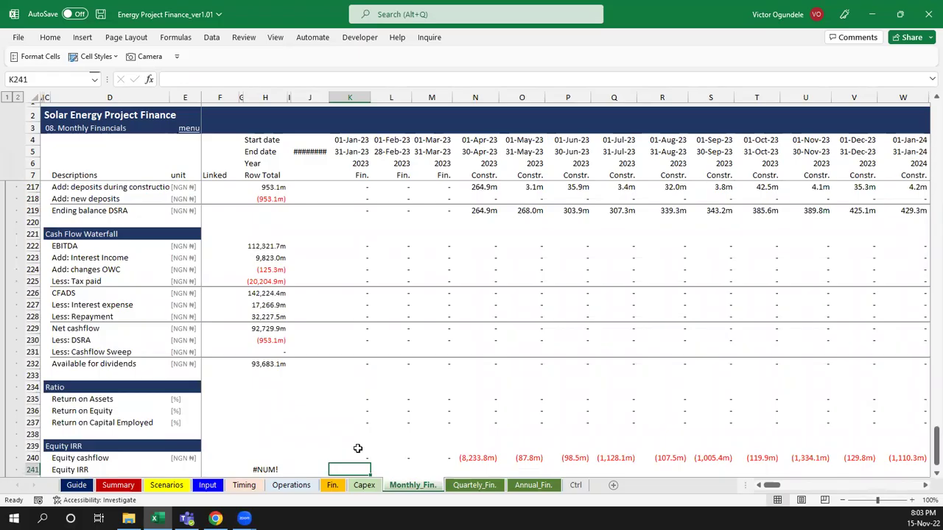
key("Down")
key("Down")
key("Down")
key("Down")
key("Down")
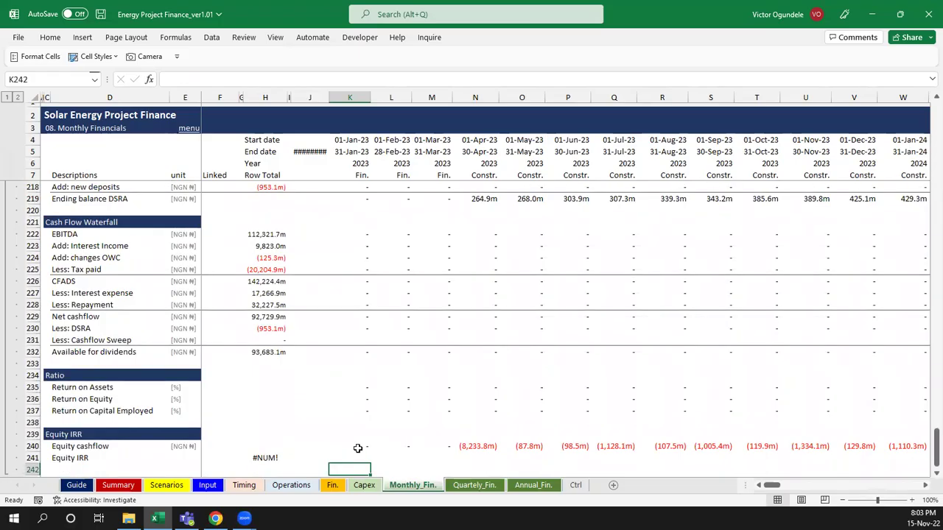
left_click(358, 448)
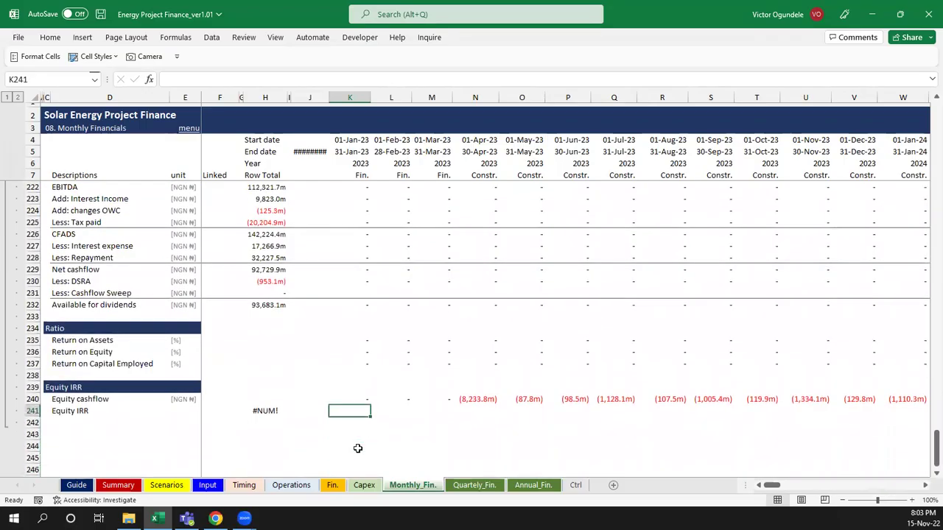
key("ctrl+Home")
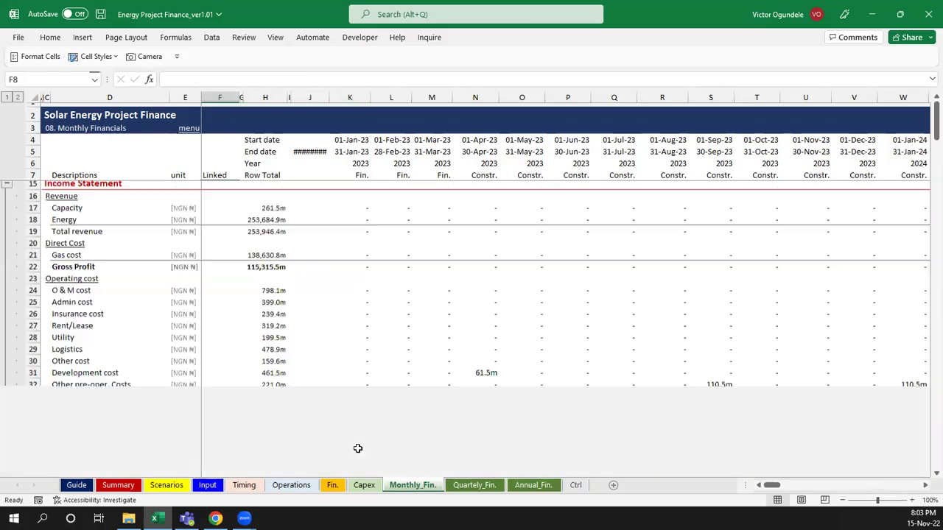
Show the Quartely_Fin. sheet at 100% zoom and review its quarterly financials down to the Debt Service block
key("ctrl+Page_Down")
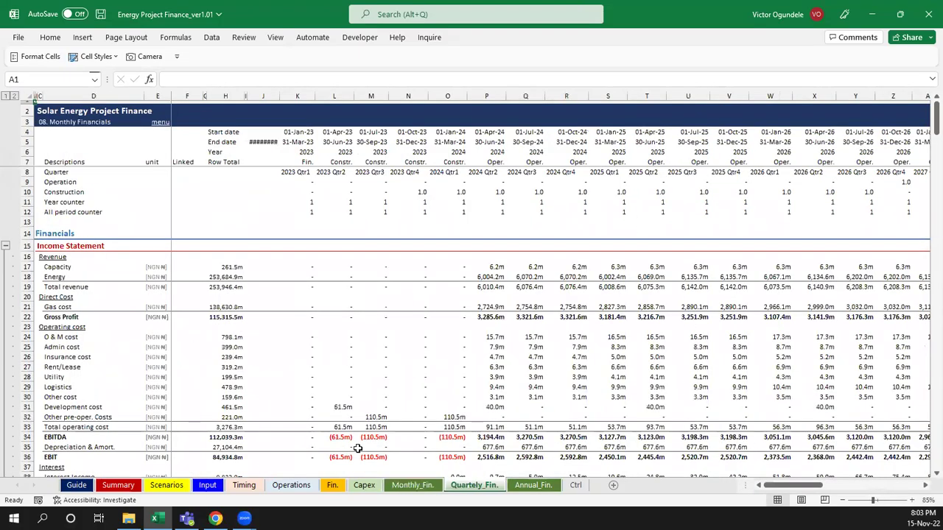
scroll(358, 448, "up", 1, "ctrl")
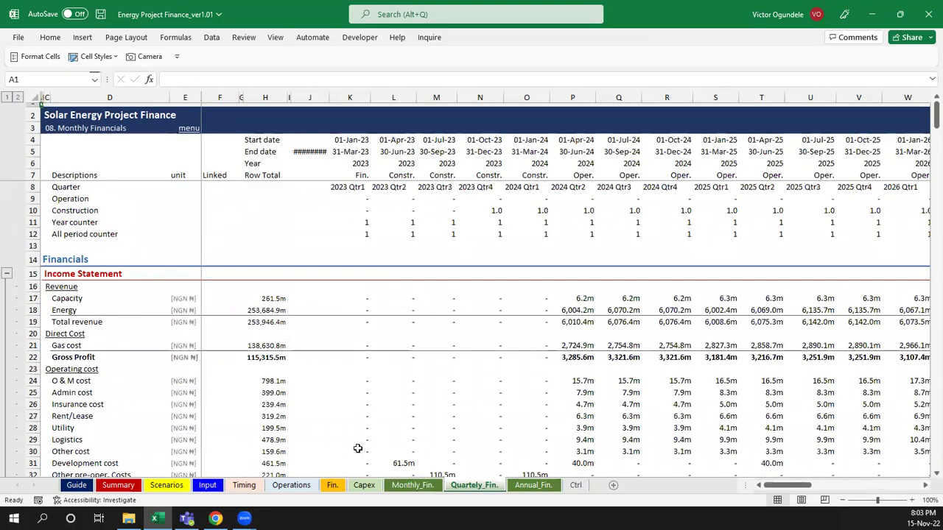
scroll(358, 447, "down", 20)
scroll(358, 448, "down", 12)
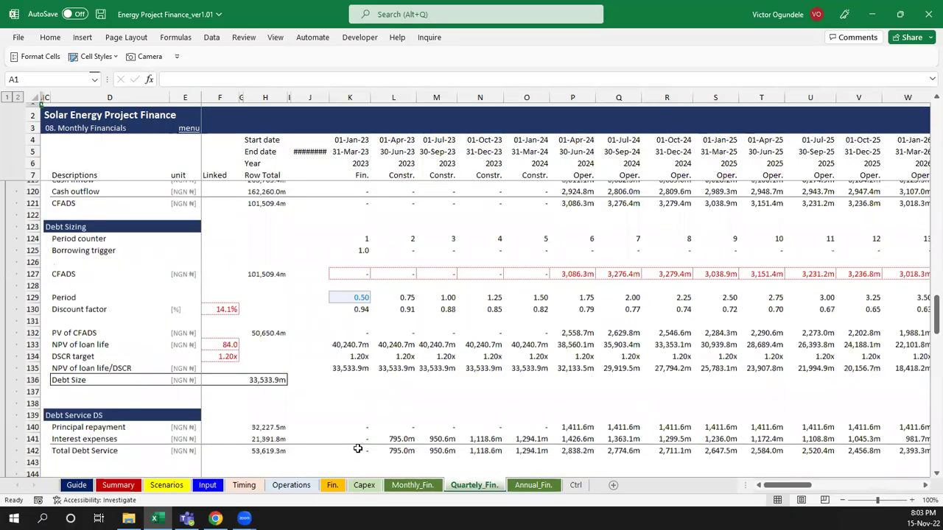
Show the Annual_Fin. sheet at 100% zoom, review it from Income Statement to Equity IRR, and return to its beginning
key("ctrl+Page_Down")
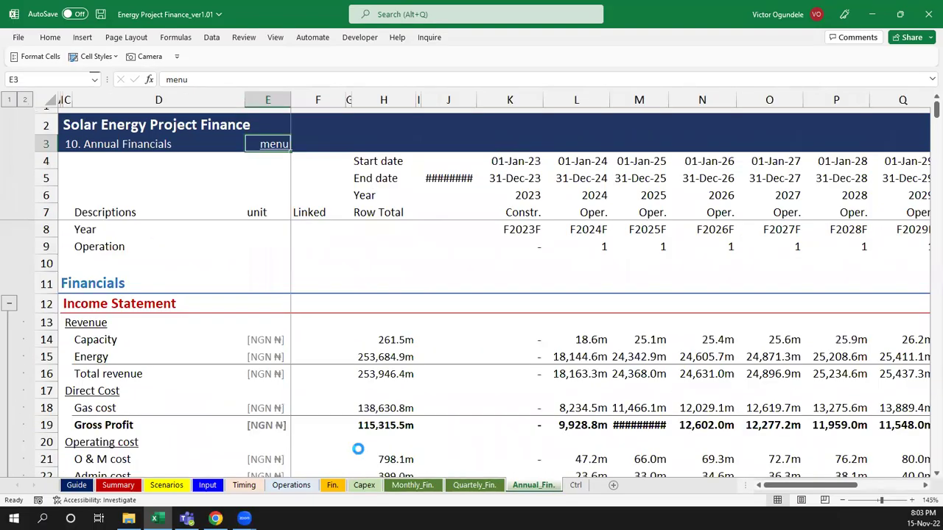
scroll(358, 448, "down", 2)
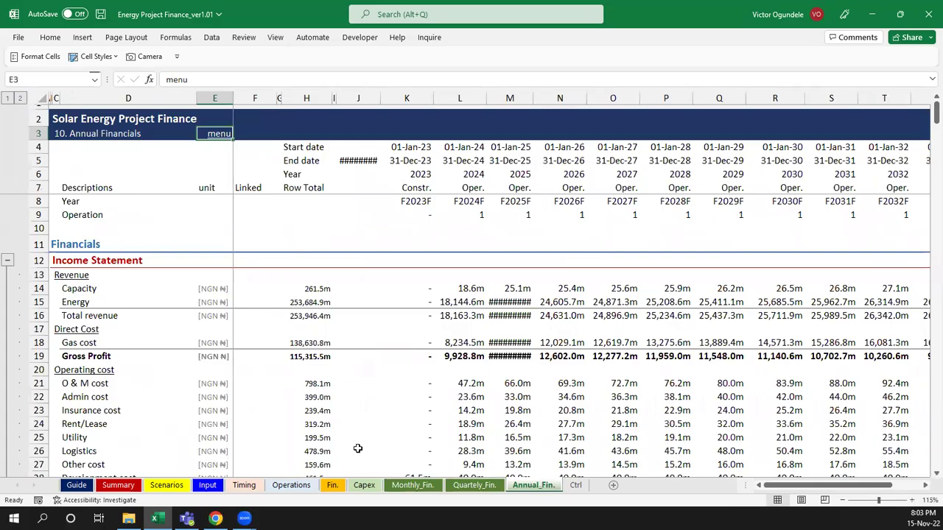
scroll(358, 448, "down", 1)
scroll(358, 448, "down", 20)
scroll(358, 448, "up", 10)
key("Up")
key("Up")
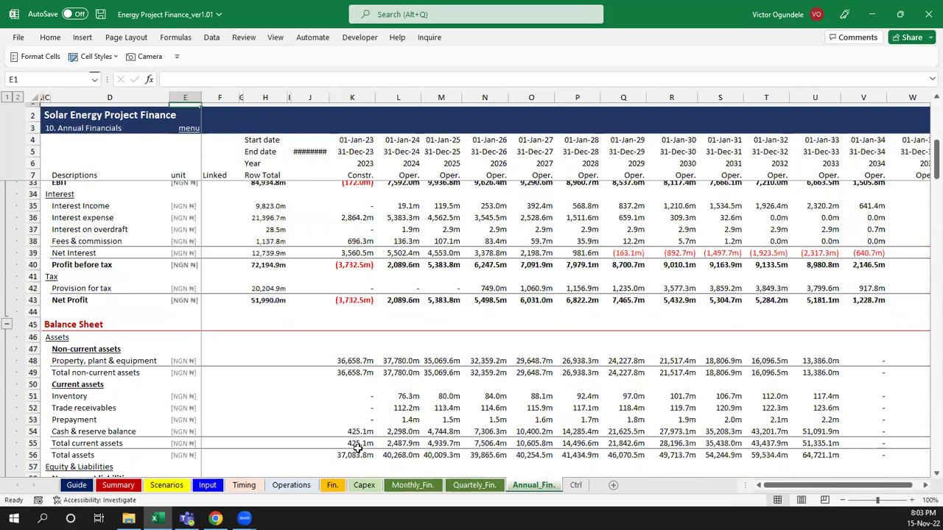
scroll(358, 448, "down", 20)
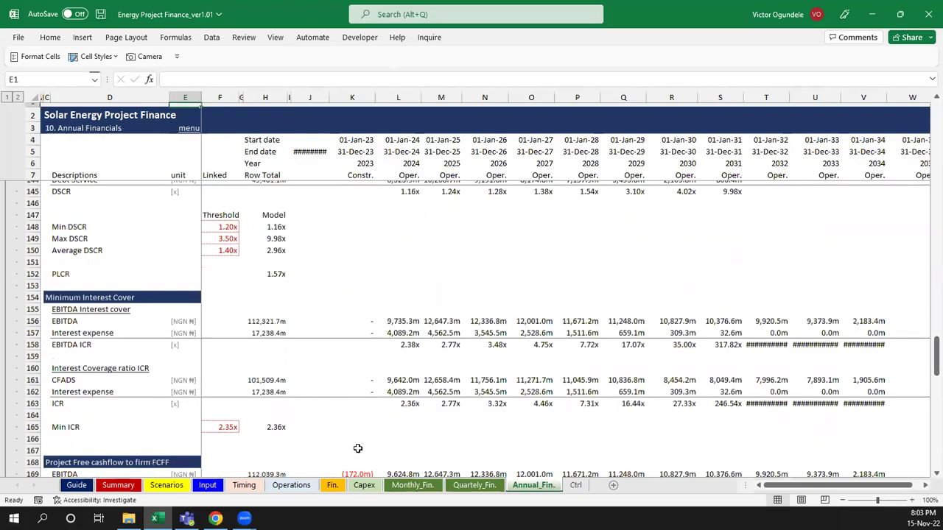
scroll(358, 447, "down", 20)
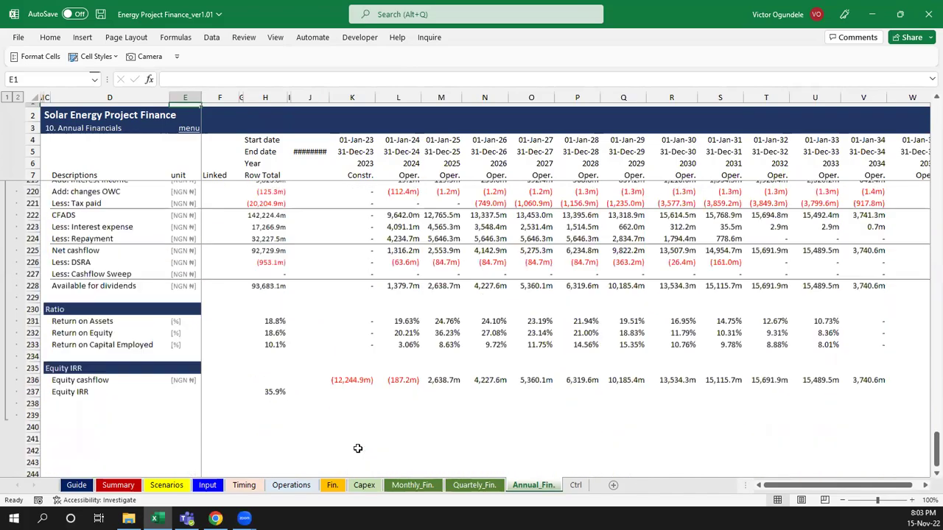
key("ctrl+Home")
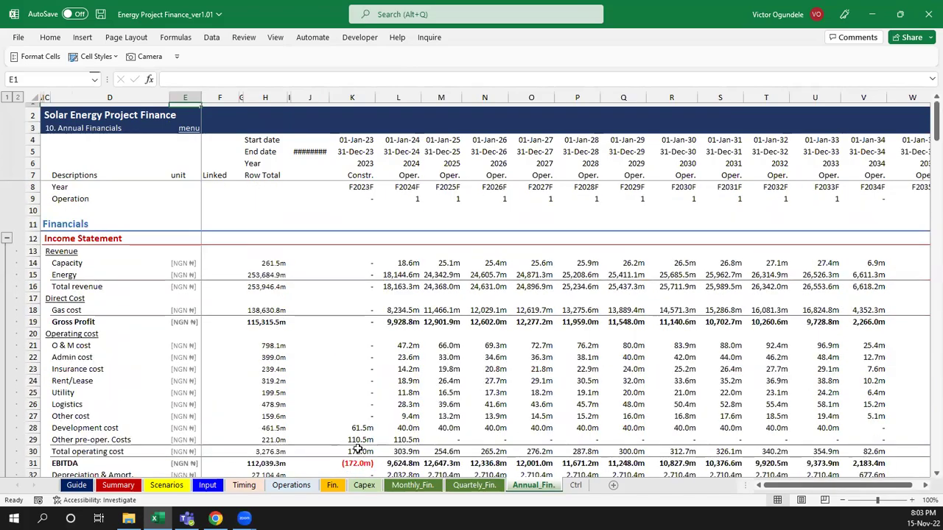
Review the Macro: Copy & Paste and Model Audit sections on the Ctrl sheet at 100% zoom, and return to cell F8
key("ctrl+Page_Down")
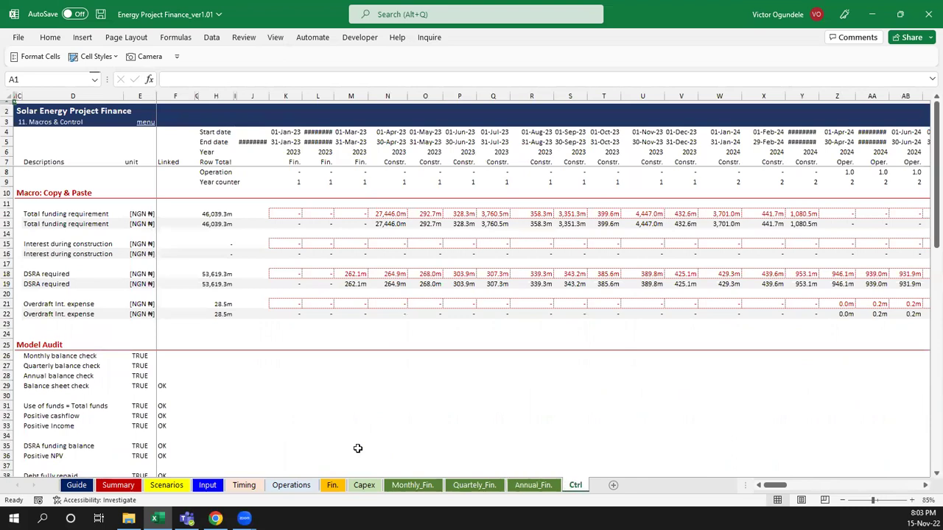
scroll(357, 448, "up", 1)
key("ctrl+Down")
key("ctrl+Down")
key("ctrl+Down")
key("ctrl+Down")
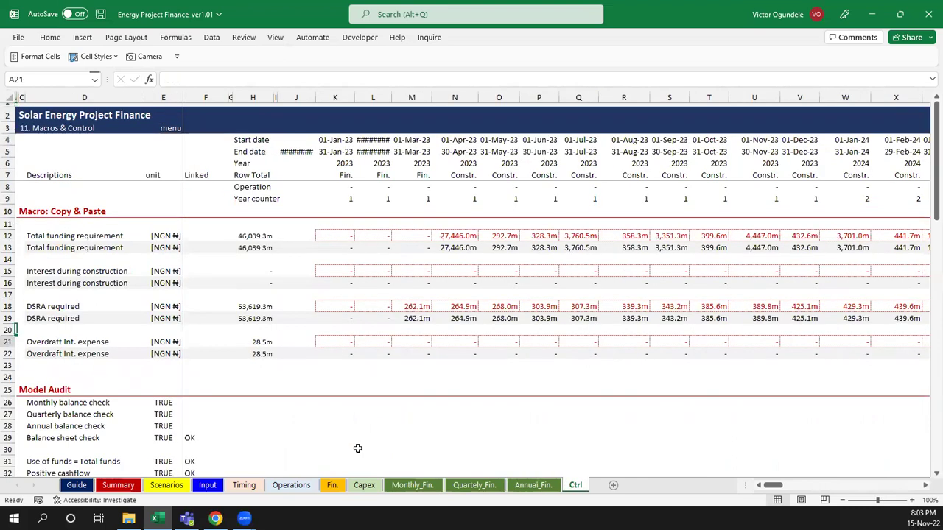
key("ctrl+Down")
key("ctrl+Down")
key("ctrl+Down")
key("ctrl+Down")
key("ctrl+Down")
key("ctrl+Down")
key("ctrl+Home")
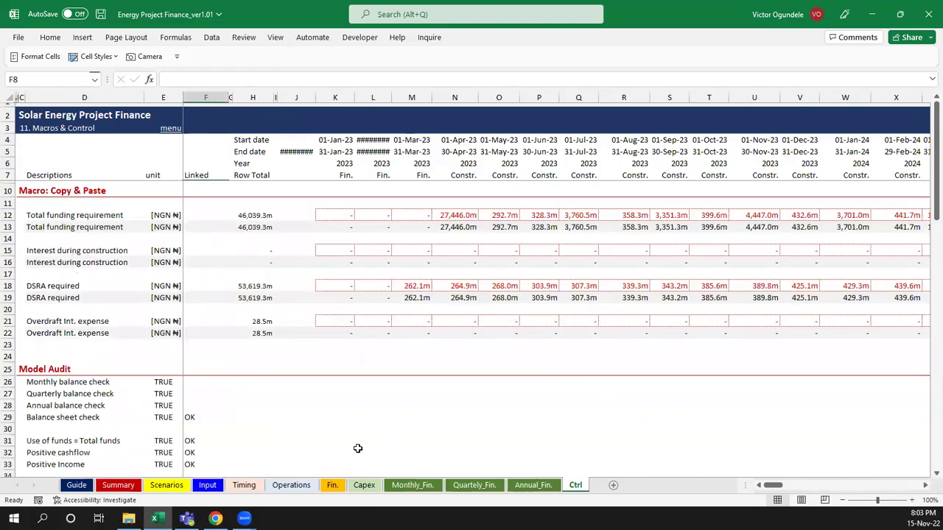
Switch the model scenario to Case 5 on the Summary dashboard
left_click(118, 485)
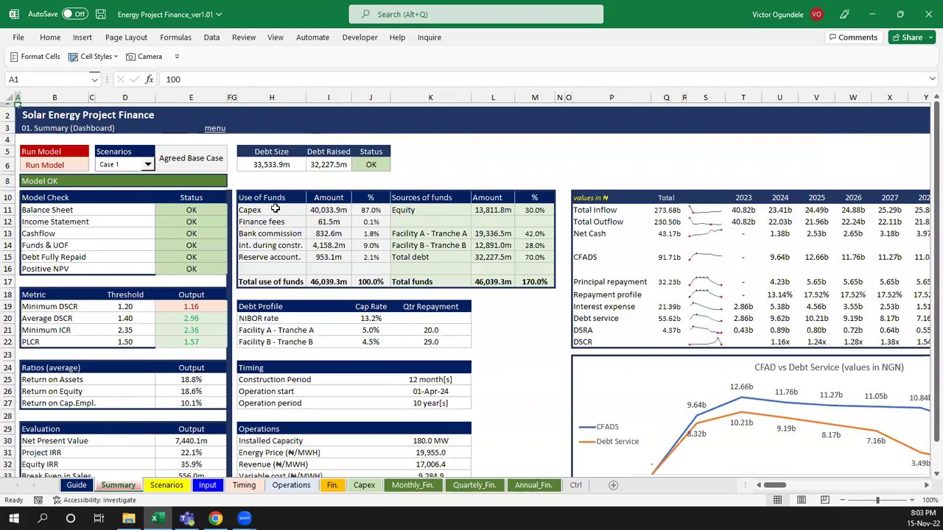
left_click(145, 166)
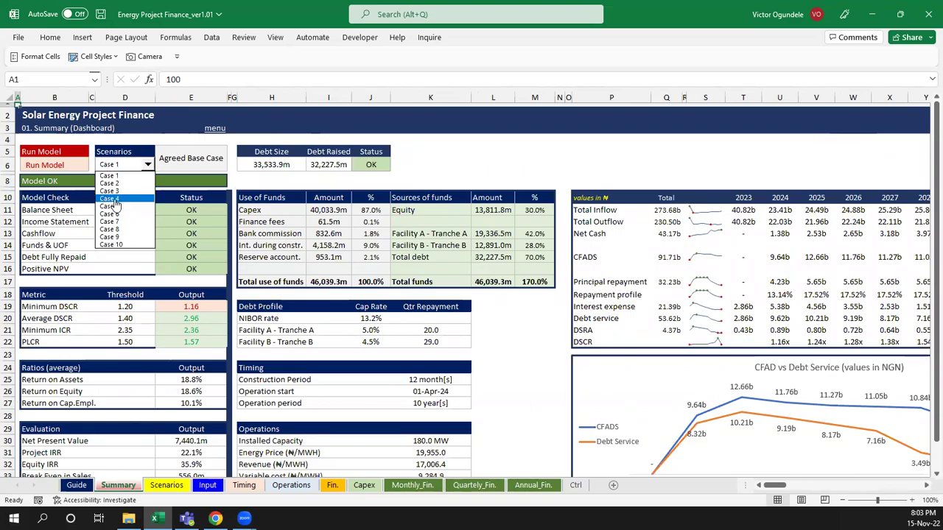
key("Escape")
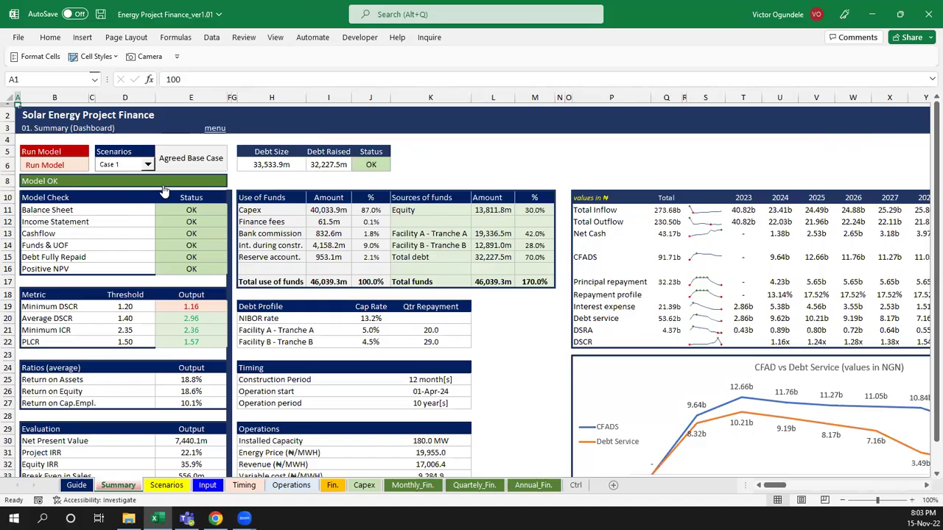
left_click(146, 165)
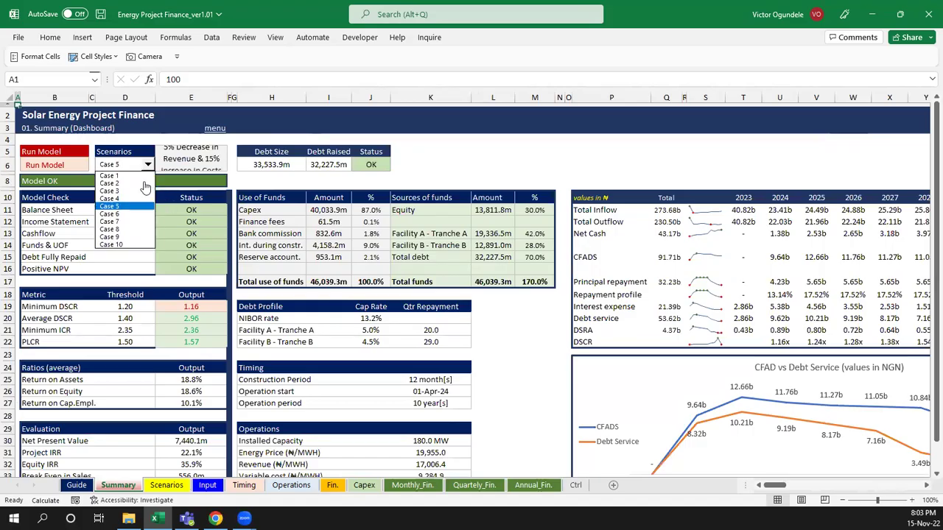
key("Escape")
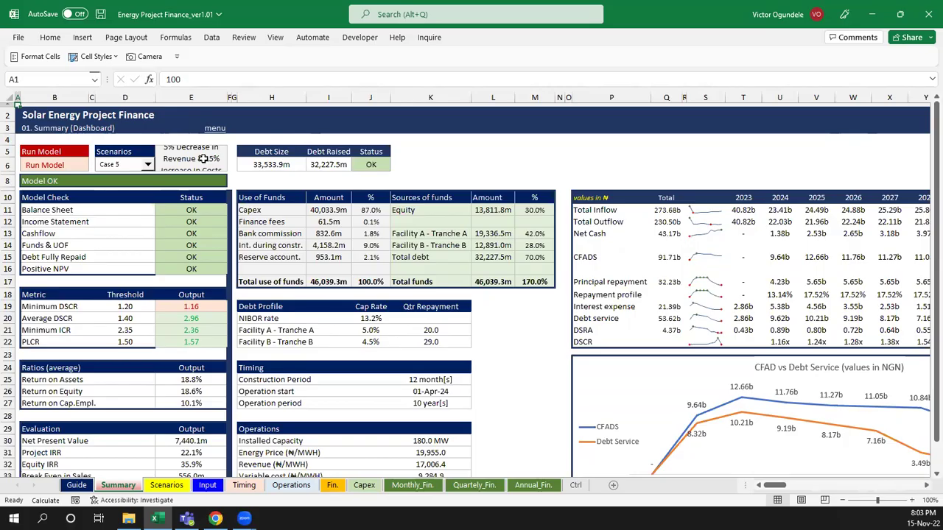
Try to autofit column E to the scenario description in E5, and undo the width change
left_click(202, 159)
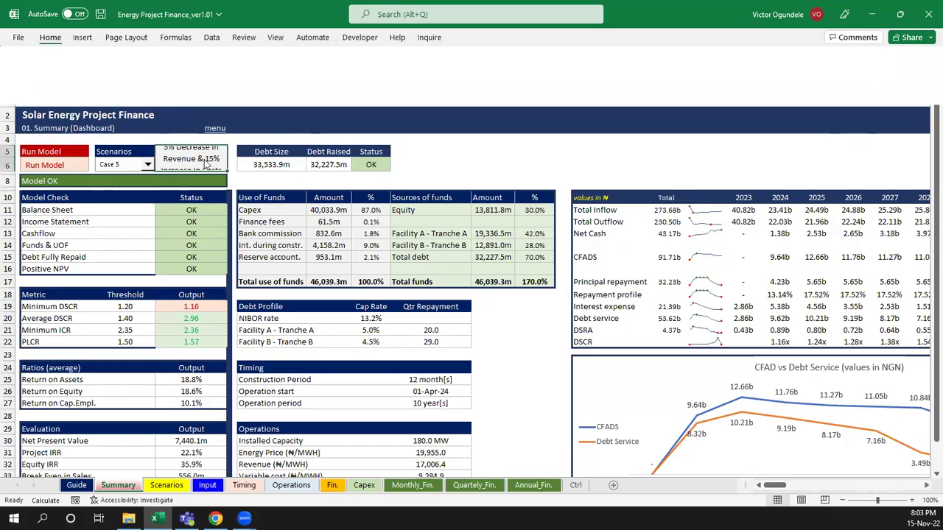
key("alt+h")
key("o")
key("i")
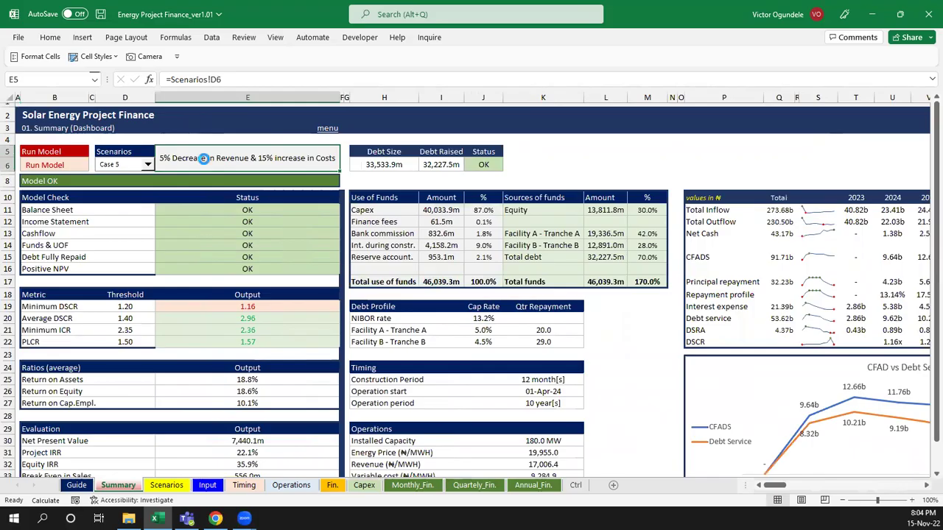
key("ctrl+z")
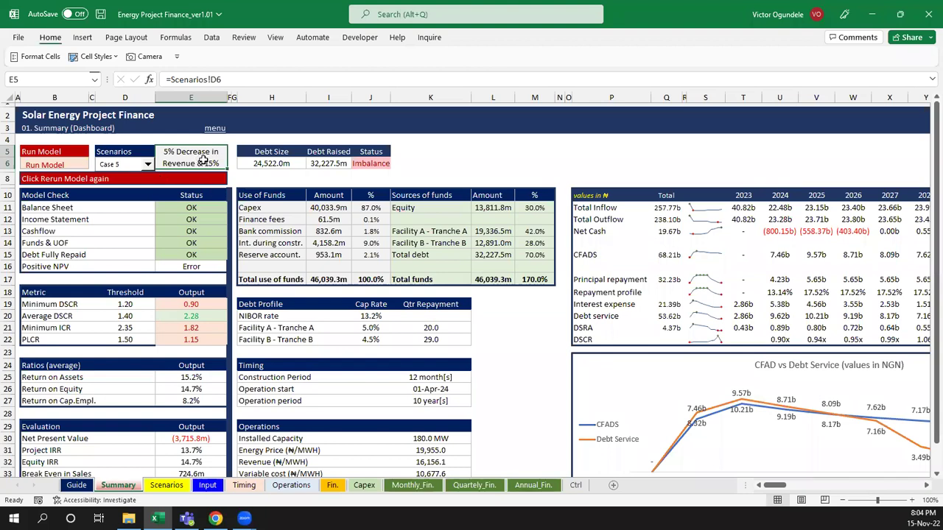
Widen column E of the Summary slightly, and trace E5's formula to its source cell D6 on the Scenarios sheet
left_click_drag(227, 98, 231, 97)
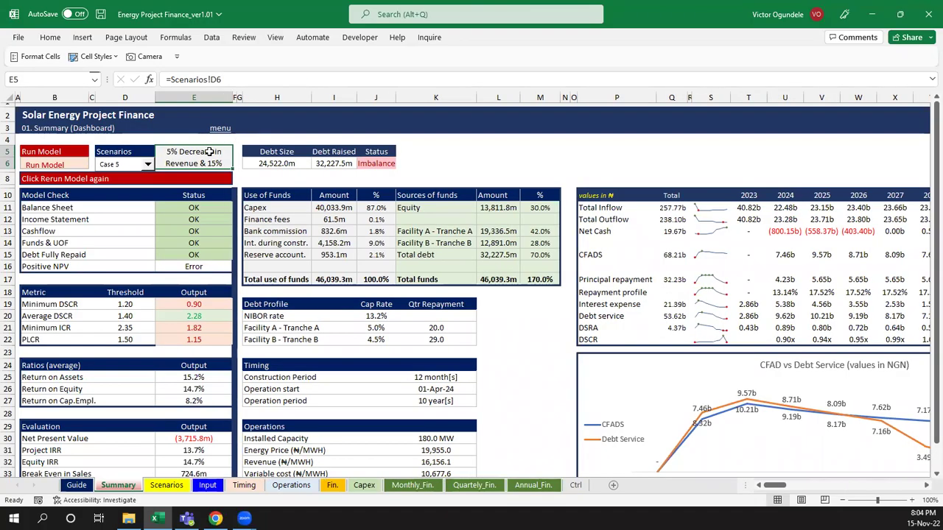
double_click(212, 160)
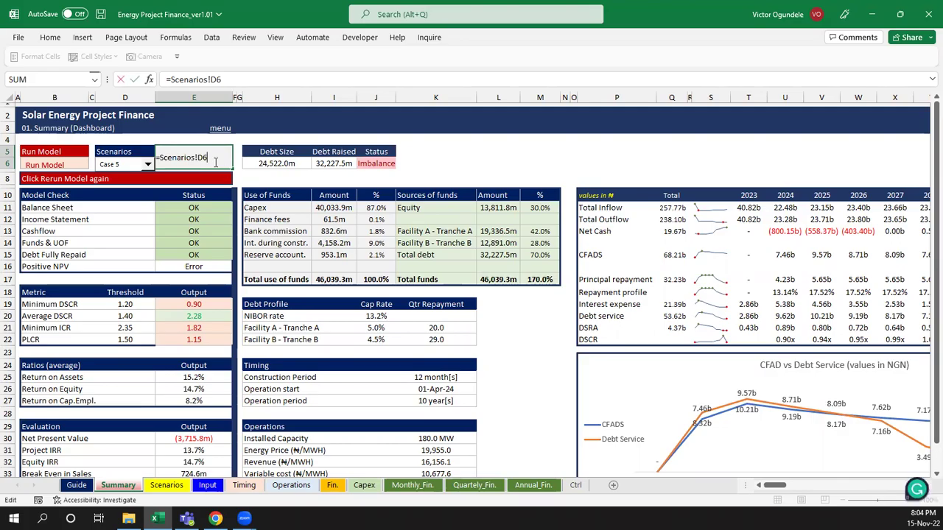
key("Escape")
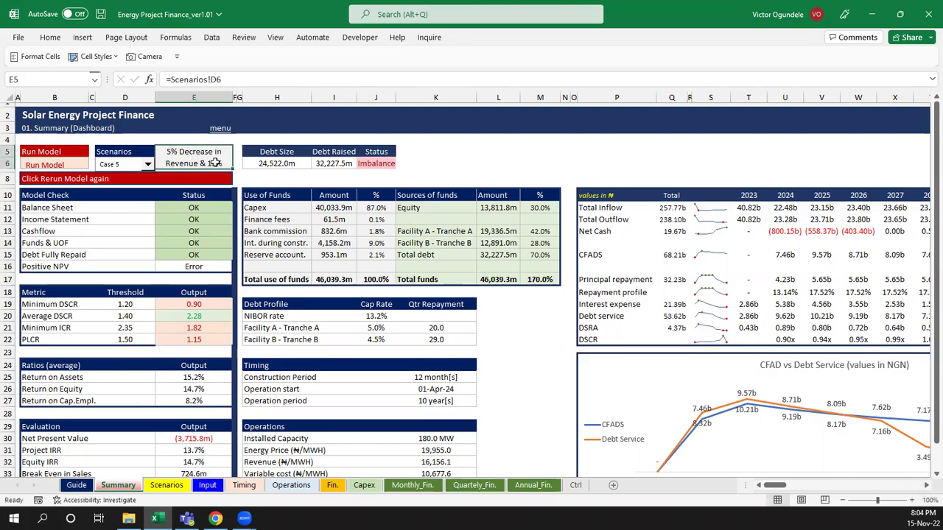
key("ctrl+bracketleft")
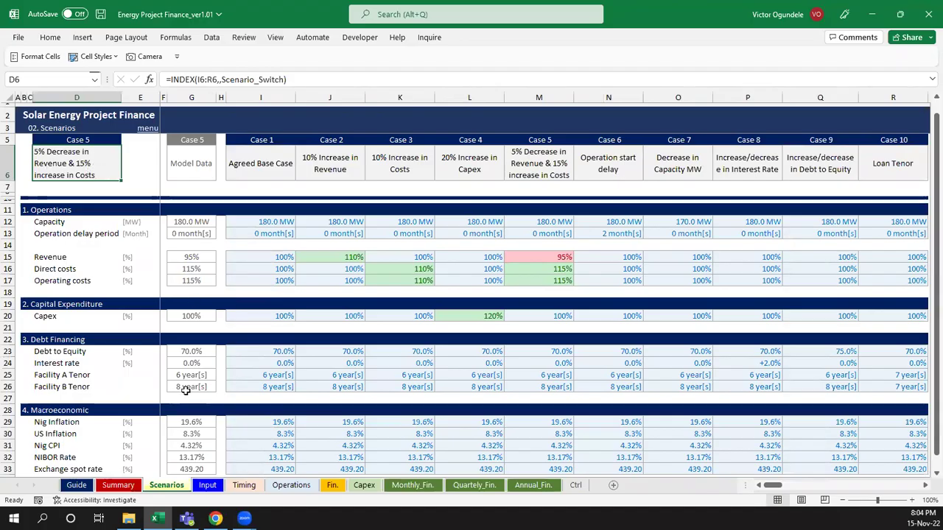
Return to the Summary dashboard and check the Positive NPV status in row 16
left_click(118, 484)
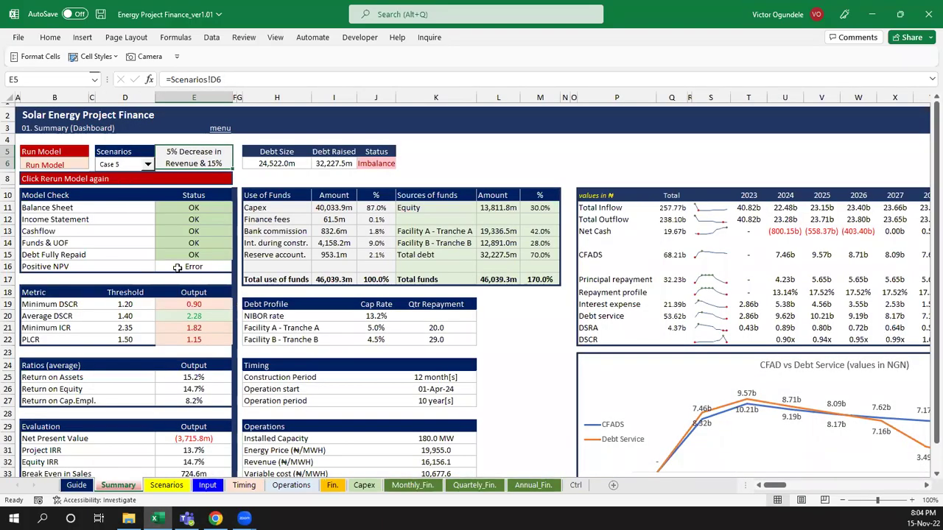
left_click(118, 268)
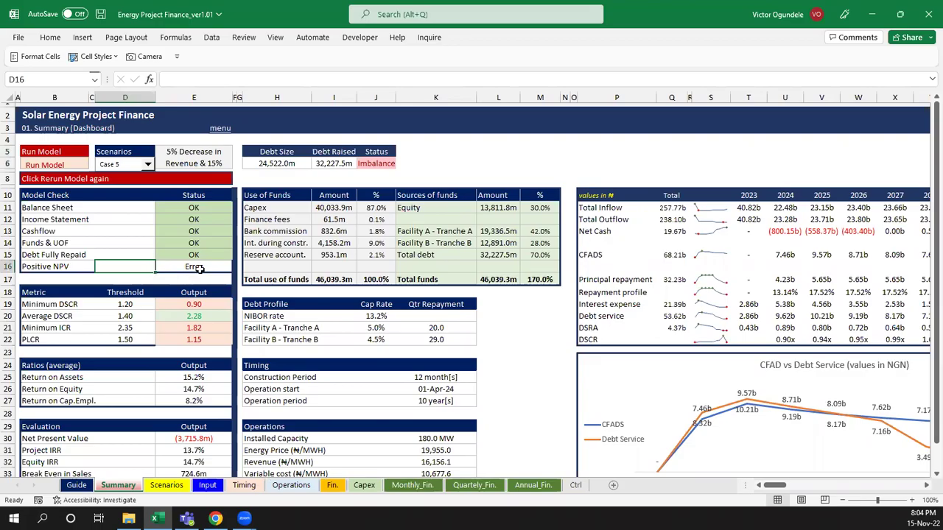
left_click(201, 269)
Autofit the height of row 6 to the wrapped scenario description in E5, keeping Wrap Text on
left_click(190, 151)
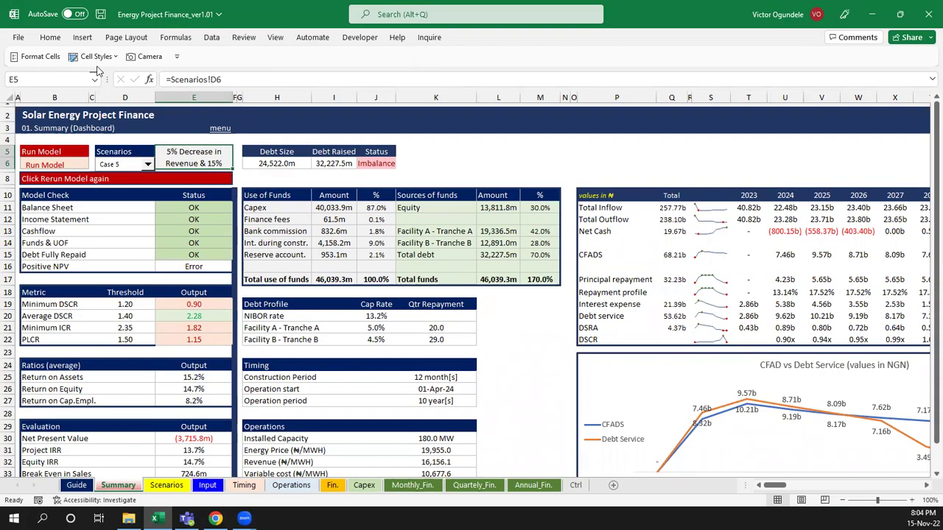
left_click(50, 38)
left_click(357, 62)
left_click(356, 62)
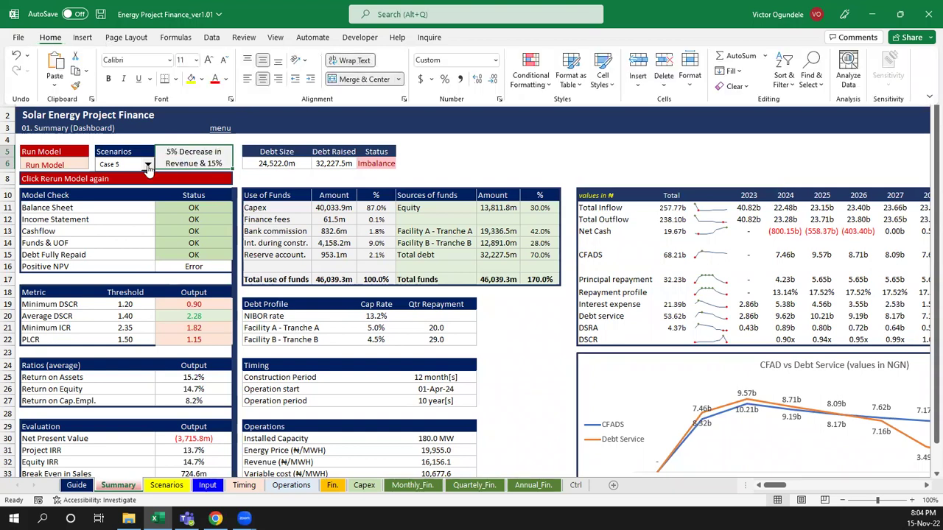
left_click(9, 168)
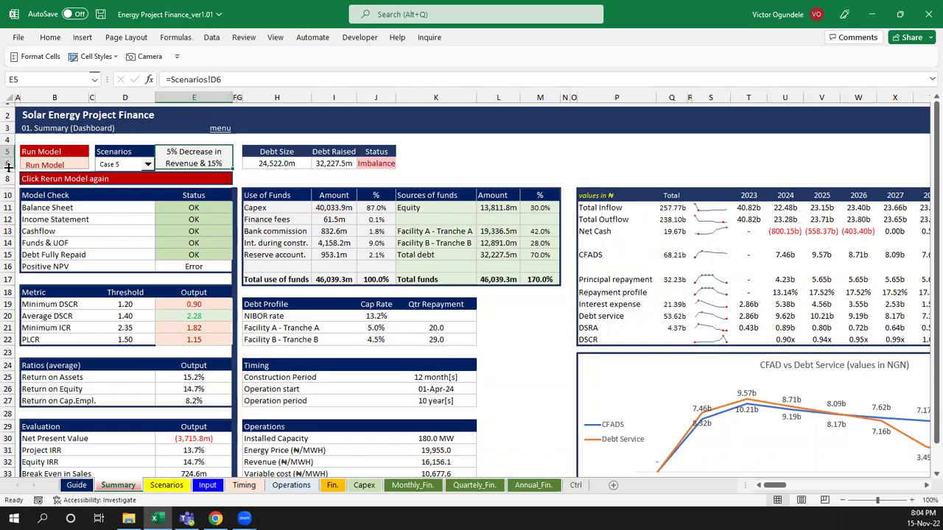
double_click(6, 168)
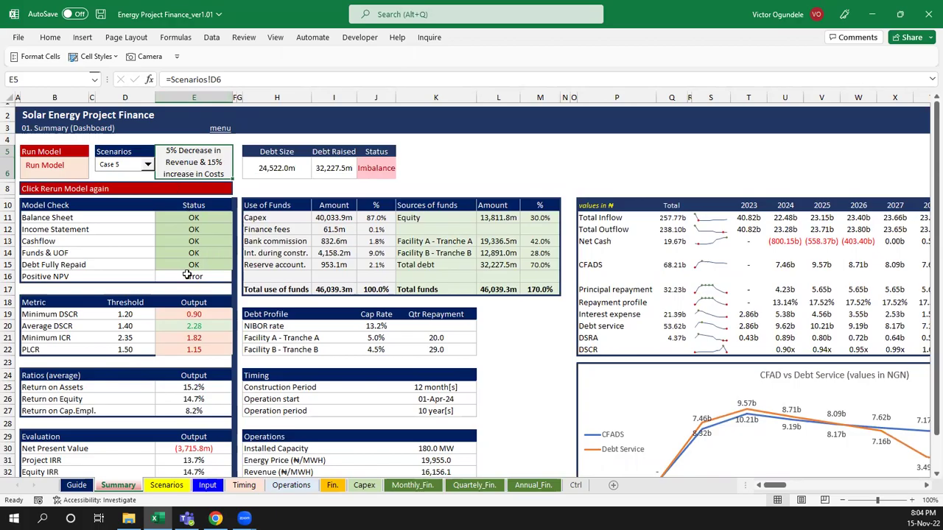
Review the metric outputs in E19:E22 and the Net Present Value in E30 for the current scenario
left_click_drag(194, 314, 194, 349)
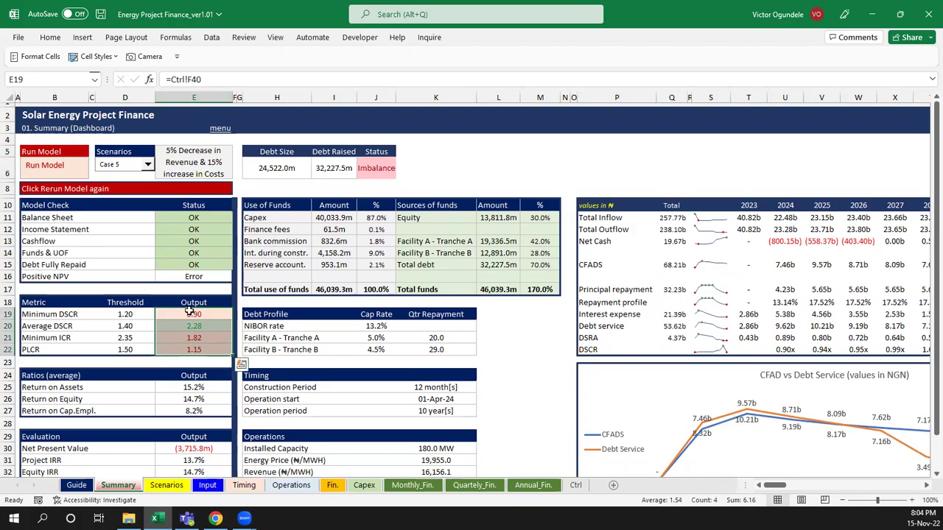
left_click(183, 338)
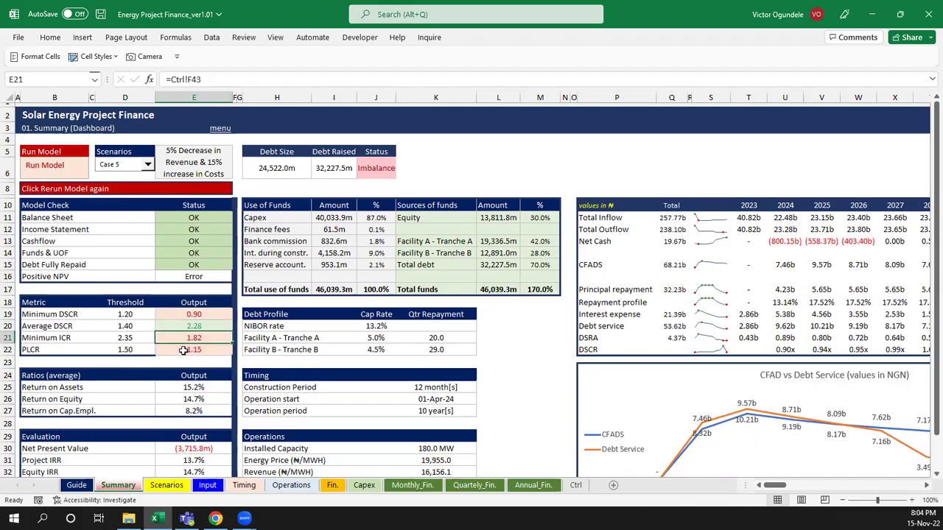
left_click(194, 448)
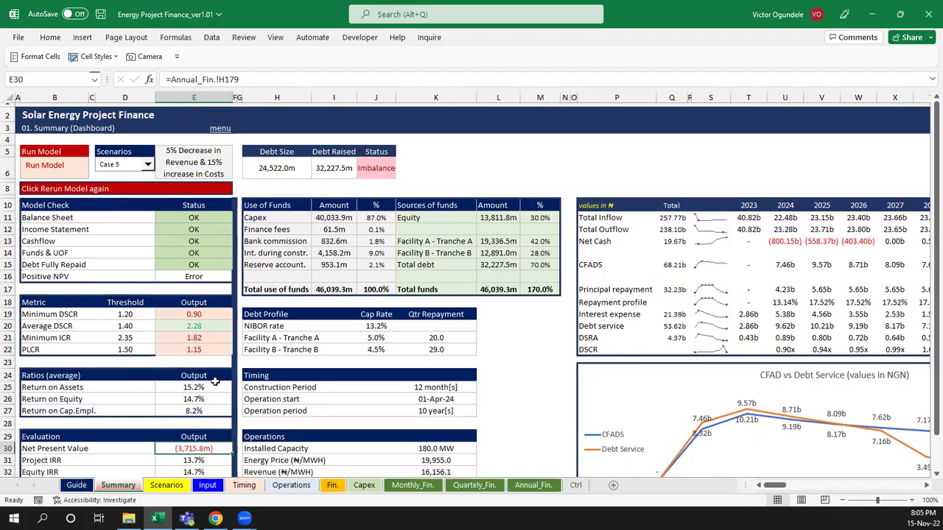
Switch the scenario to Case 2 and on to Case 3, checking the model status in row 8
left_click(147, 165)
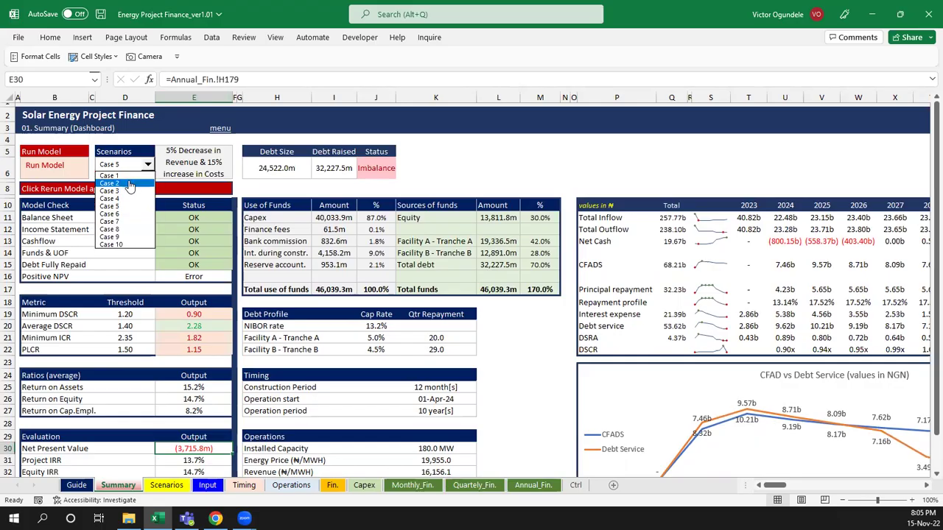
left_click(130, 184)
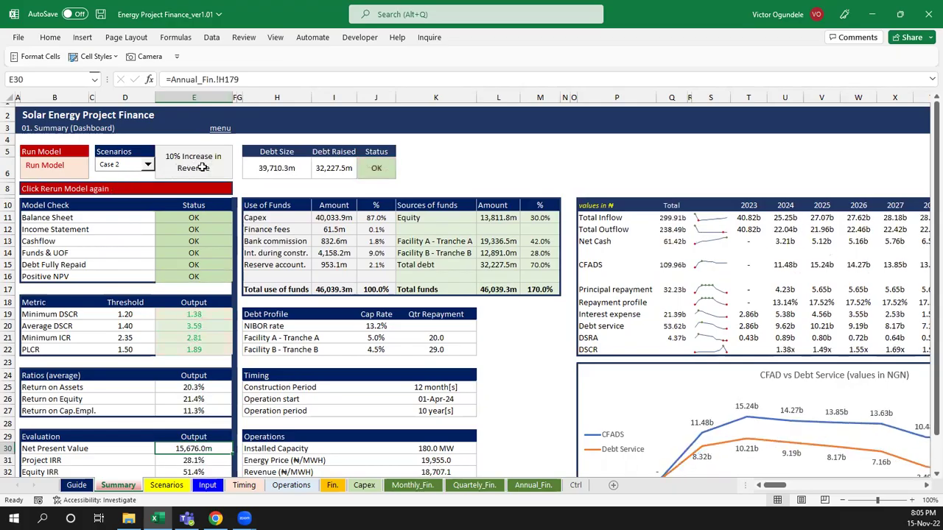
left_click(148, 165)
left_click(129, 196)
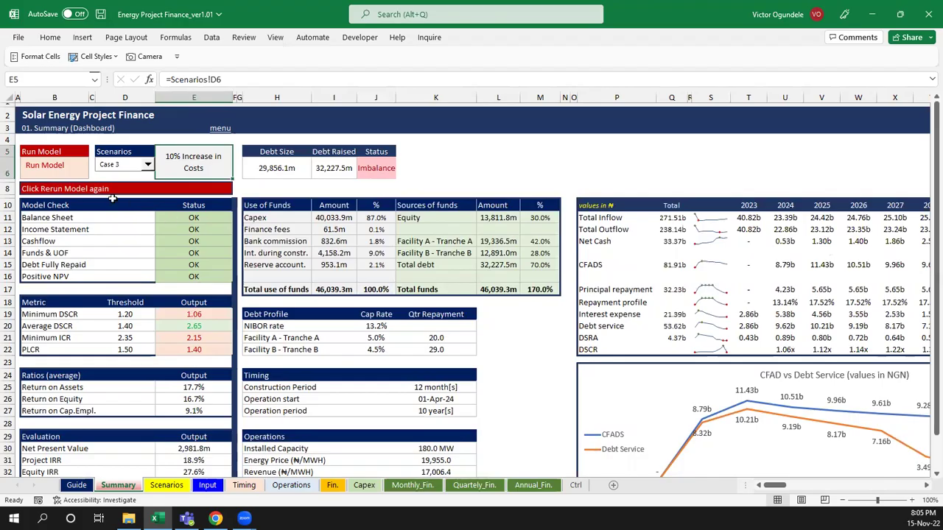
left_click(90, 189)
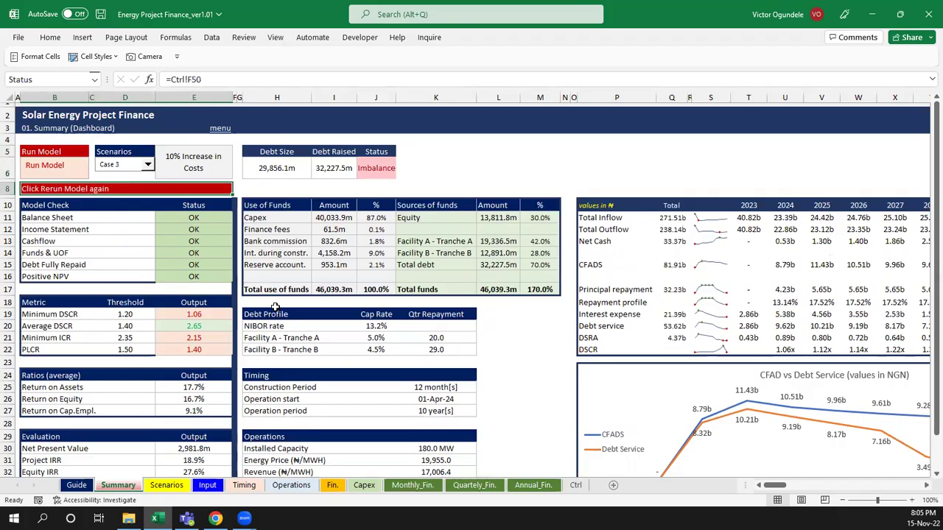
Switch the scenario to Case 4 and compare the total use of funds in I17 with the total funds in L17
left_click(148, 165)
left_click(126, 200)
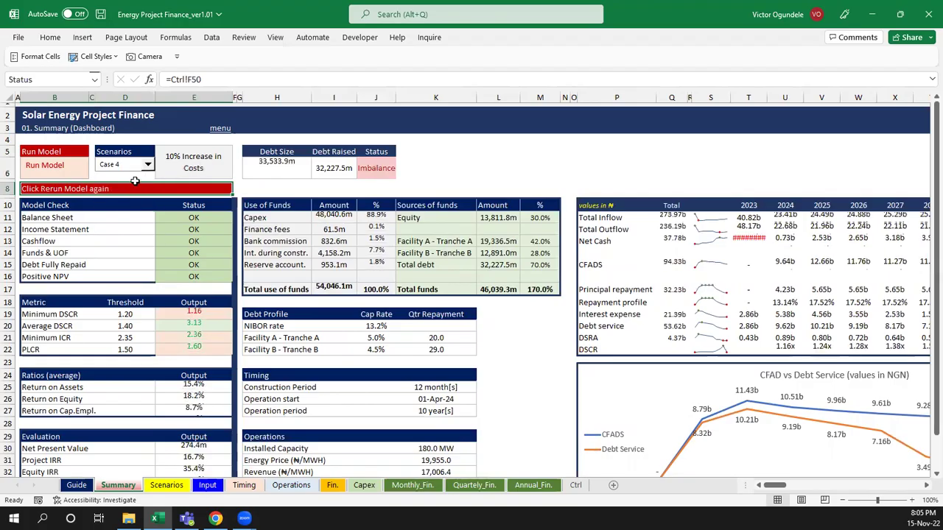
left_click(190, 164)
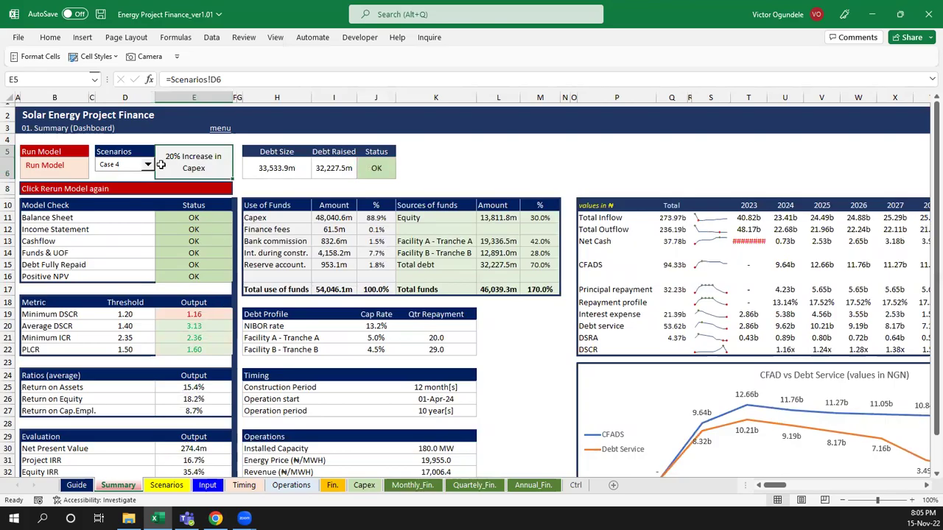
left_click(335, 289)
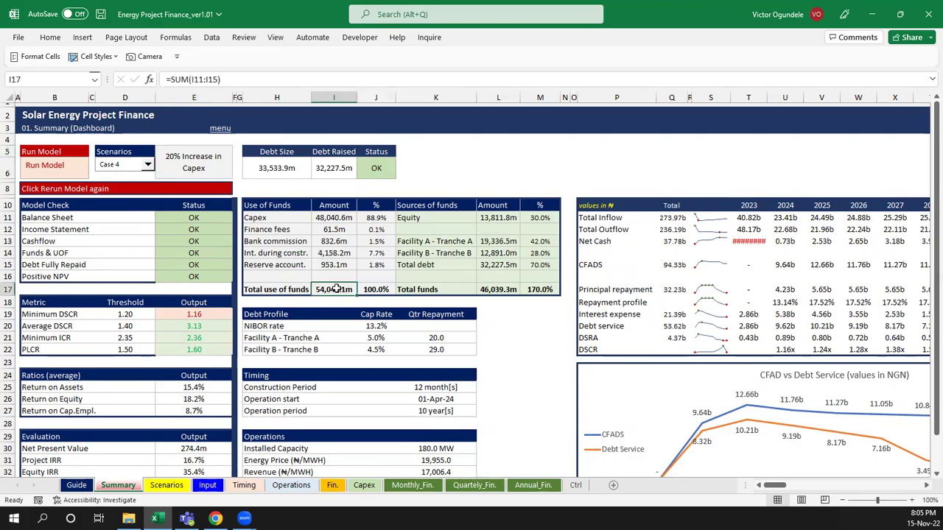
left_click(500, 290)
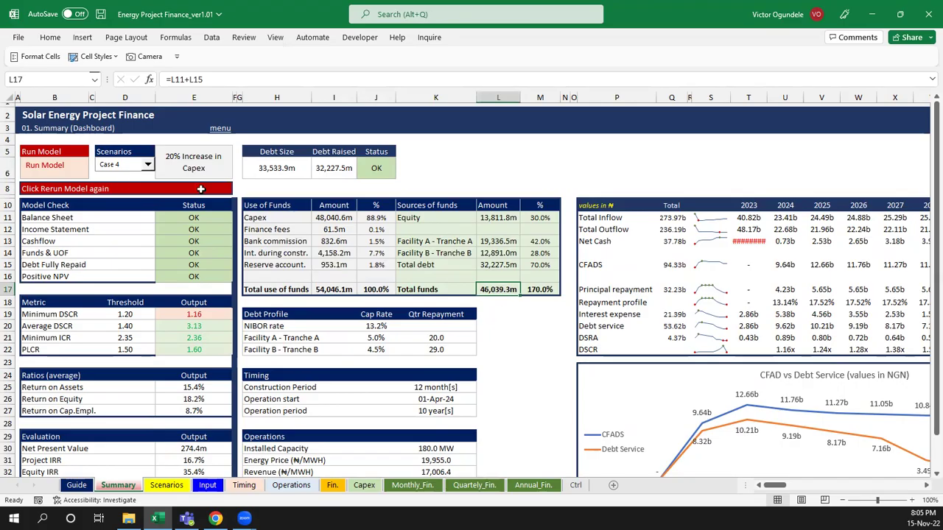
Run the model macro four times for the Case 4 scenario to rebalance the funding
left_click(60, 169)
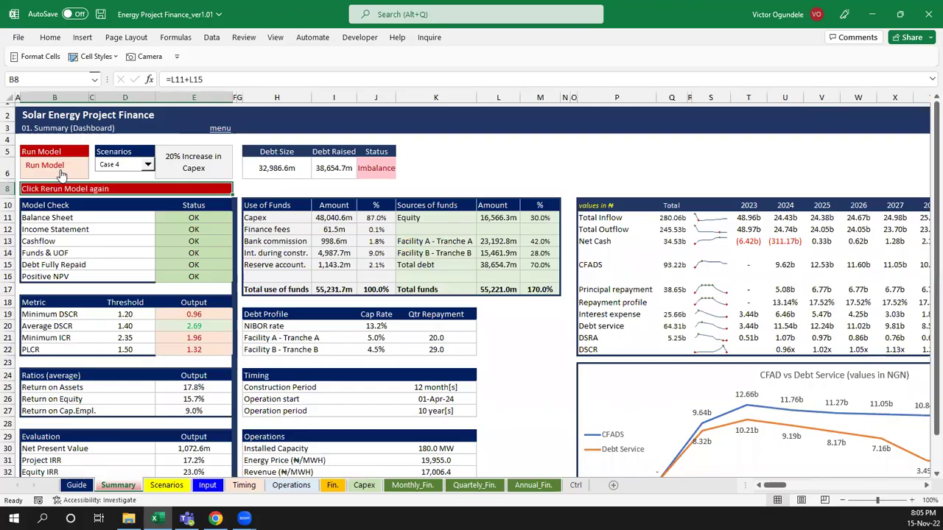
left_click(62, 172)
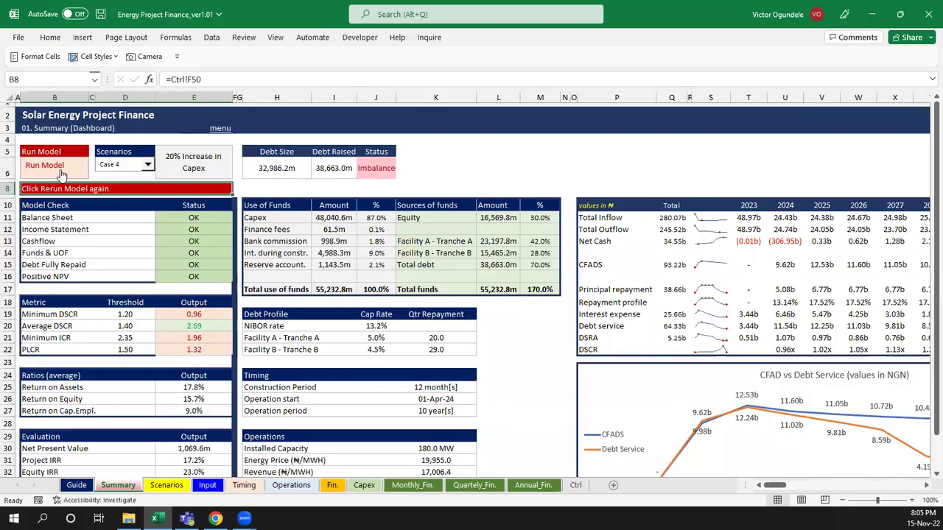
left_click(60, 171)
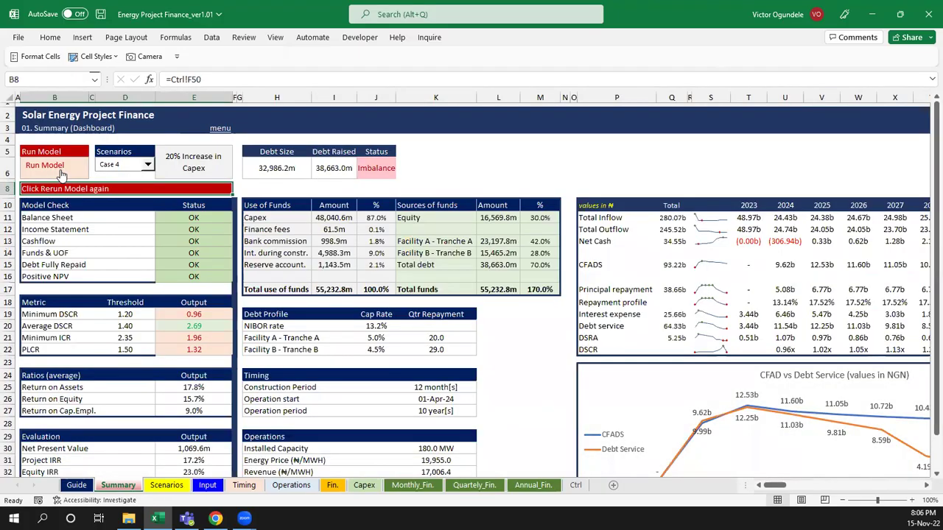
left_click(61, 170)
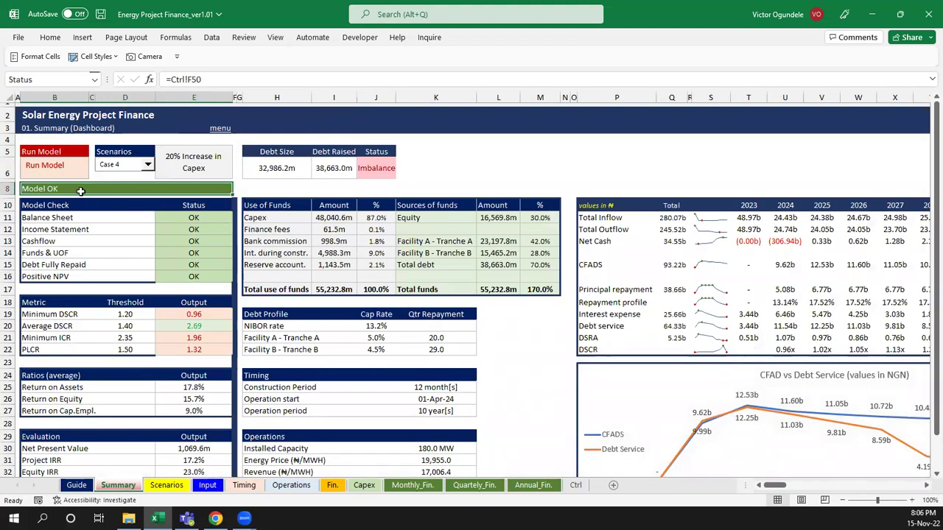
Review the rerun model's fund totals, the metrics in E19:E22, and the debt size against the debt raised
left_click(338, 290)
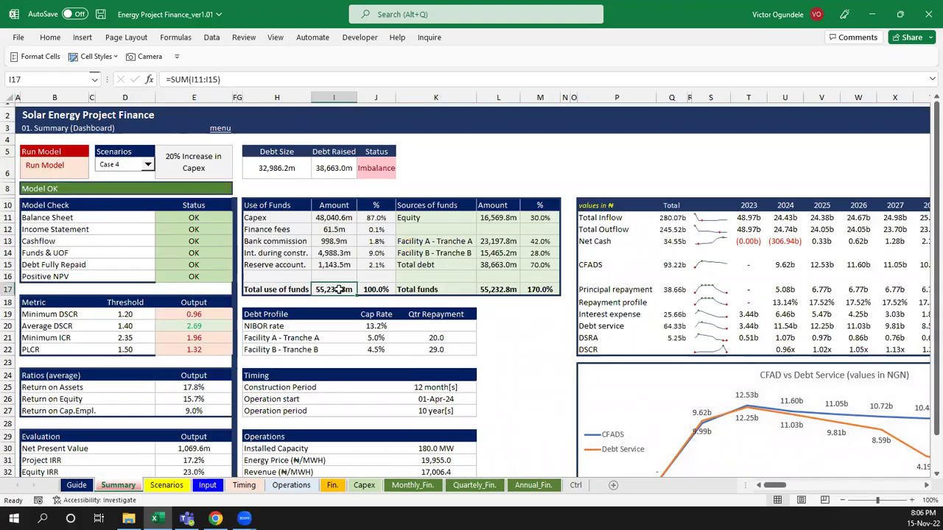
left_click(501, 288)
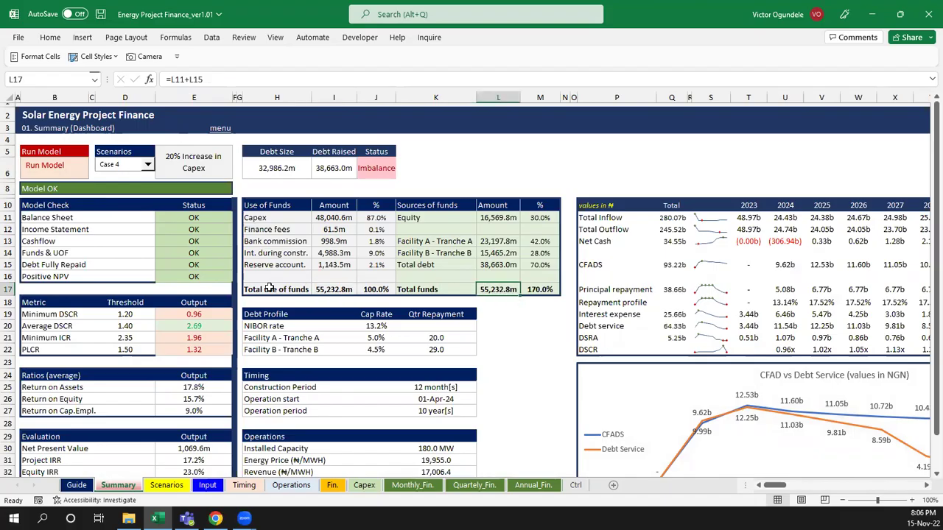
left_click_drag(198, 313, 200, 349)
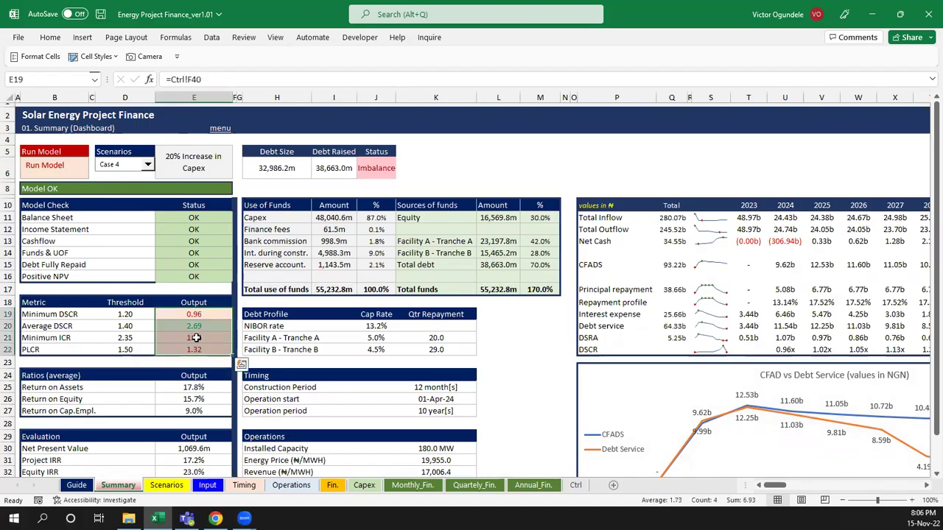
left_click(197, 338)
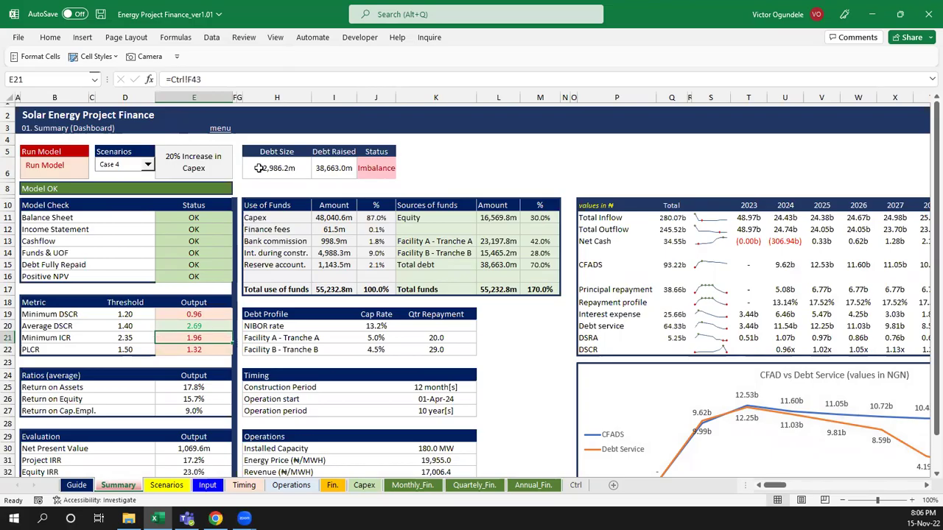
left_click(328, 167)
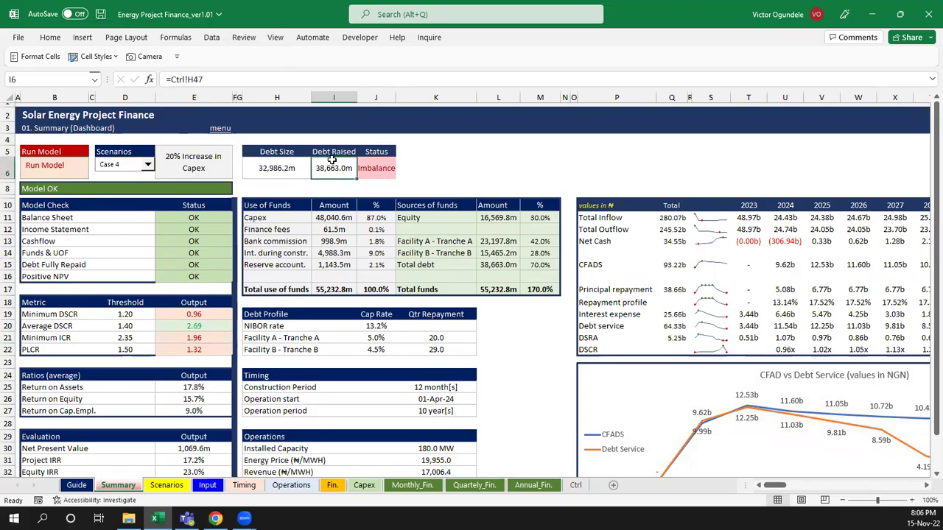
left_click(272, 162)
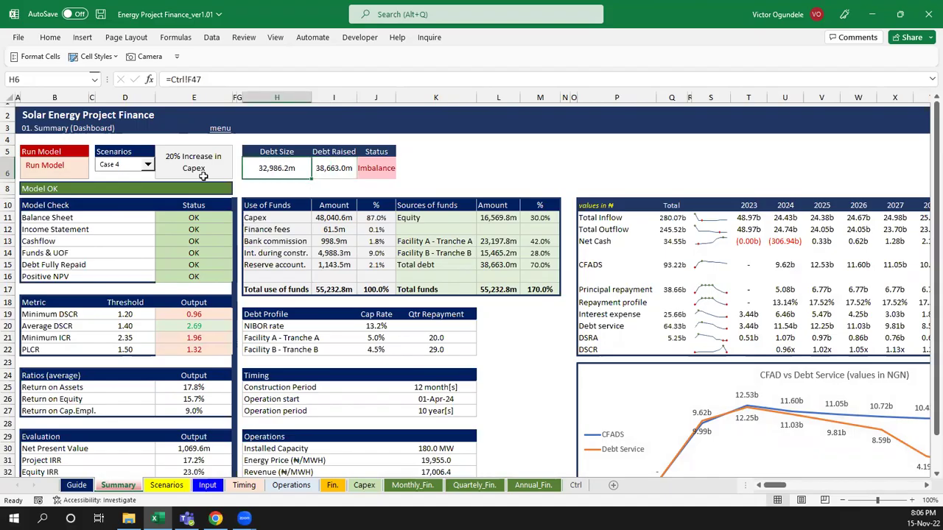
Switch the scenario back to Case 1, the Agreed Base Case, and run the model macro four times
left_click(148, 165)
left_click(126, 176)
left_click(418, 160)
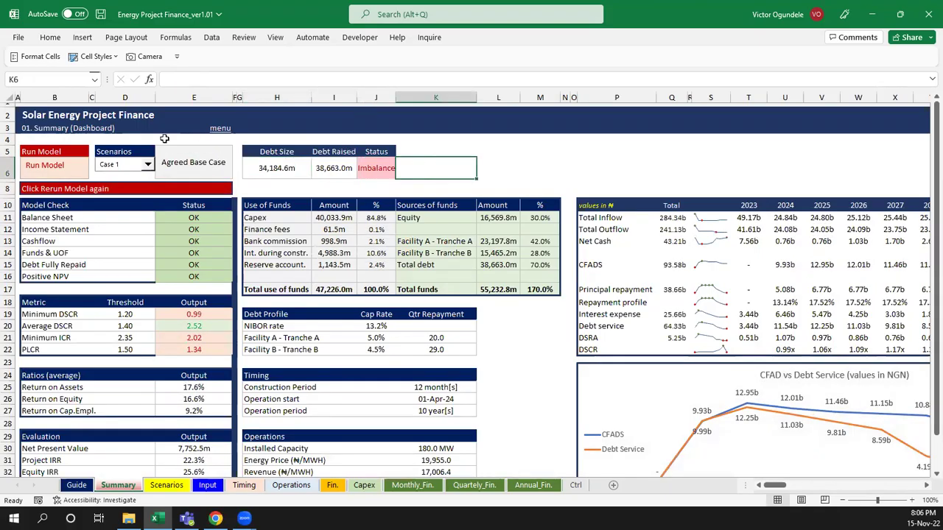
left_click(44, 166)
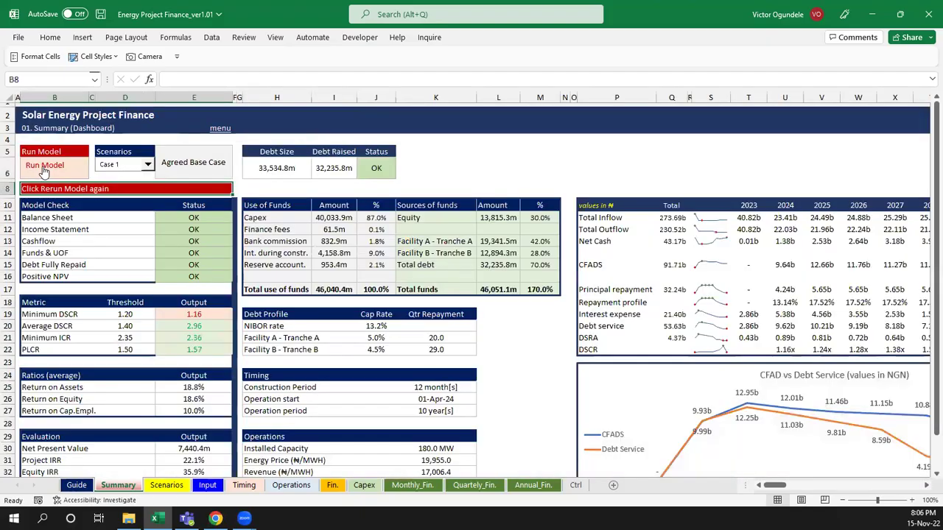
left_click(44, 167)
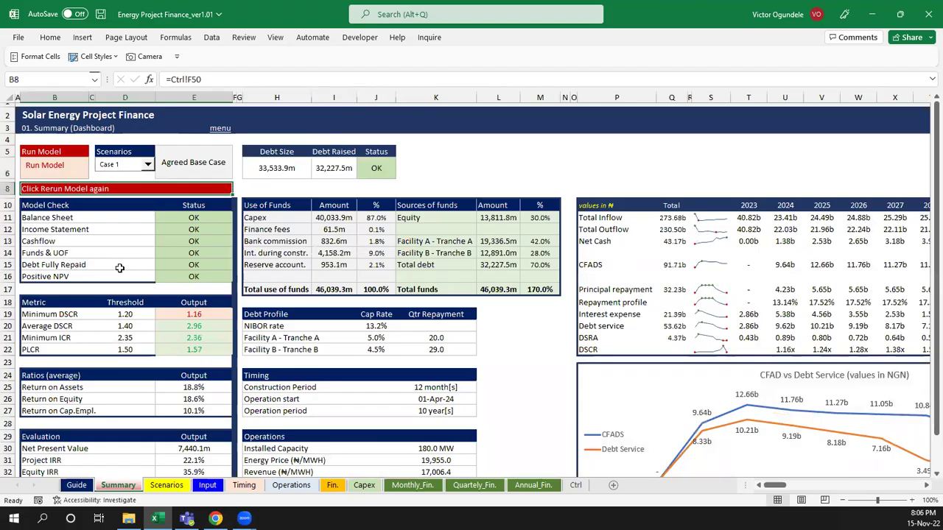
left_click(46, 166)
left_click(45, 165)
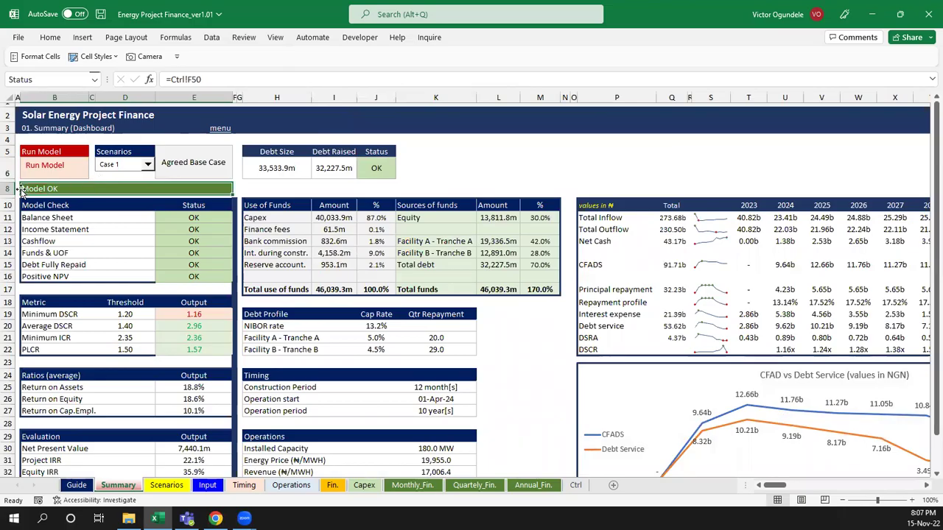
Go to the Guide sheet and set its zoom to 100%
left_click(415, 150)
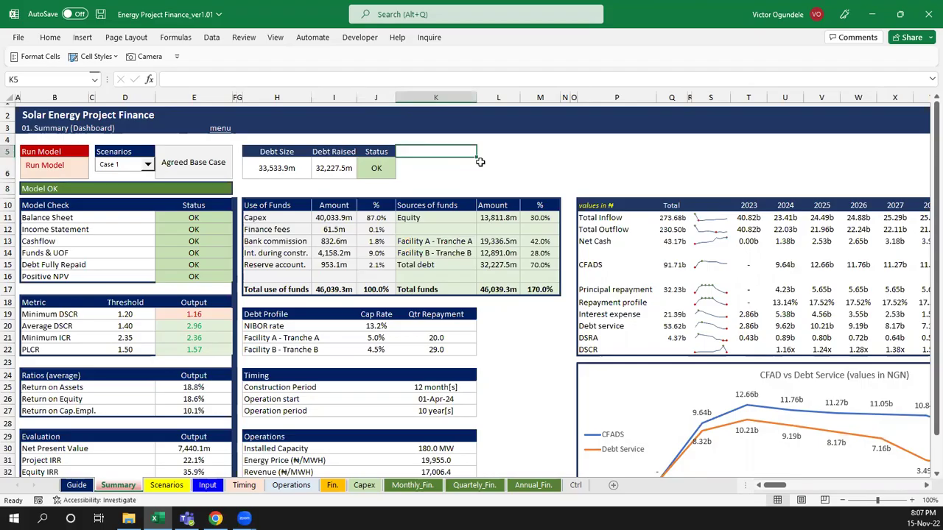
key("ctrl+Page_Up")
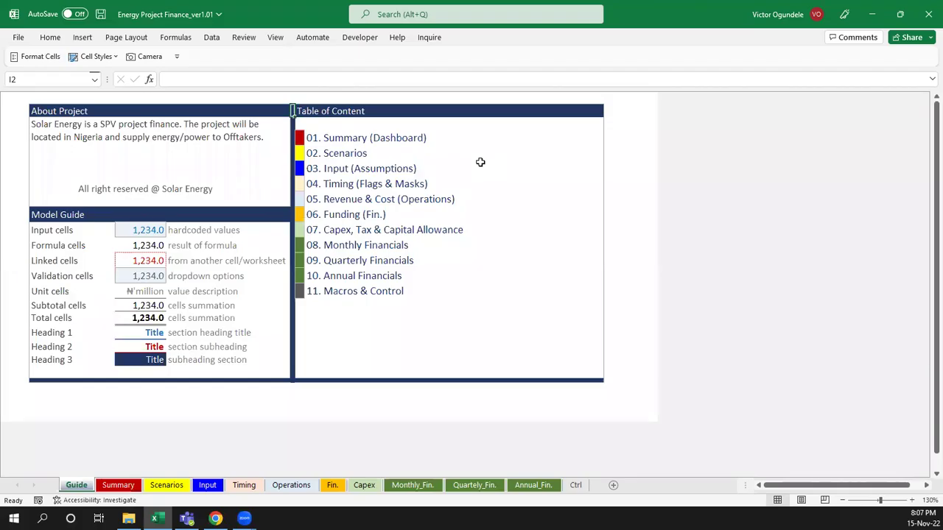
scroll(480, 162, "down", 2, "ctrl")
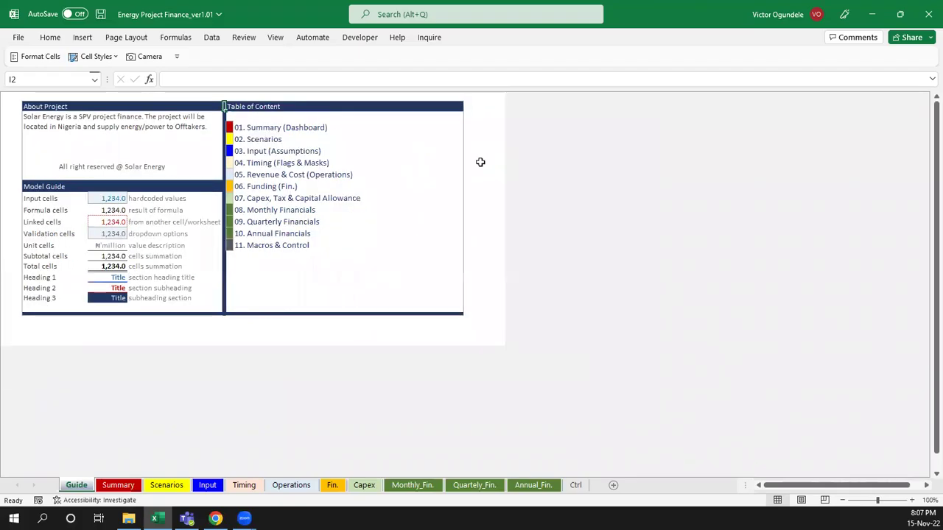